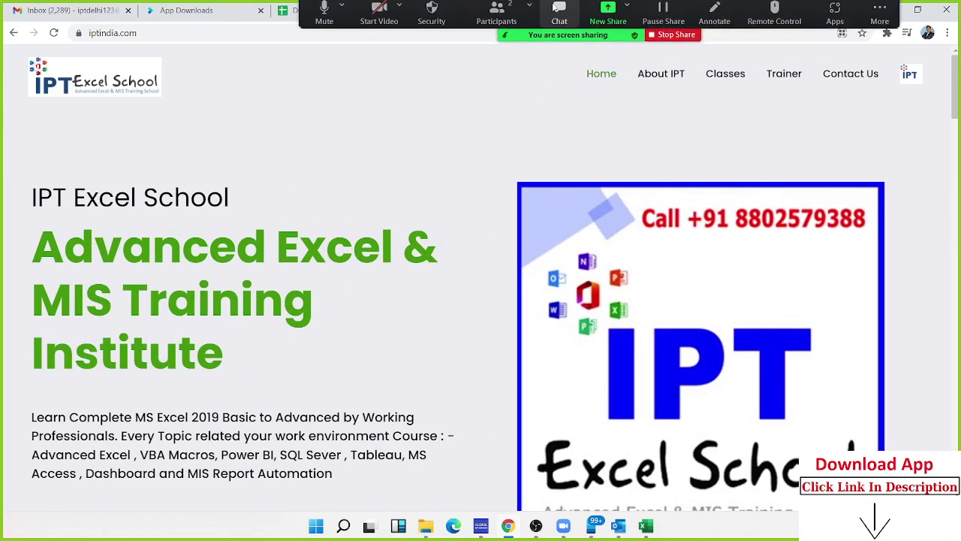
Allow the other meeting participant to record local files, then close the Participants list
click(506, 36)
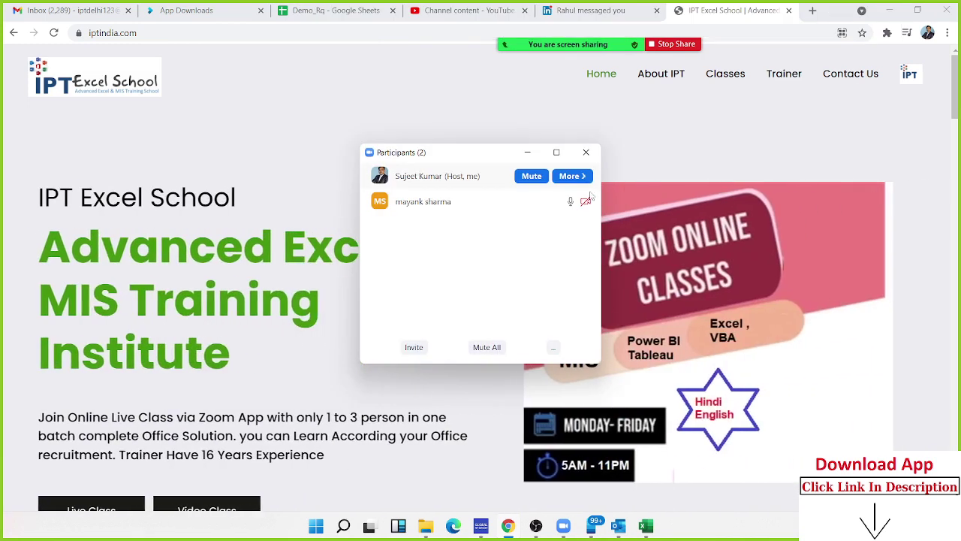
click(571, 201)
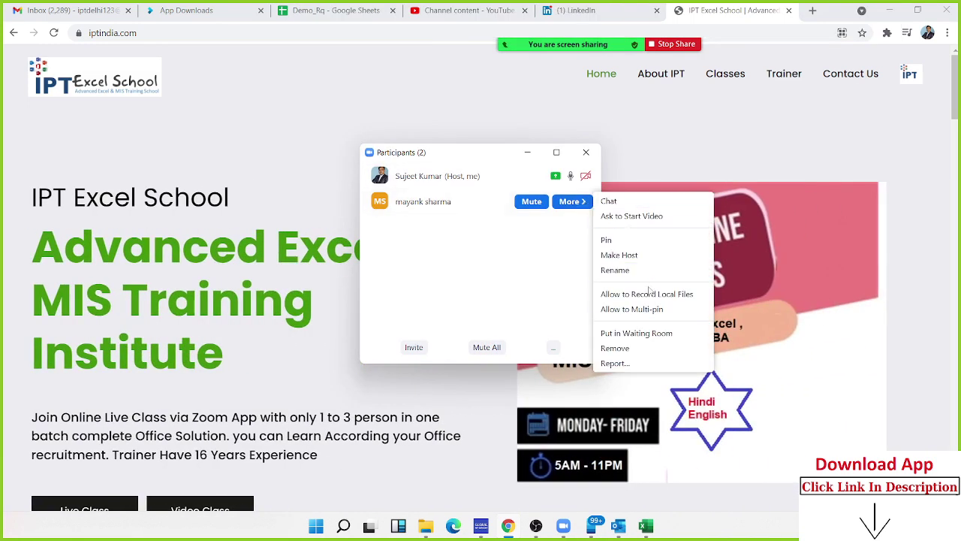
click(648, 295)
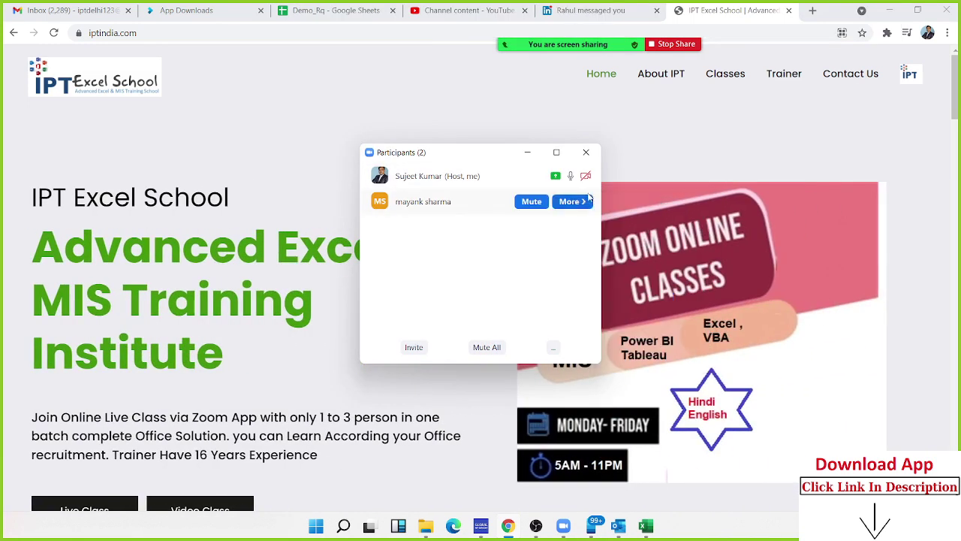
click(578, 156)
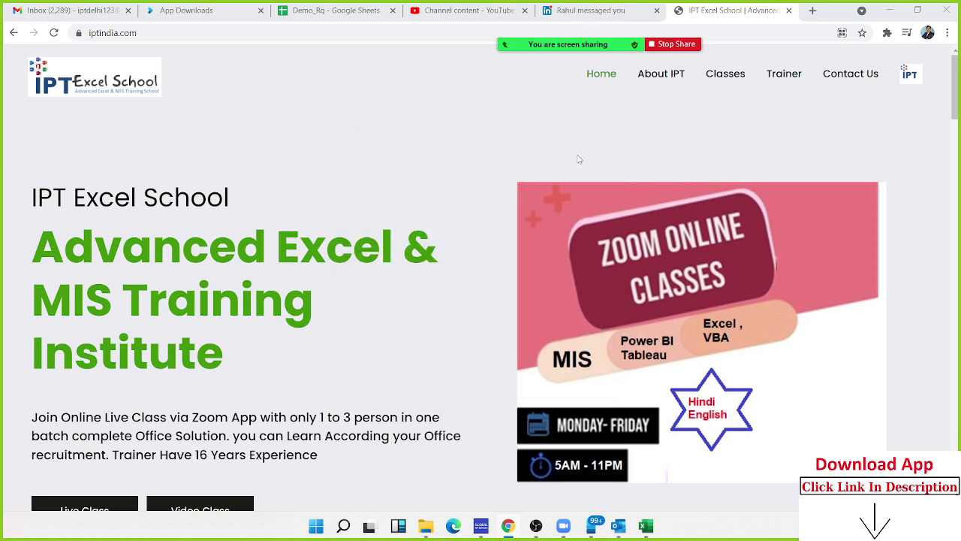
scroll(535, 189, down, 1)
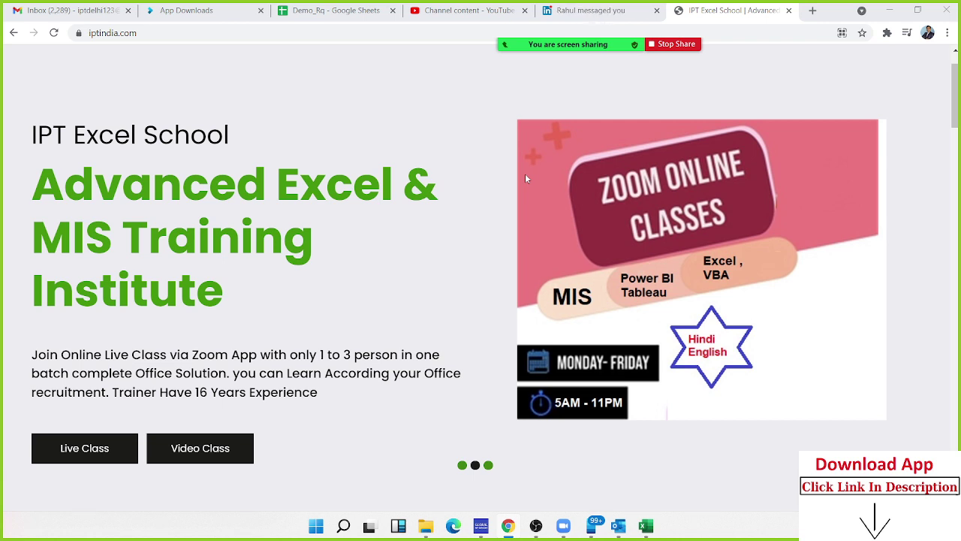
Go to the Live Class catalogue and open the Complete Course for MIS Report Automation
click(83, 453)
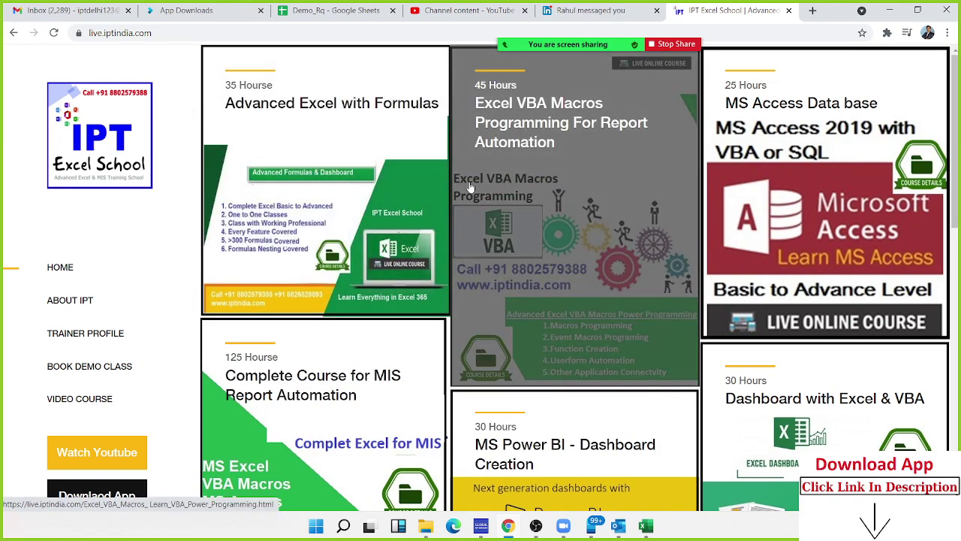
scroll(502, 192, down, 1)
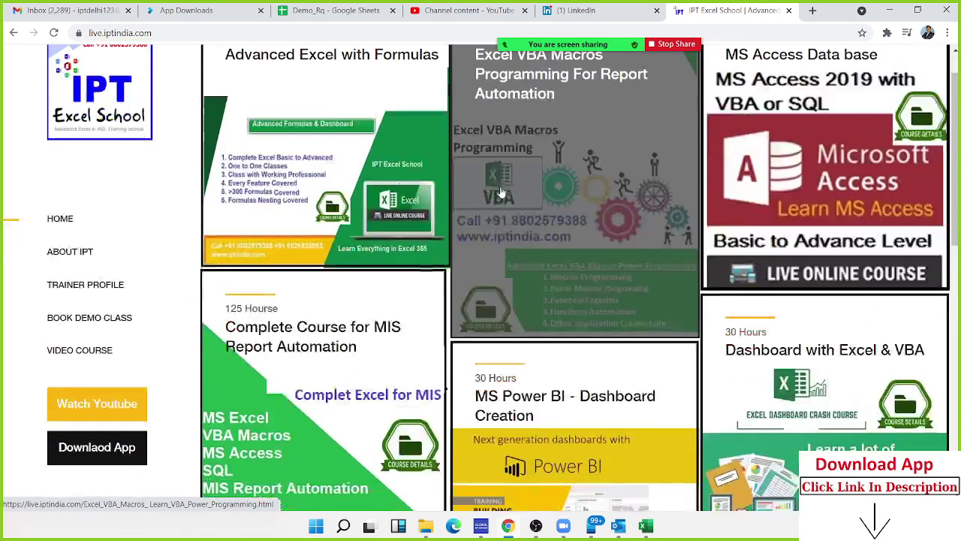
scroll(502, 192, down, 3)
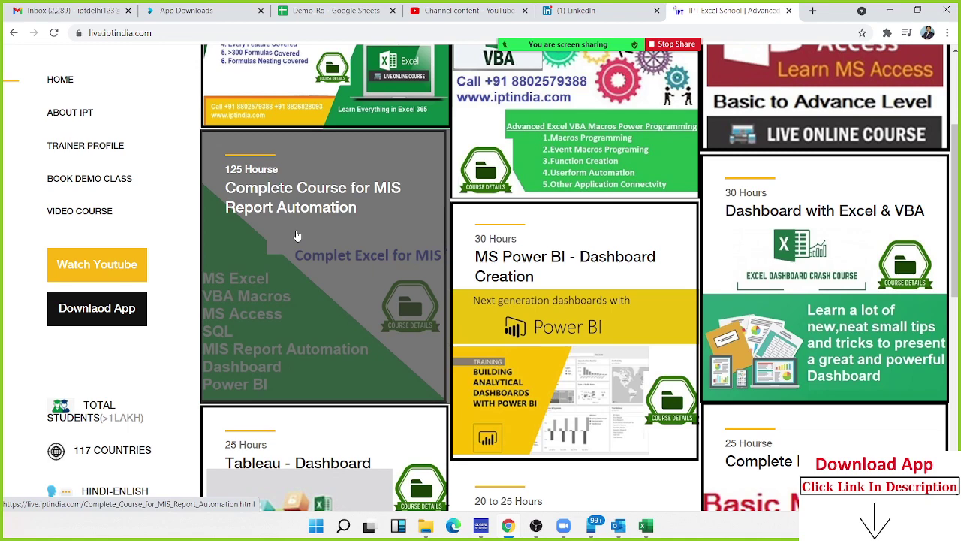
click(297, 235)
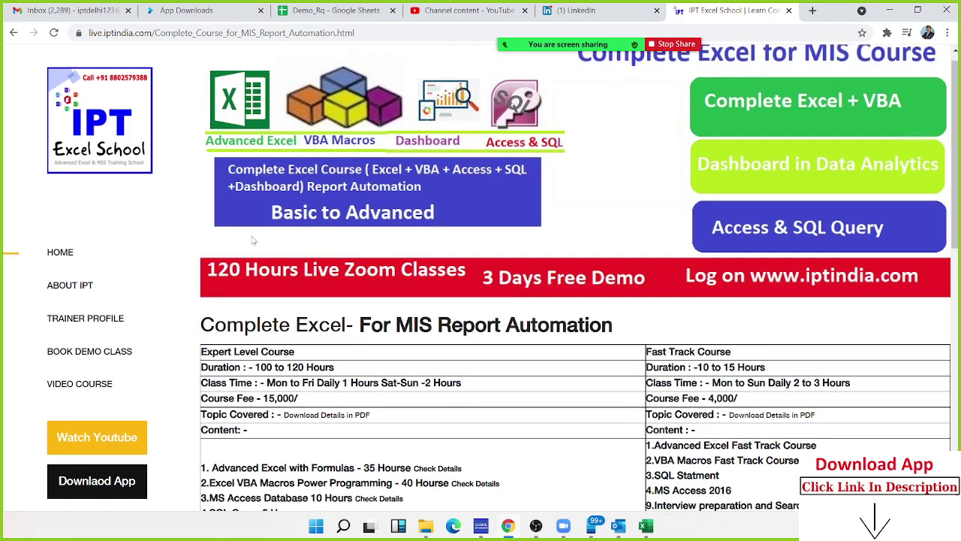
scroll(248, 210, down, 1)
scroll(252, 180, up, 1)
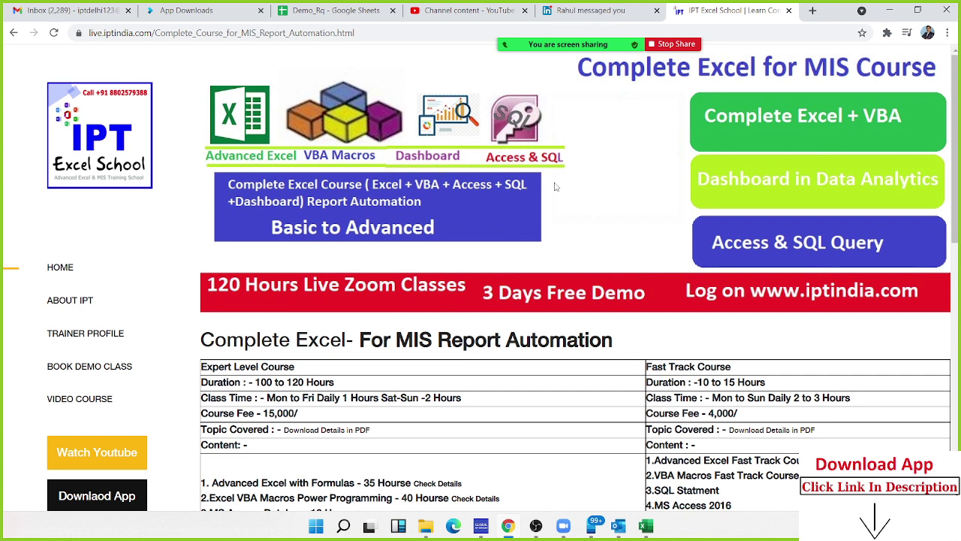
mouse_move(610, 188)
mouse_down()
mouse_move(586, 179)
mouse_move(505, 215)
mouse_up()
scroll(394, 170, down, 1)
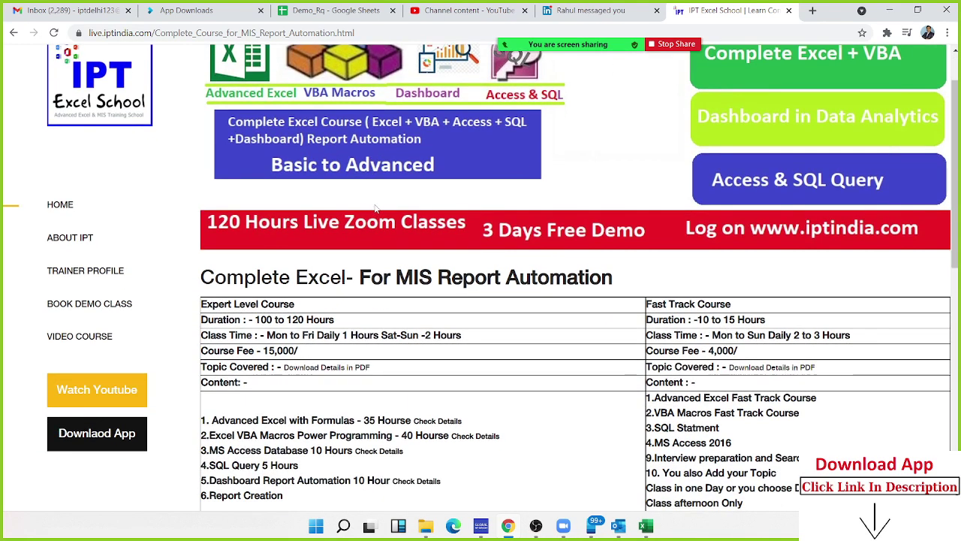
scroll(376, 208, down, 2)
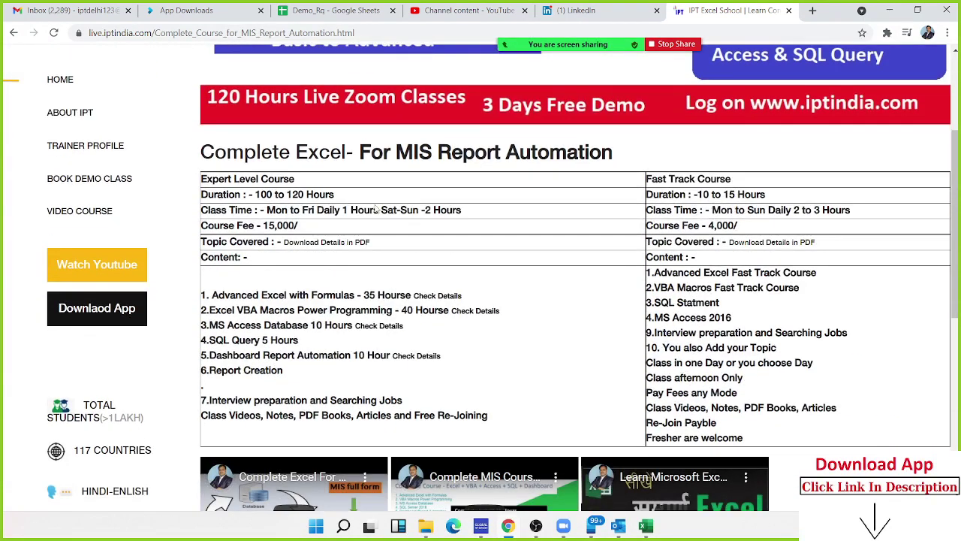
Highlight the Expert Level and Fast Track course headings and durations to point them out
triple_click(252, 179)
double_click(262, 193)
click(264, 195)
double_click(659, 179)
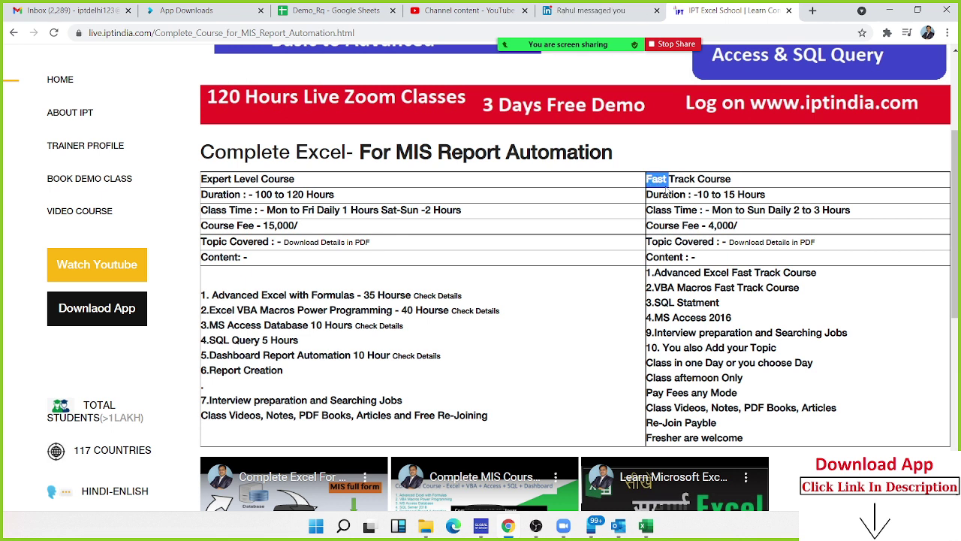
double_click(279, 195)
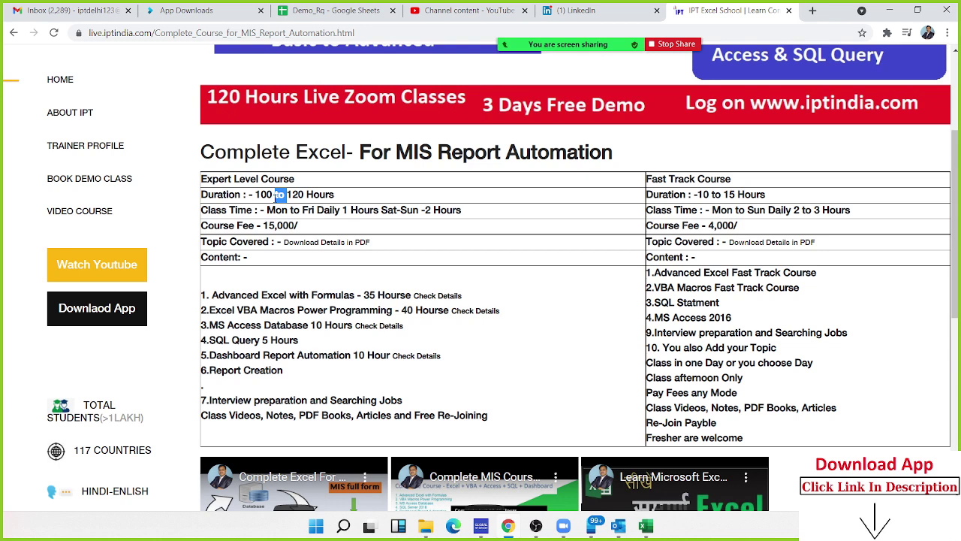
click(665, 175)
drag(666, 175, 726, 347)
click(472, 292)
Highlight the Expert course duration range up to 120 and the weekend Class Time hours
triple_click(263, 181)
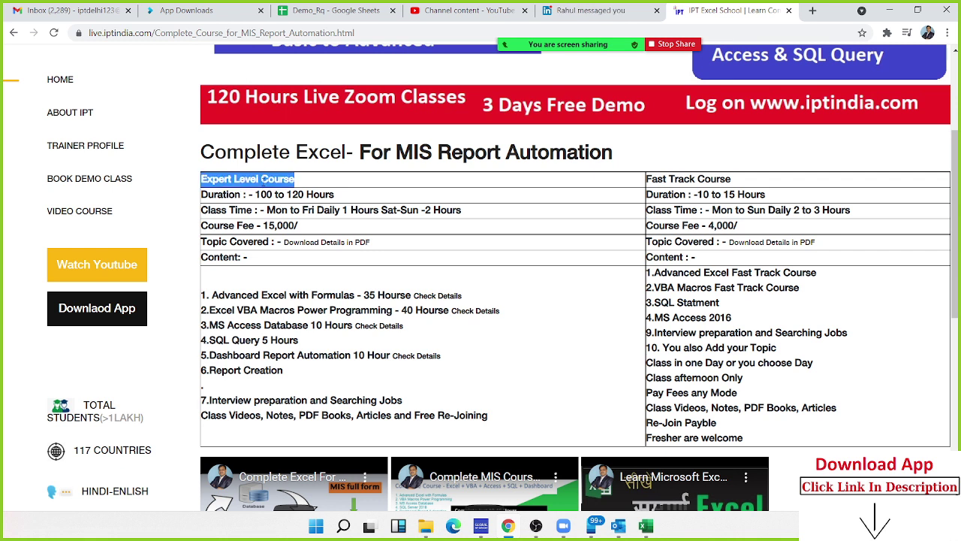
double_click(244, 194)
click(272, 194)
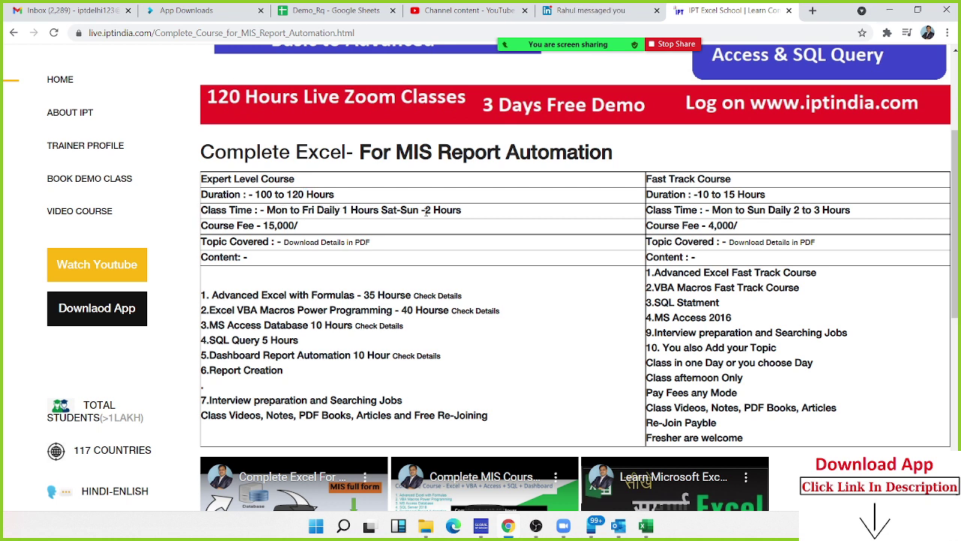
mouse_move(425, 211)
mouse_down()
mouse_move(461, 211)
mouse_move(280, 211)
mouse_up()
click(493, 215)
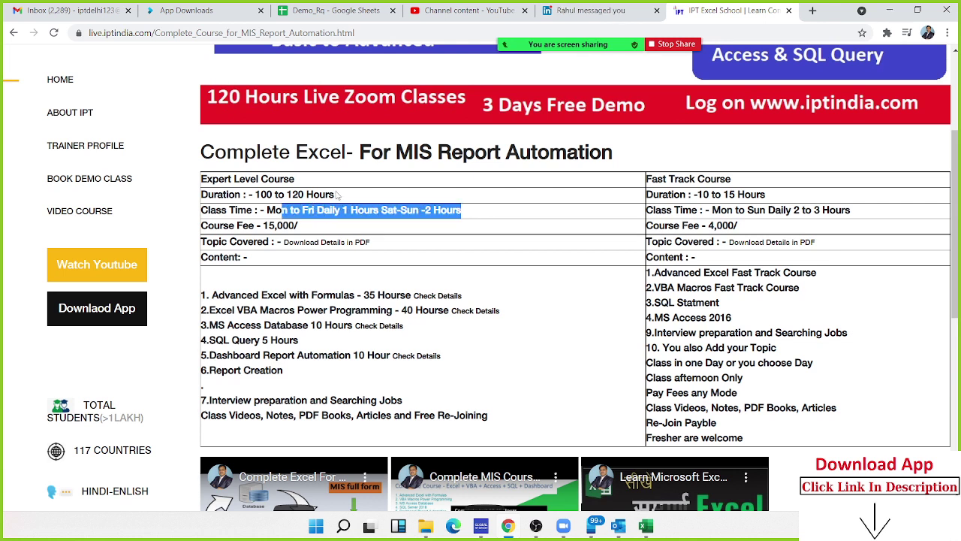
drag(334, 194, 256, 191)
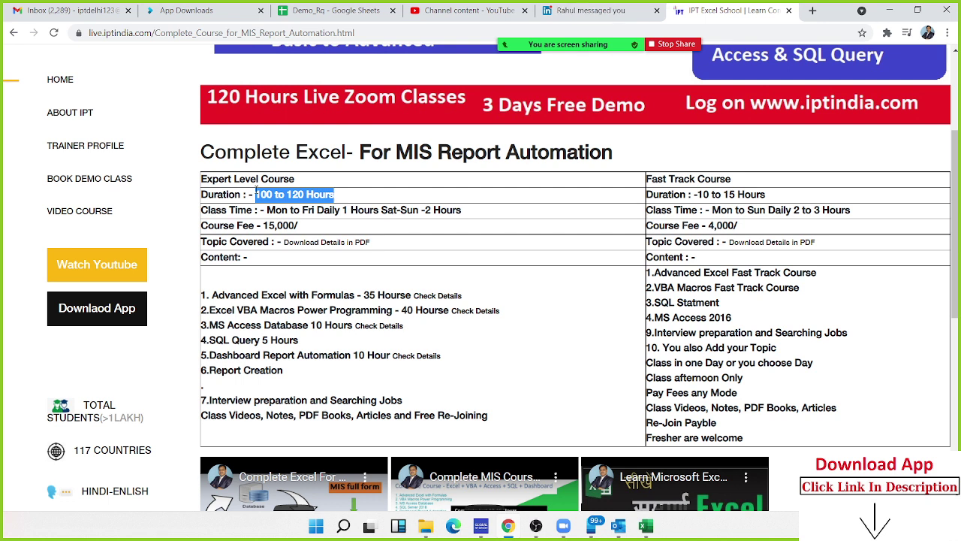
double_click(296, 195)
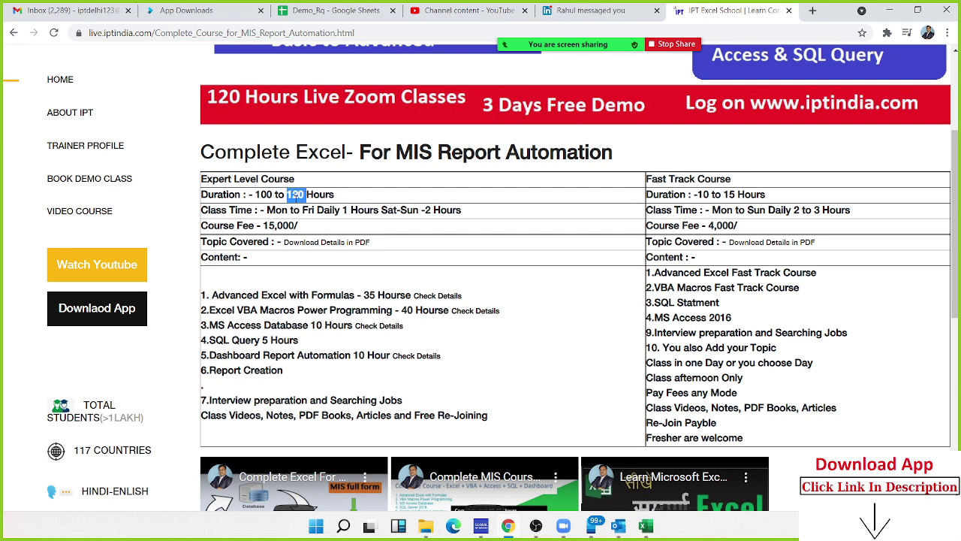
click(275, 195)
Highlight the Excel, VBA Macros, MS Access, SQL, Dashboard and Report Creation topics, then open the PDF details
double_click(298, 295)
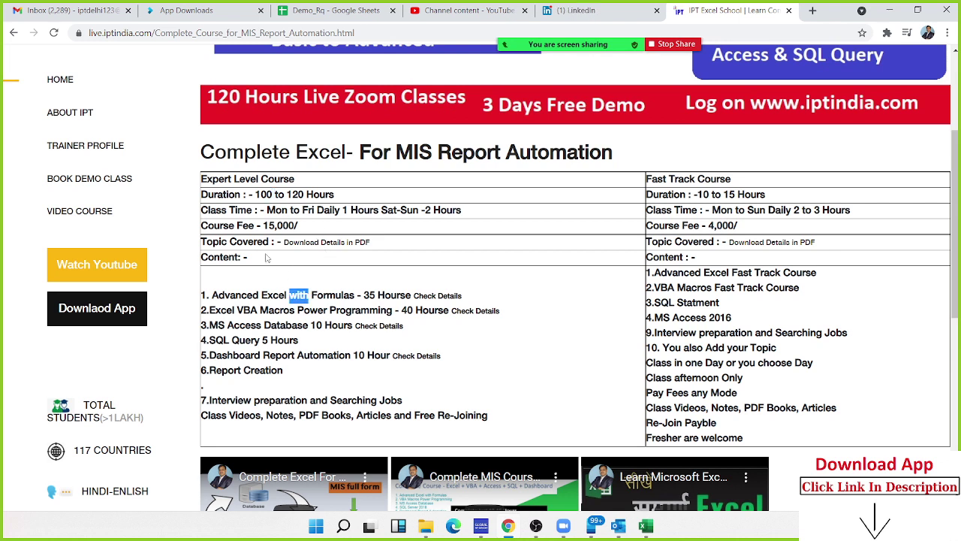
scroll(278, 274, down, 1)
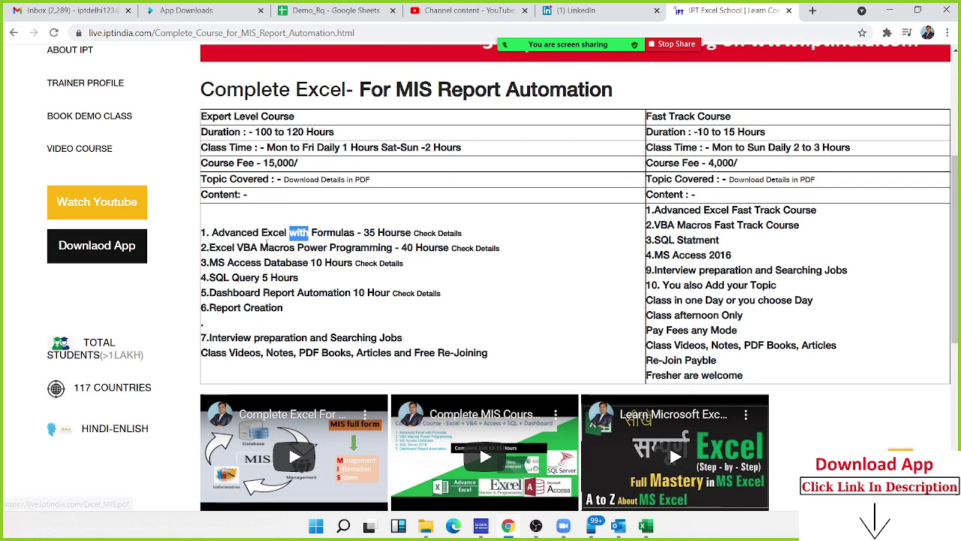
double_click(272, 246)
drag(248, 233, 312, 234)
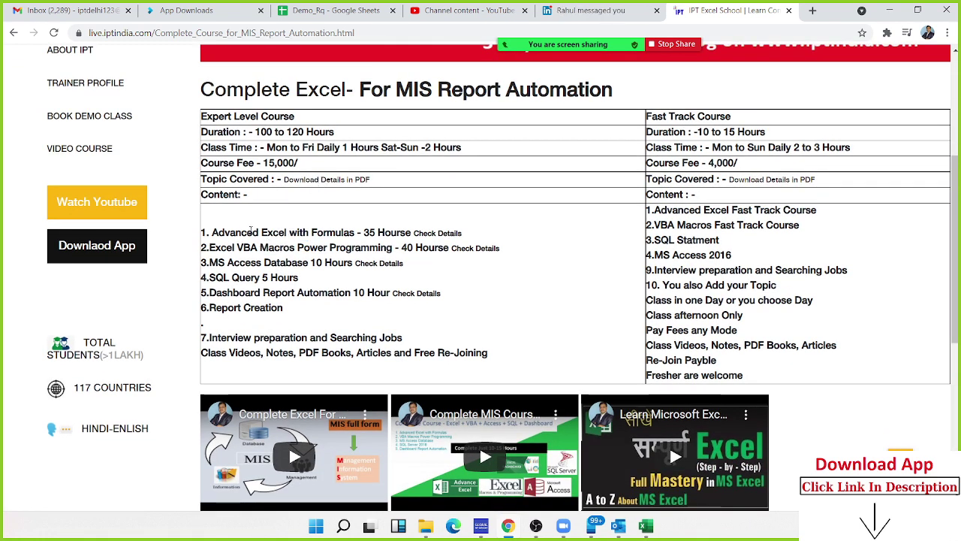
drag(221, 248, 346, 248)
drag(245, 262, 280, 262)
mouse_move(214, 277)
mouse_down()
mouse_move(240, 277)
mouse_move(228, 293)
mouse_move(305, 292)
mouse_up()
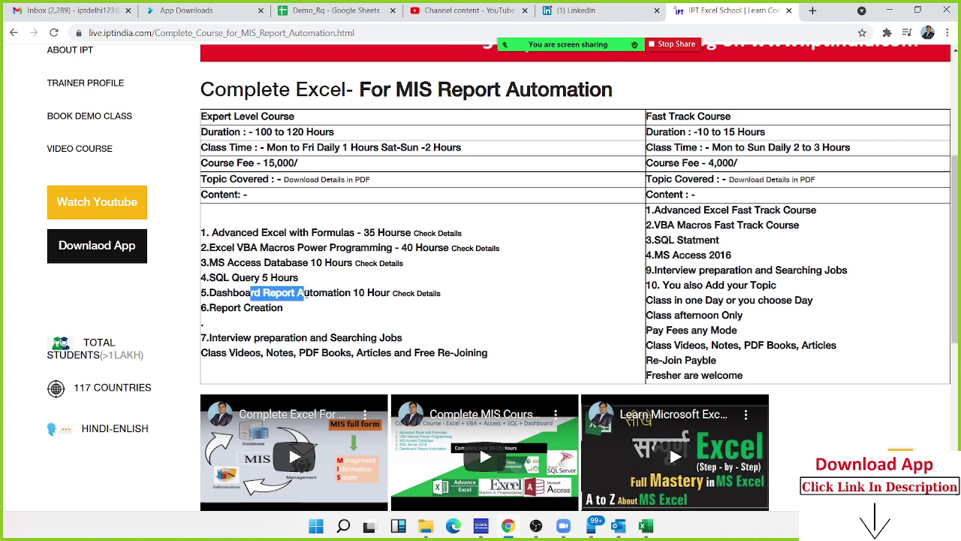
drag(285, 310, 255, 311)
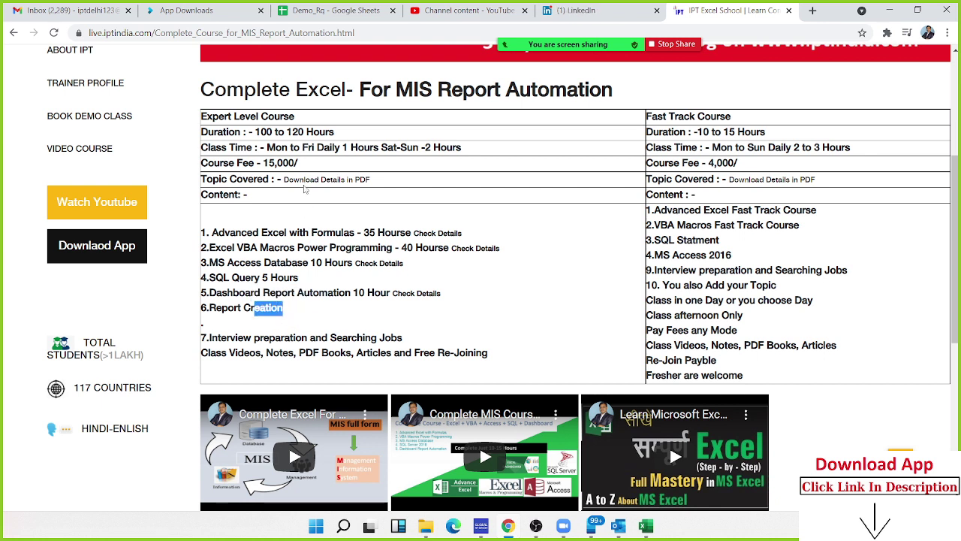
click(304, 180)
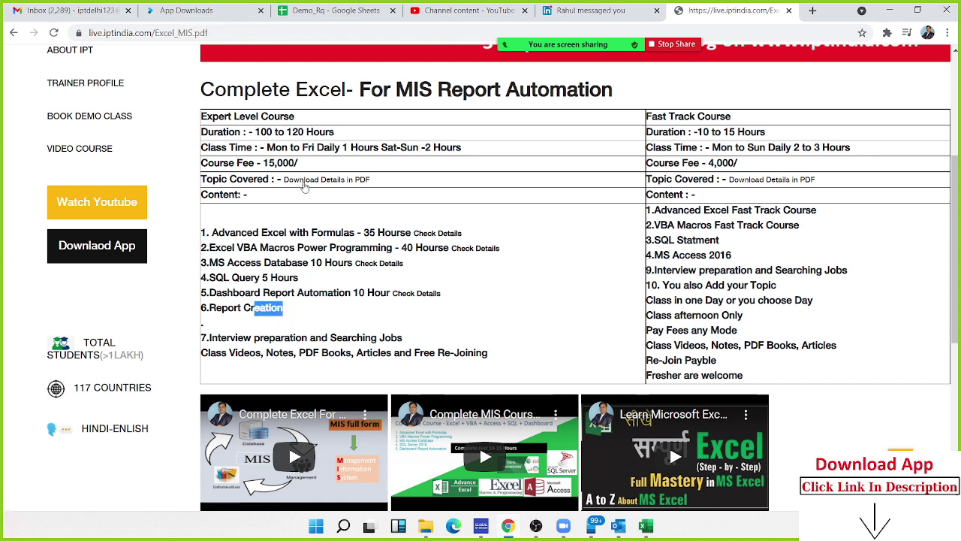
Scroll Excel_MIS.pdf to the Power Query and Dashboard Report Automation topics and highlight 'Triks'
scroll(534, 296, up, 2)
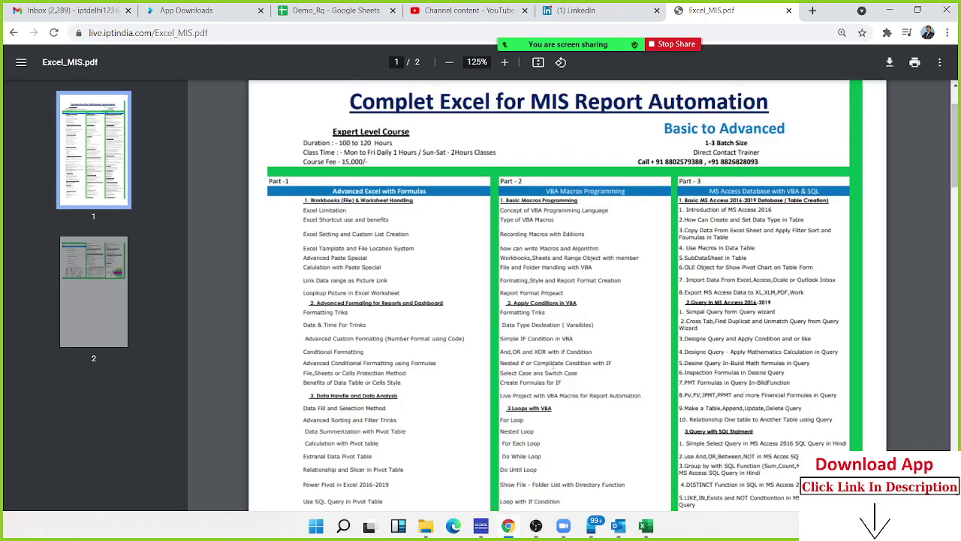
scroll(551, 363, up, 4)
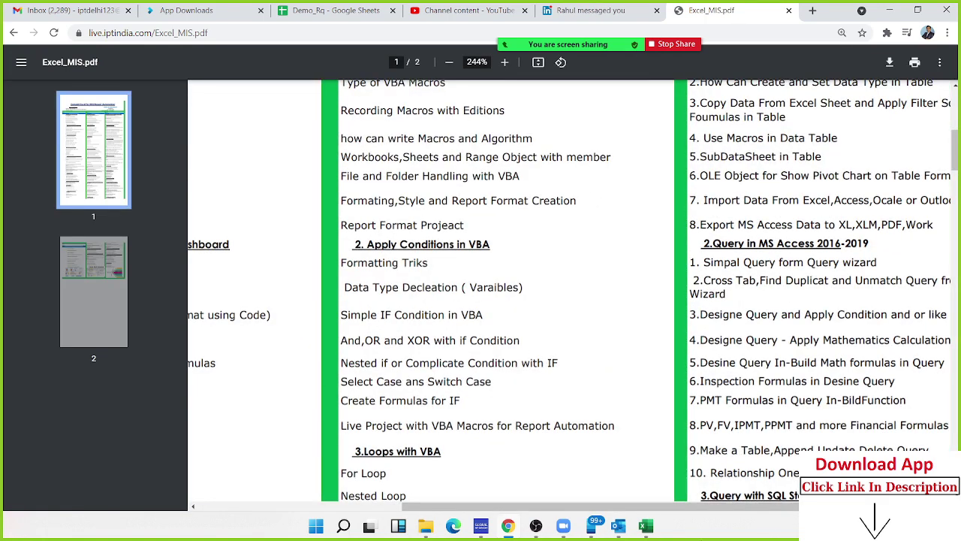
drag(669, 511, 425, 470)
scroll(424, 466, up, 5)
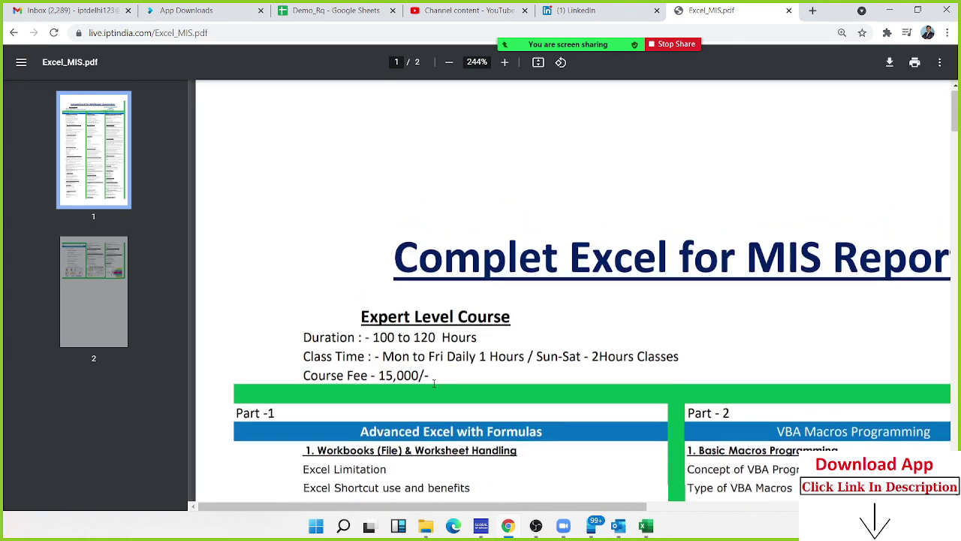
scroll(425, 405, down, 2)
scroll(426, 371, down, 1)
scroll(425, 370, down, 1)
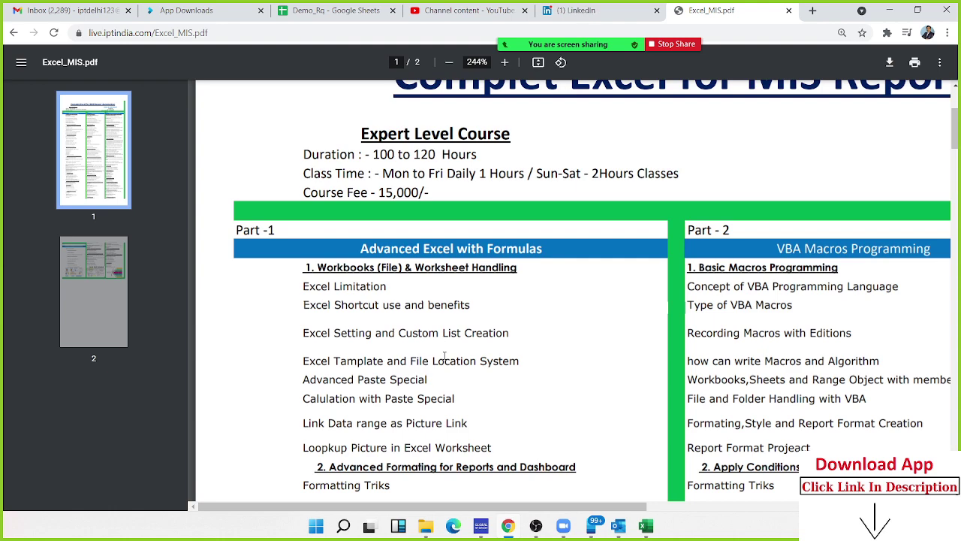
scroll(445, 356, down, 3)
scroll(445, 357, down, 1)
scroll(444, 361, down, 4)
scroll(443, 366, down, 1)
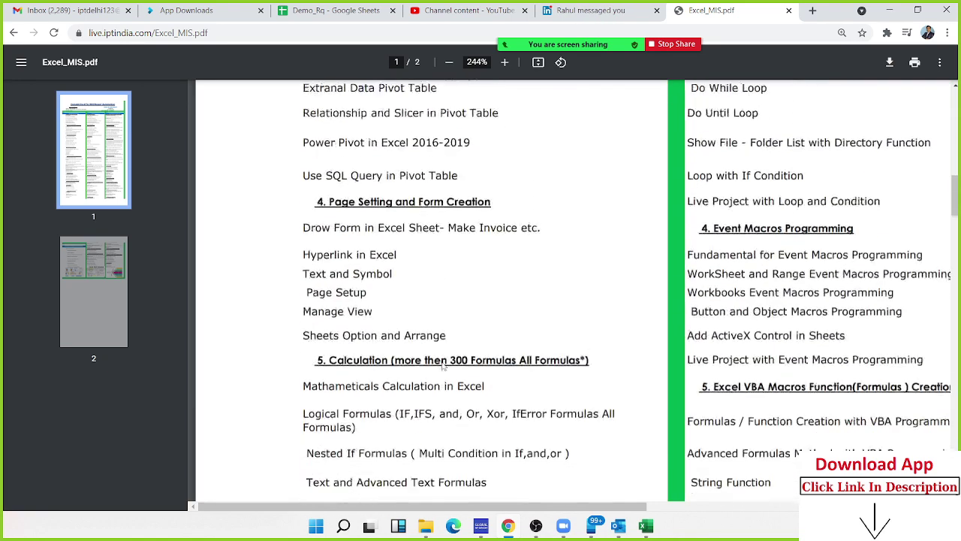
scroll(443, 366, down, 2)
scroll(444, 371, down, 2)
scroll(444, 380, down, 2)
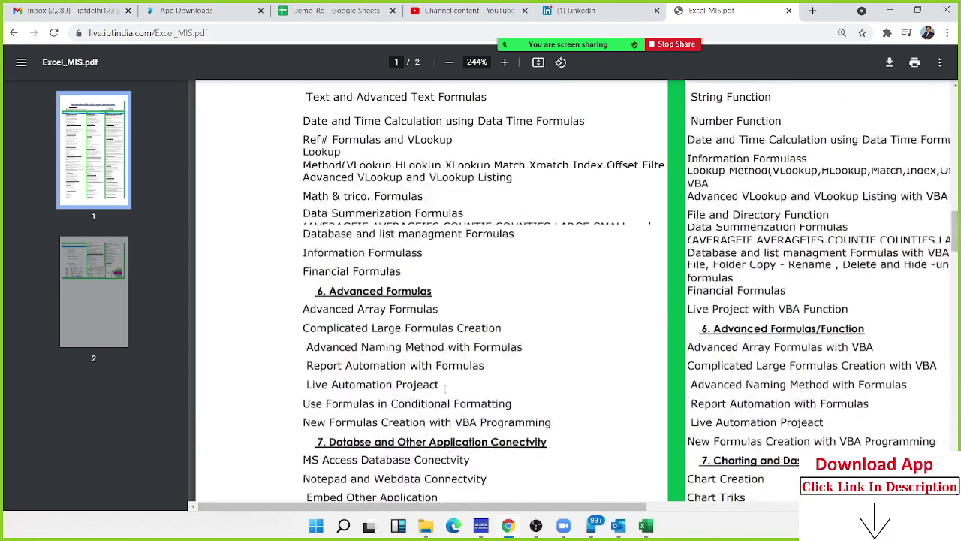
scroll(445, 387, down, 3)
scroll(445, 386, down, 2)
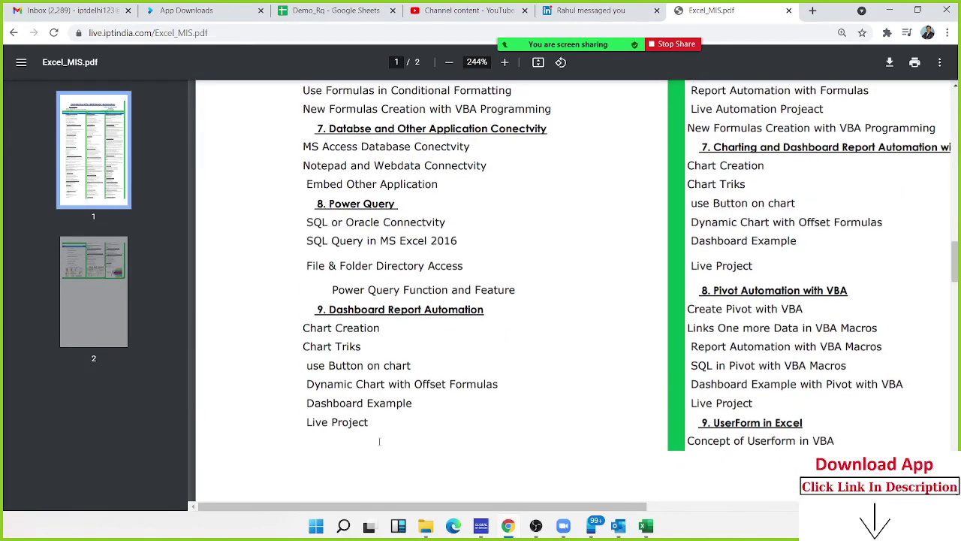
drag(361, 425, 308, 402)
double_click(348, 347)
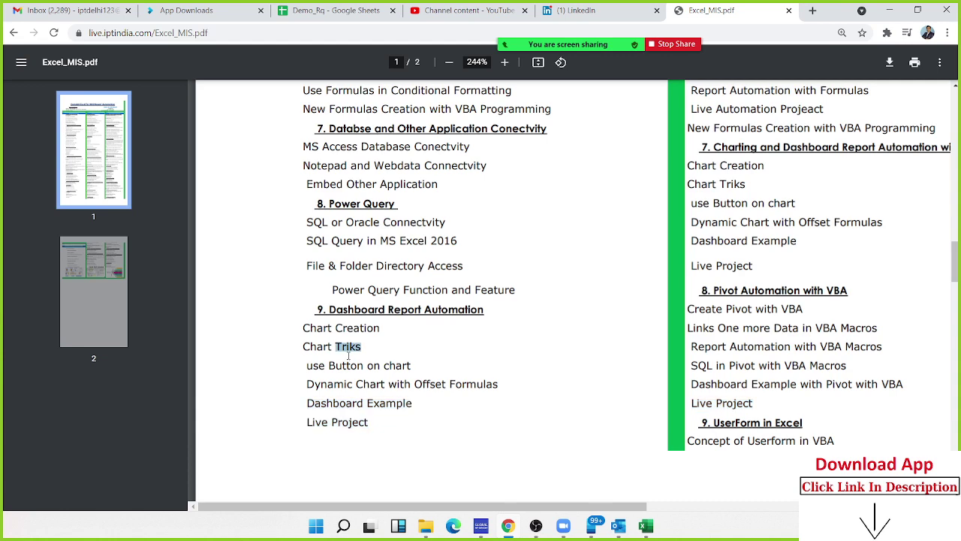
scroll(351, 359, up, 1)
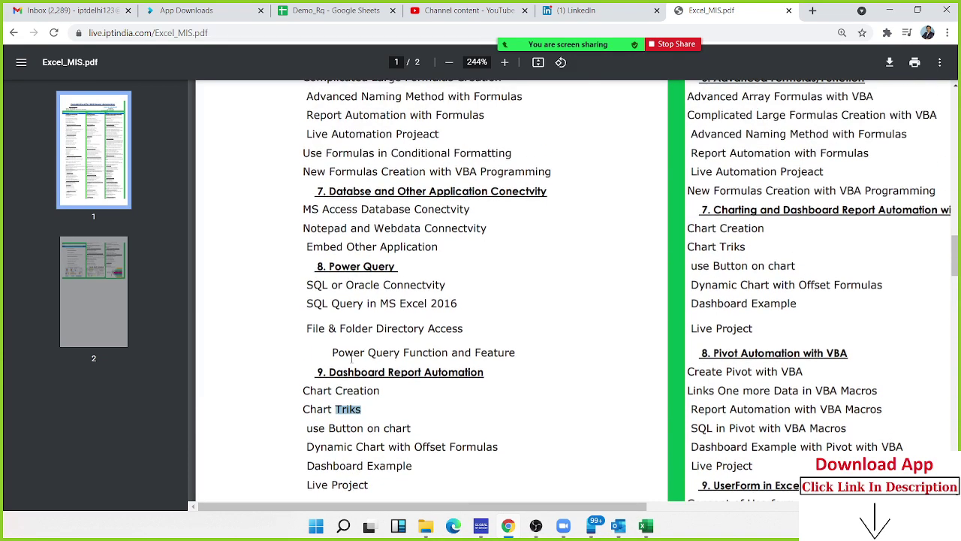
Switch to the Book1 Excel workbook, then return to the Excel_MIS.pdf outline
click(646, 526)
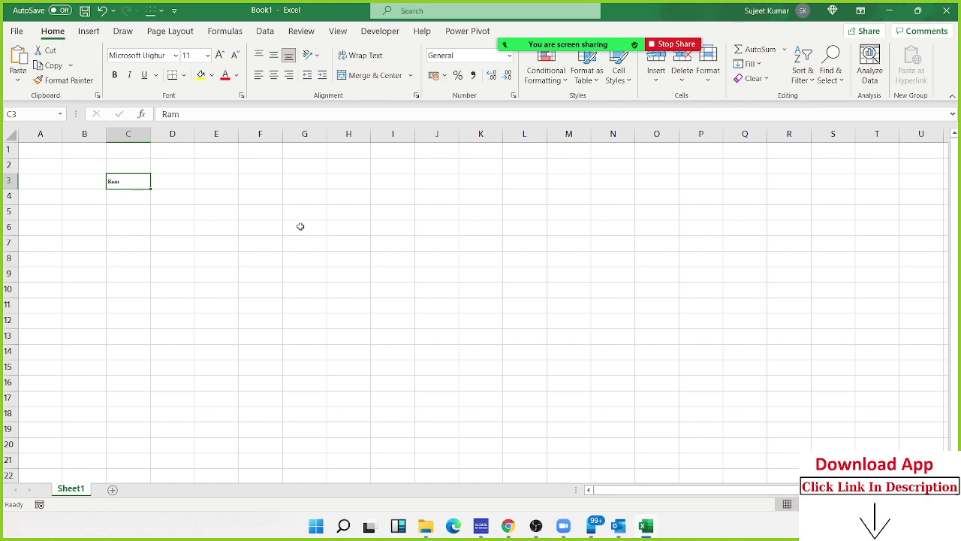
click(508, 525)
scroll(728, 409, up, 4)
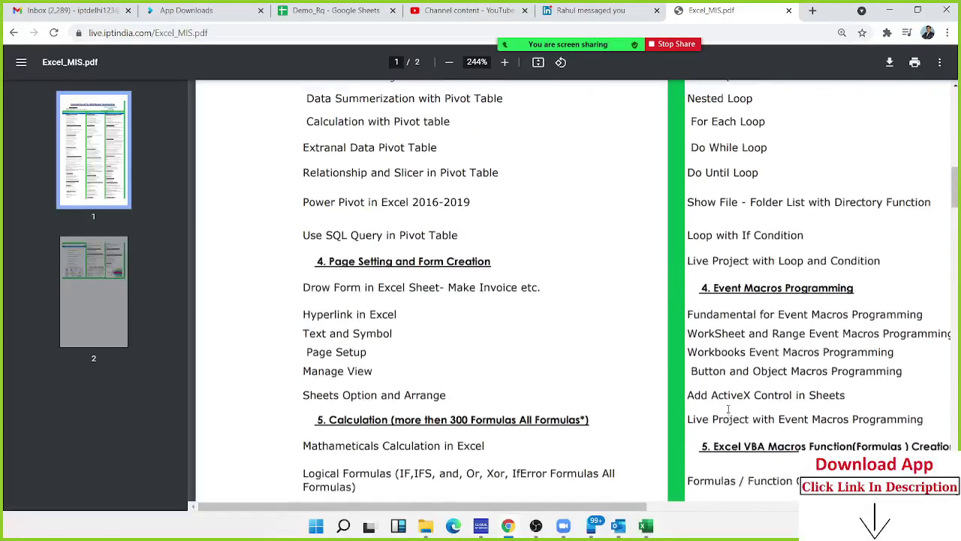
scroll(728, 409, up, 4)
scroll(728, 409, up, 4)
scroll(728, 409, down, 3)
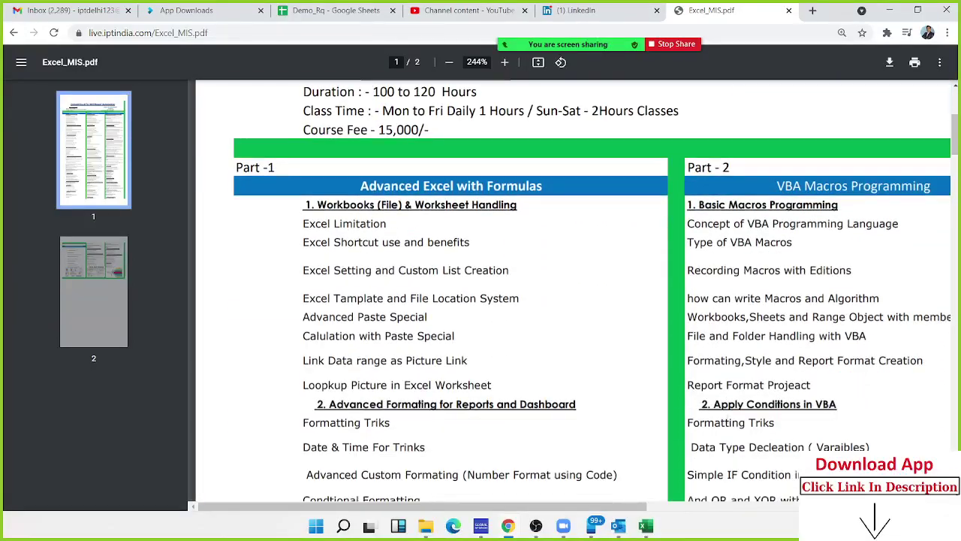
drag(642, 507, 723, 507)
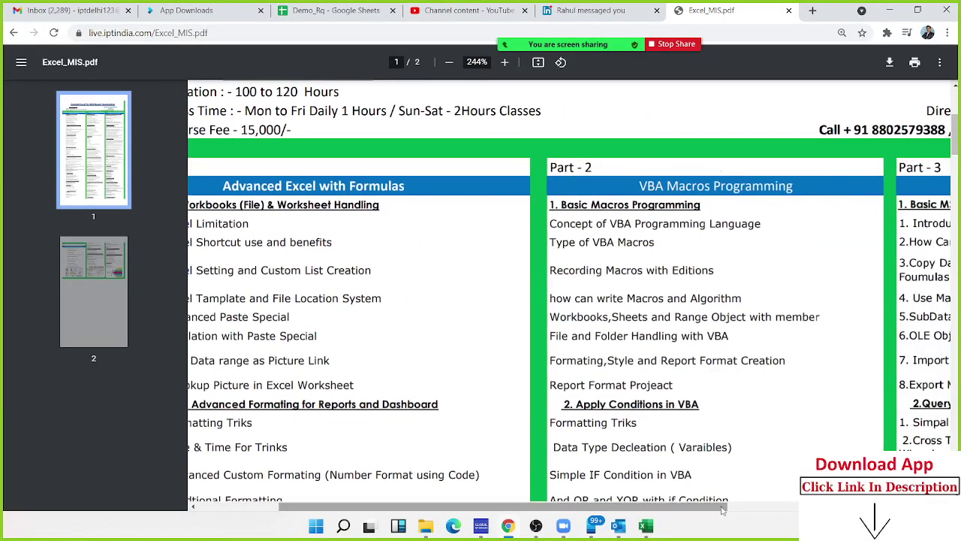
scroll(720, 449, down, 5)
scroll(719, 448, down, 4)
scroll(719, 449, down, 4)
scroll(719, 450, down, 4)
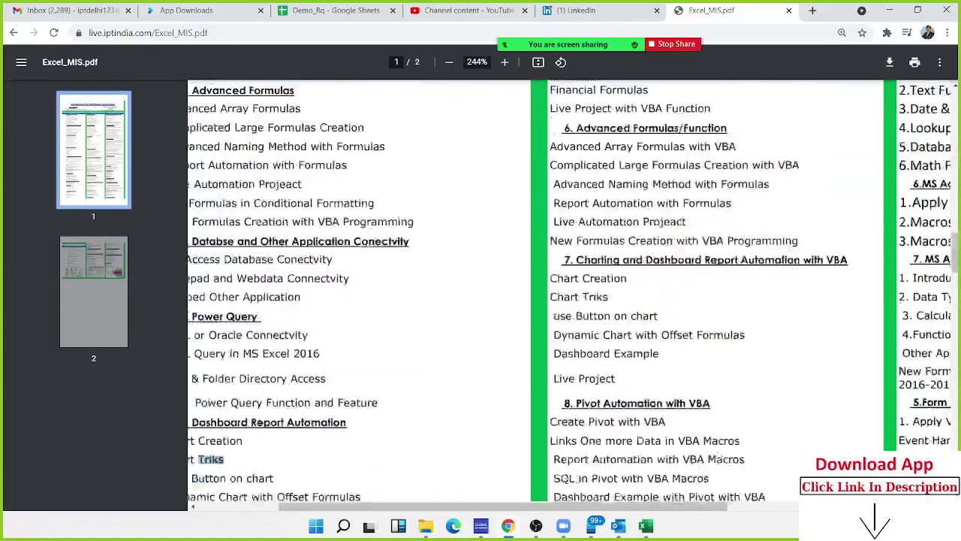
scroll(719, 454, down, 3)
scroll(719, 454, down, 3)
scroll(718, 454, down, 5)
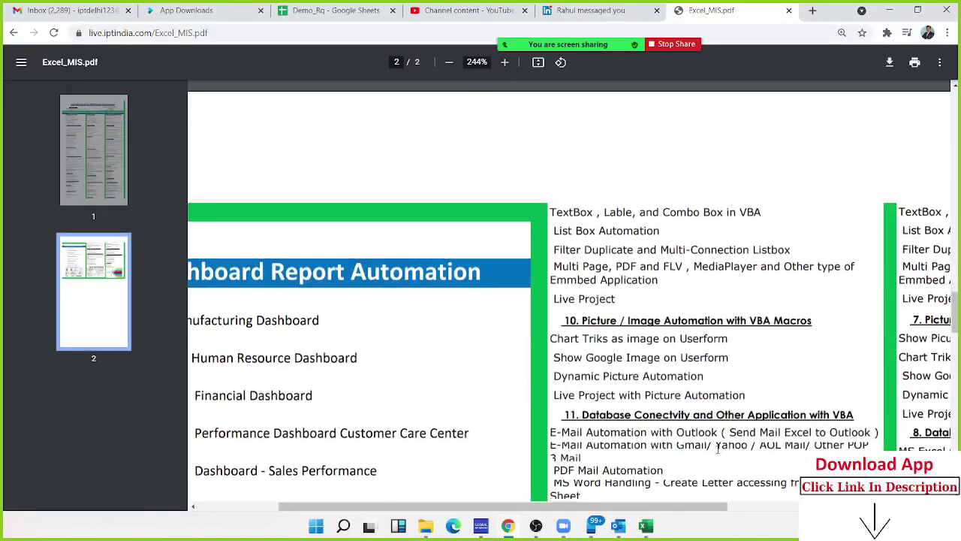
scroll(717, 449, down, 5)
scroll(717, 449, down, 3)
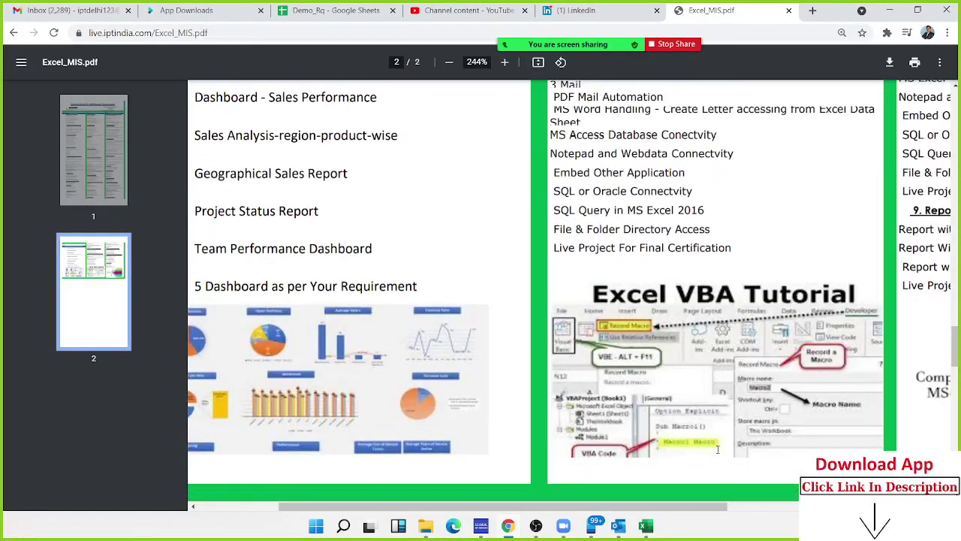
scroll(717, 449, up, 3)
scroll(717, 449, up, 5)
scroll(717, 449, up, 5)
scroll(717, 448, up, 3)
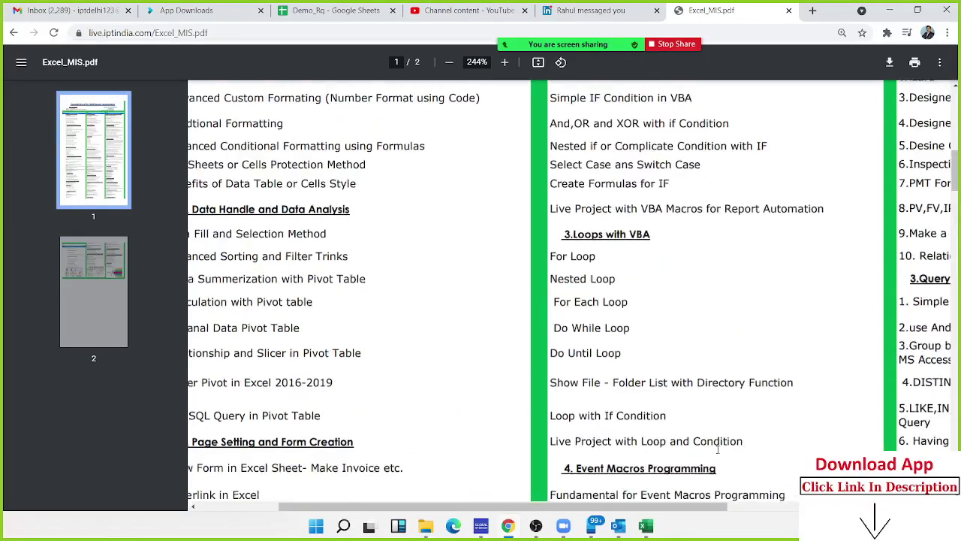
scroll(717, 449, up, 5)
scroll(717, 449, up, 4)
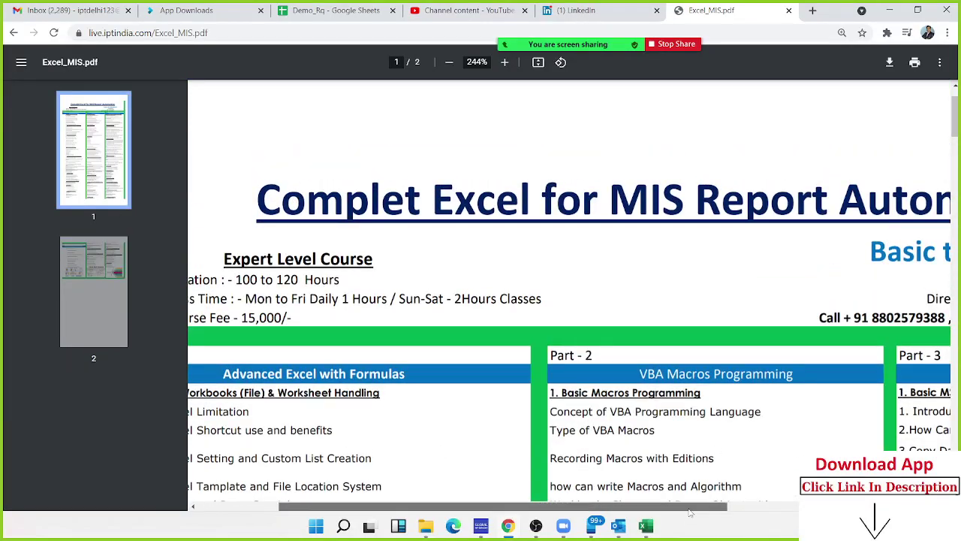
drag(689, 512, 758, 512)
scroll(840, 430, down, 2)
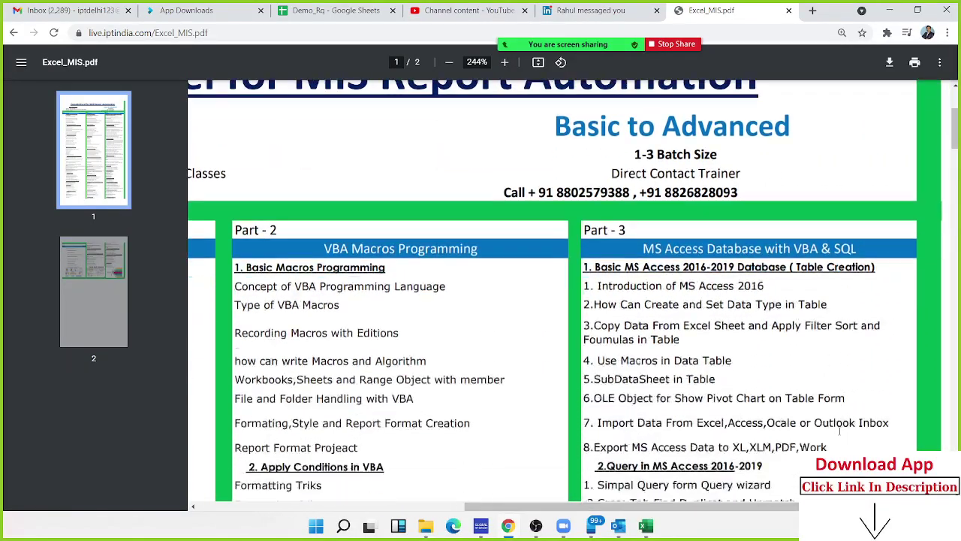
scroll(840, 431, down, 5)
scroll(839, 434, down, 3)
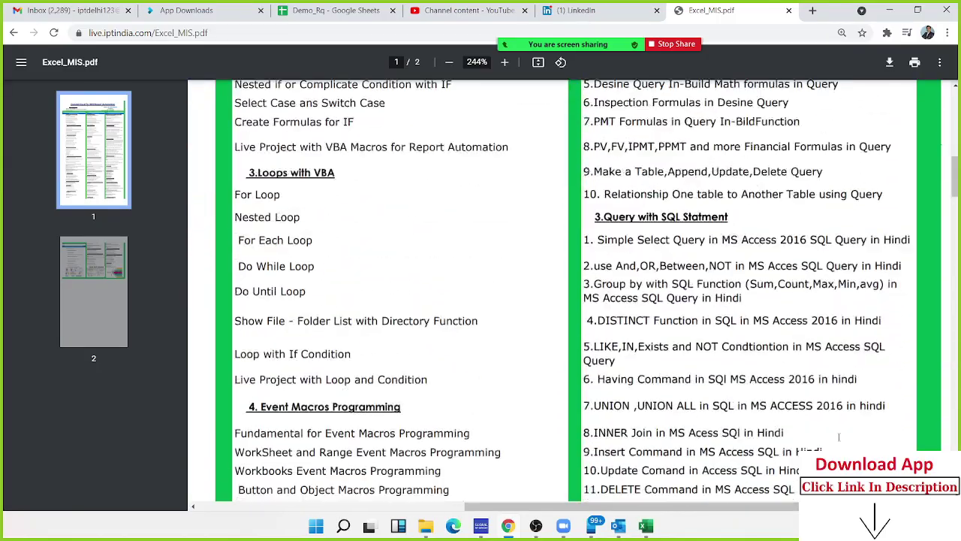
scroll(840, 437, down, 6)
scroll(839, 441, down, 5)
scroll(840, 441, down, 5)
scroll(840, 440, down, 5)
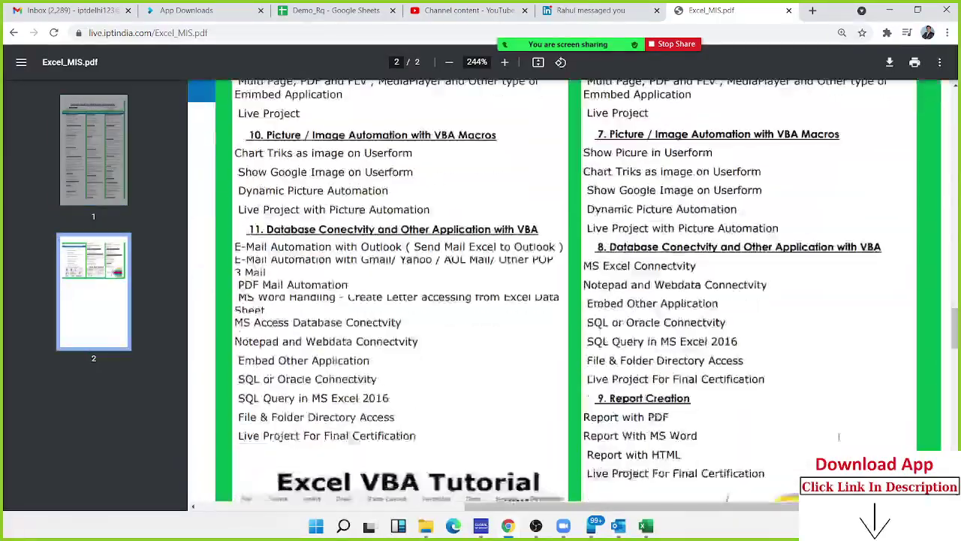
scroll(839, 439, down, 3)
scroll(287, 457, left, 1)
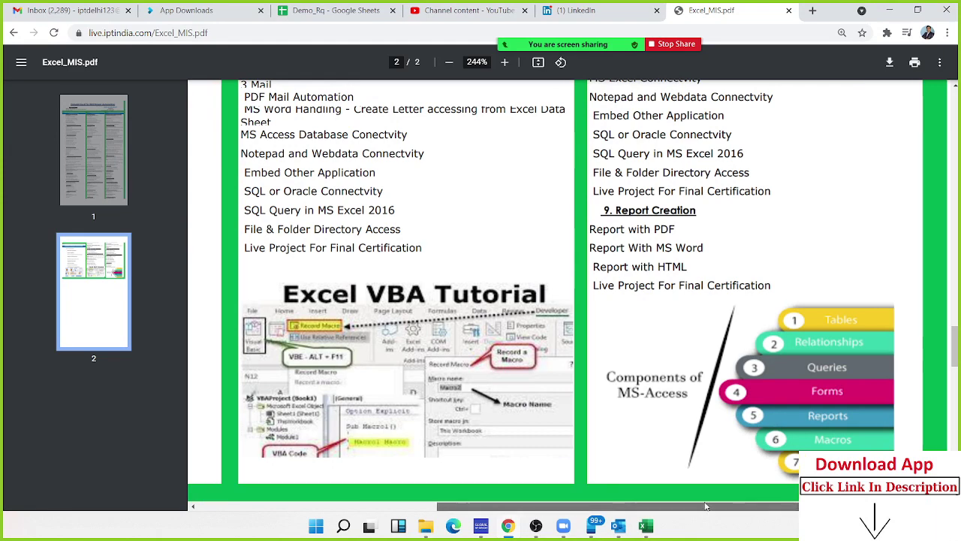
scroll(288, 456, left, 5)
scroll(287, 457, up, 4)
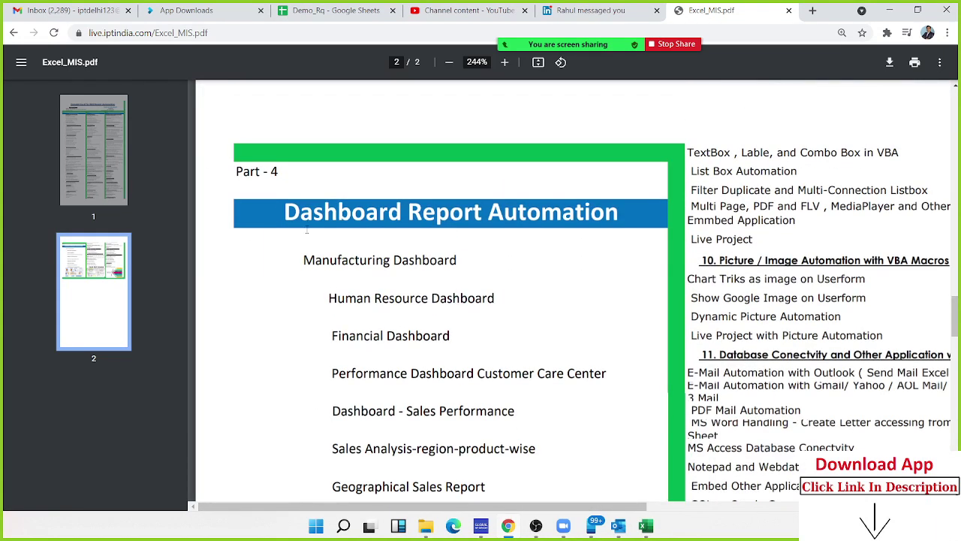
drag(296, 213, 567, 223)
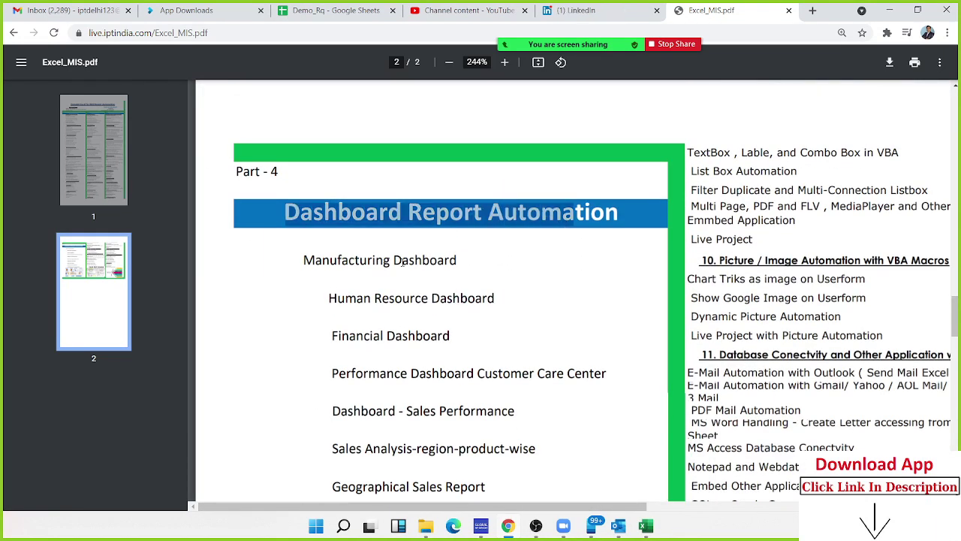
drag(403, 261, 497, 304)
double_click(419, 335)
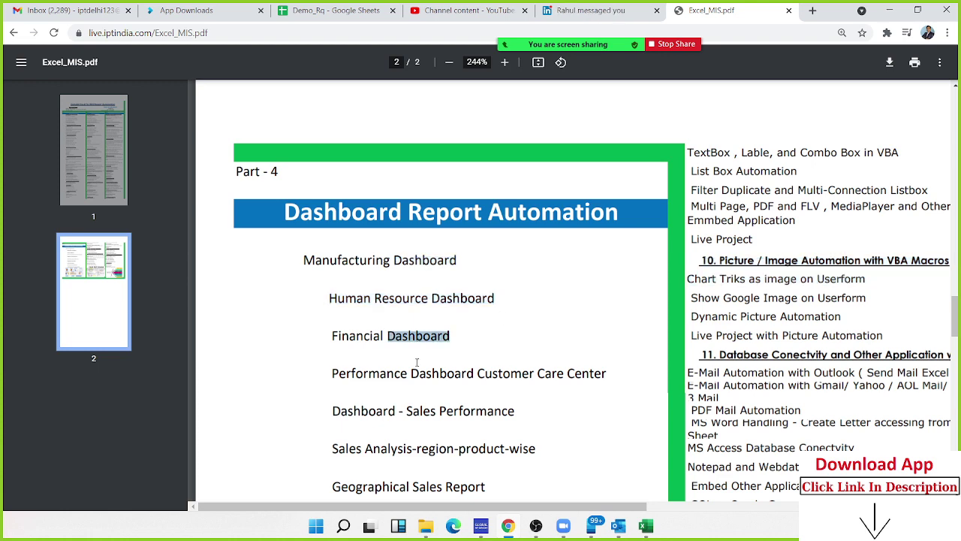
double_click(420, 373)
scroll(418, 368, down, 2)
scroll(418, 368, down, 2)
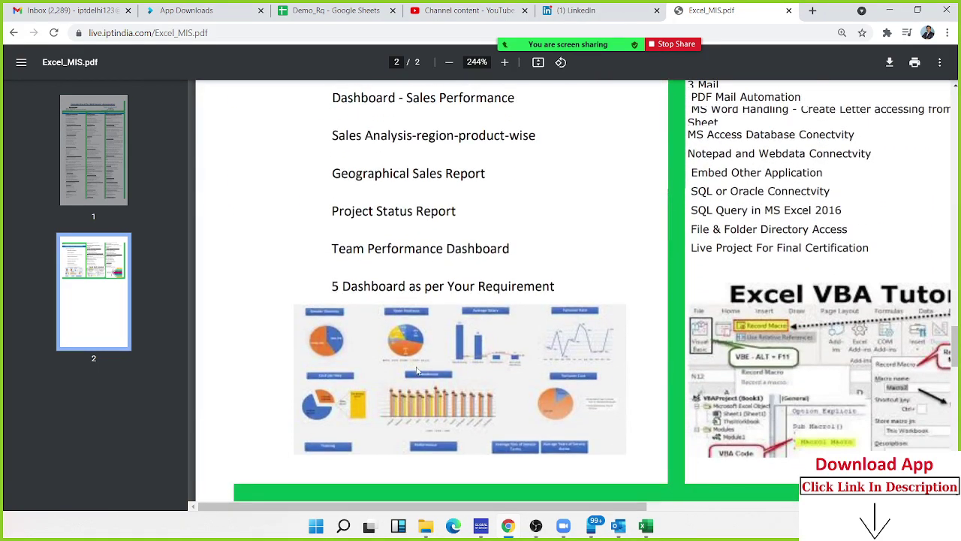
scroll(401, 360, up, 2)
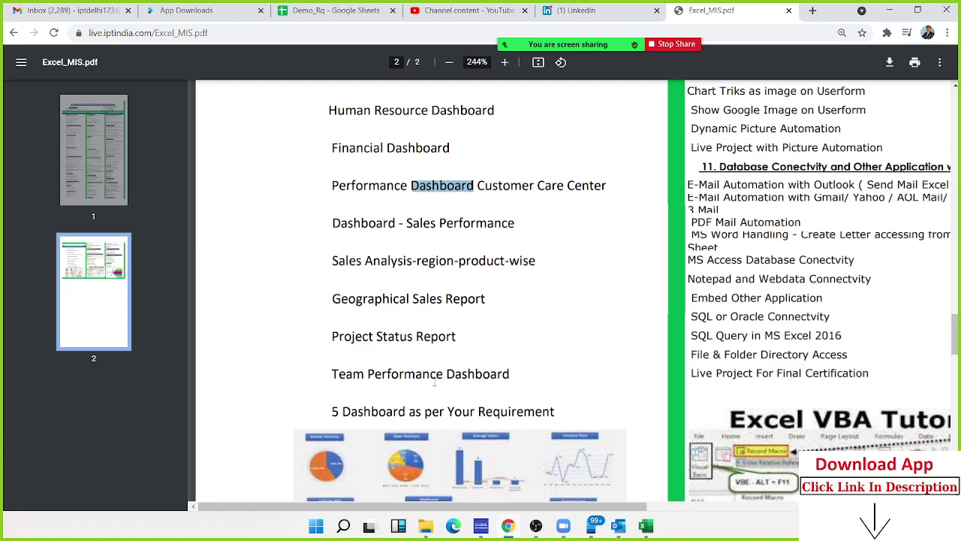
scroll(434, 381, up, 3)
scroll(434, 382, up, 4)
scroll(434, 381, up, 2)
scroll(434, 381, up, 2)
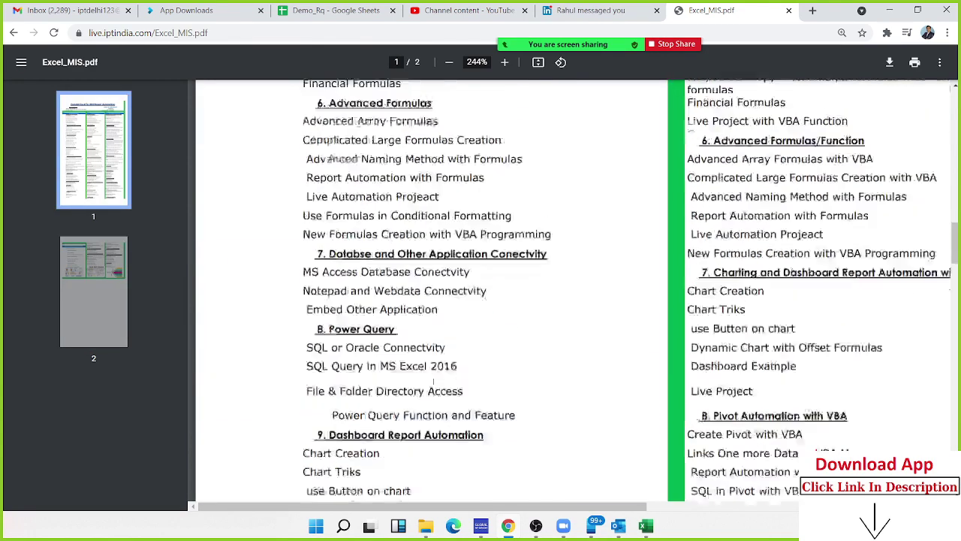
scroll(433, 381, up, 3)
Launch Excel from the Windows search and start a new blank workbook
key(super)
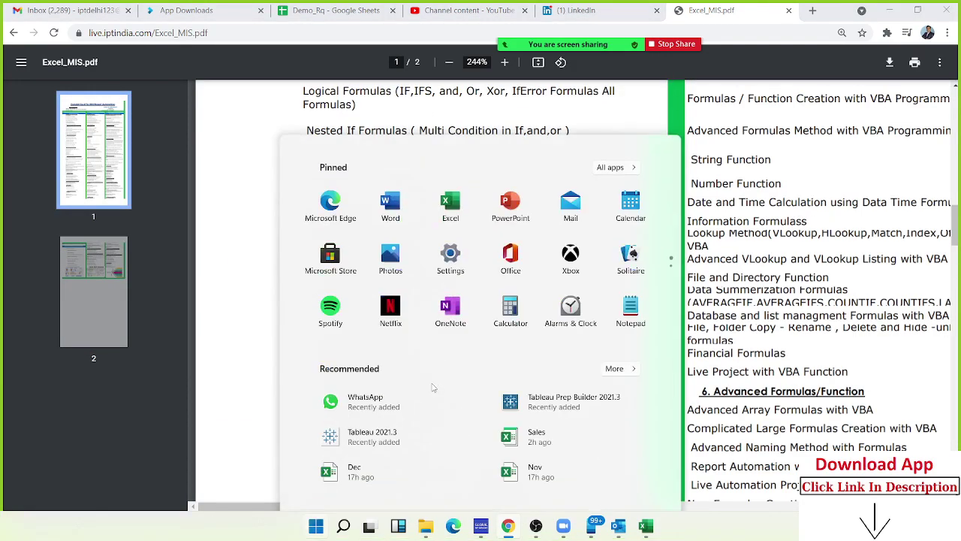
text(exce)
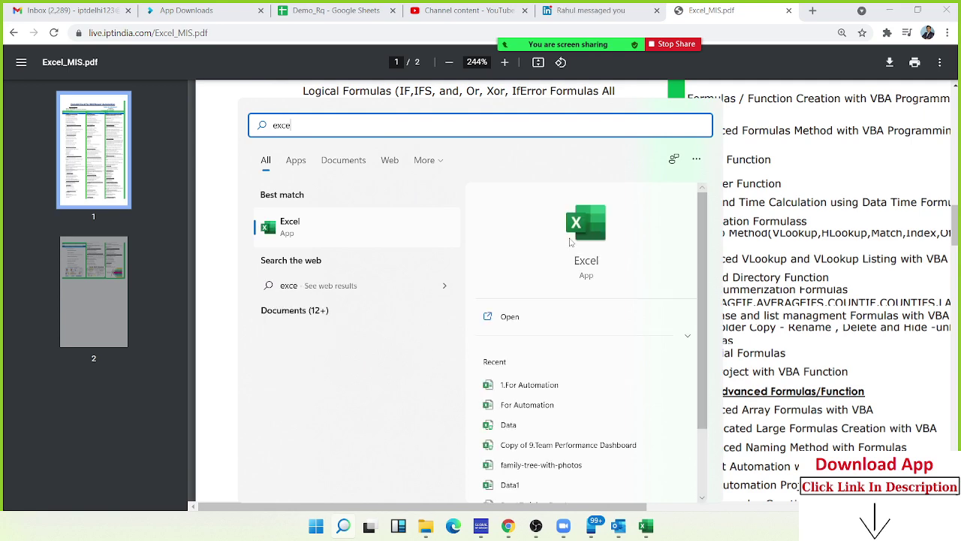
click(599, 233)
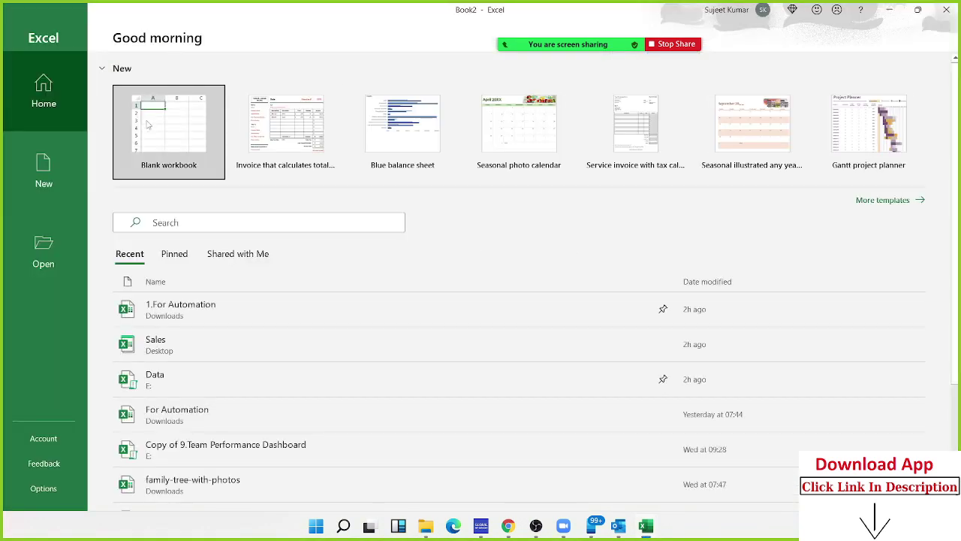
click(150, 120)
ctrl+scroll(192, 231, up, 2)
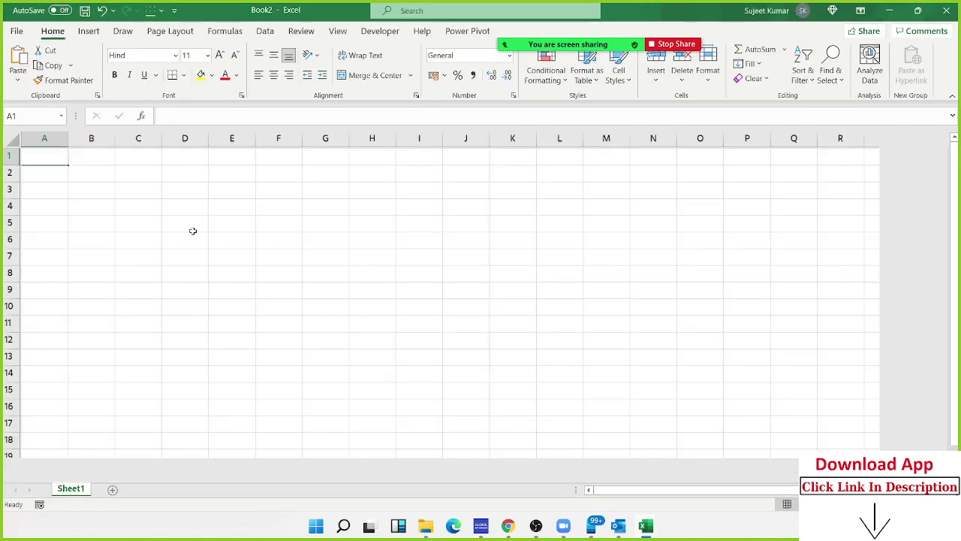
ctrl+scroll(193, 231, up, 3)
ctrl+scroll(193, 230, up, 1)
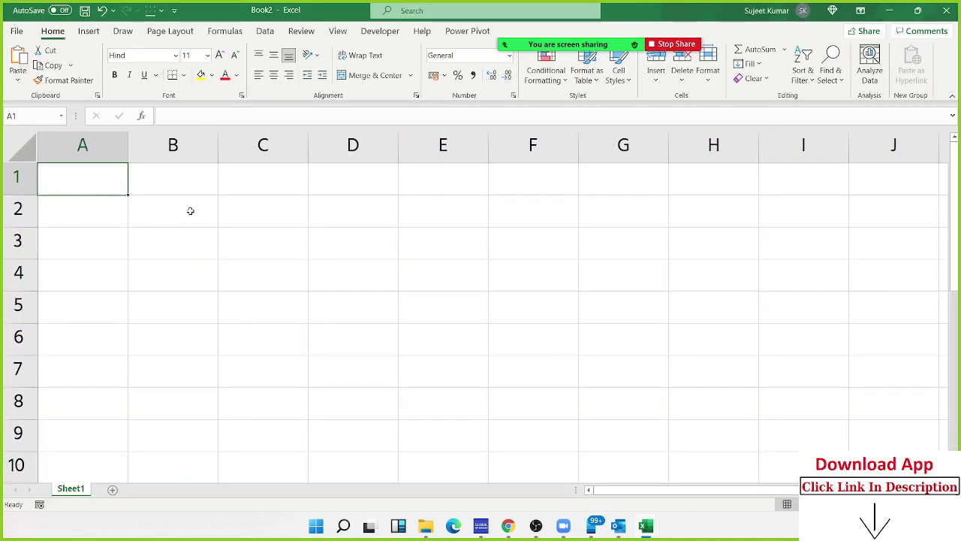
Enter 20 in B2 and 30 in C2, then copy B2's 20 into C2
click(186, 209)
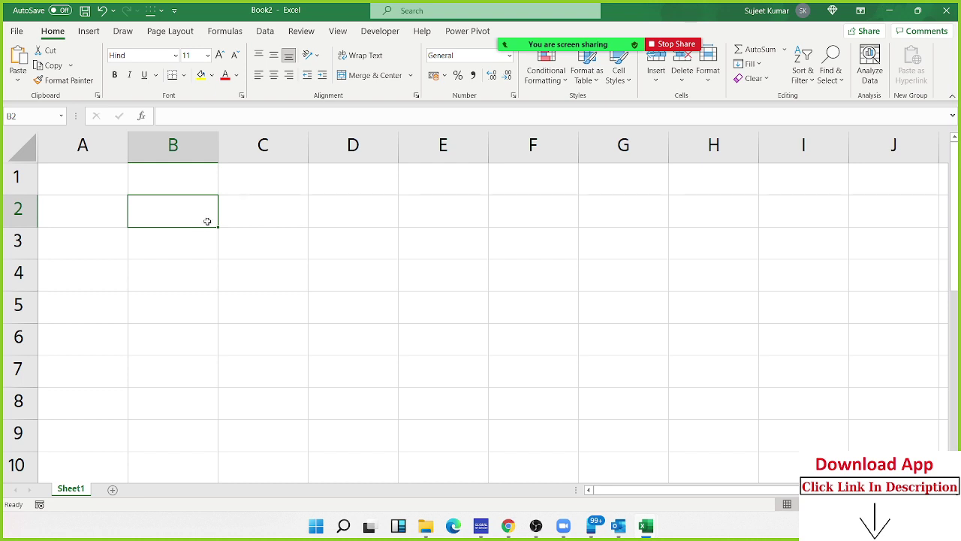
text(20)
key(Tab)
text(30)
key(Tab)
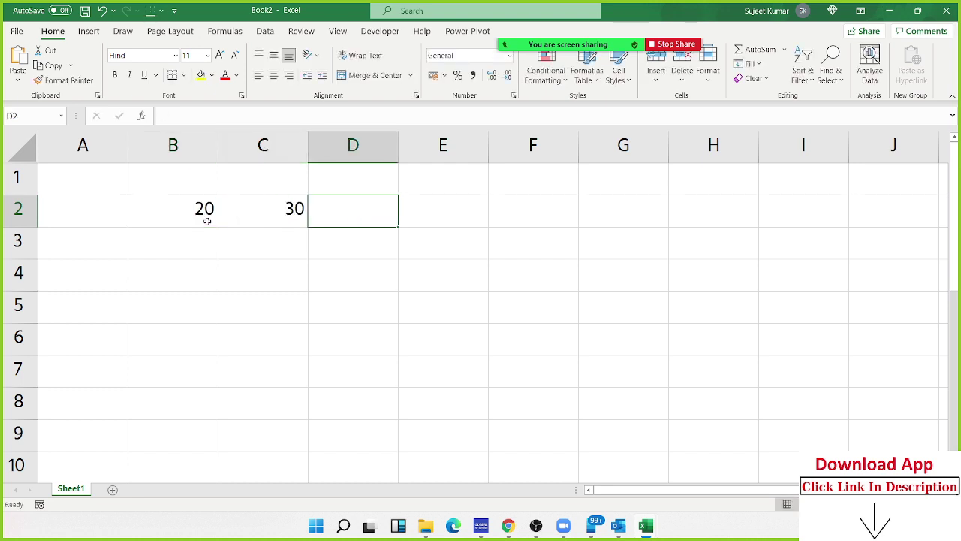
click(207, 220)
key(ctrl+c)
key(Right)
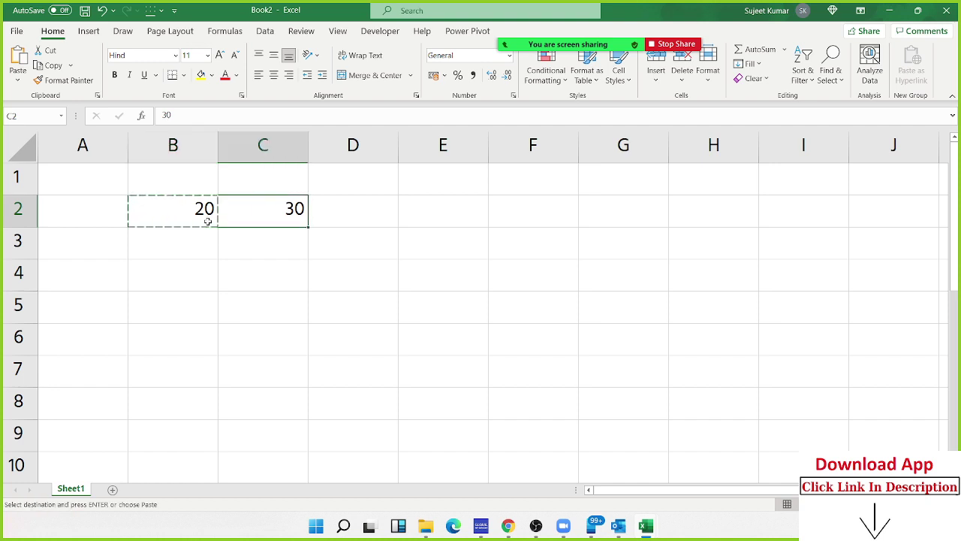
key(ctrl+v)
Undo the paste and use Paste Special Add on C2 so it becomes 50
key(ctrl+z)
right_click(256, 218)
click(292, 242)
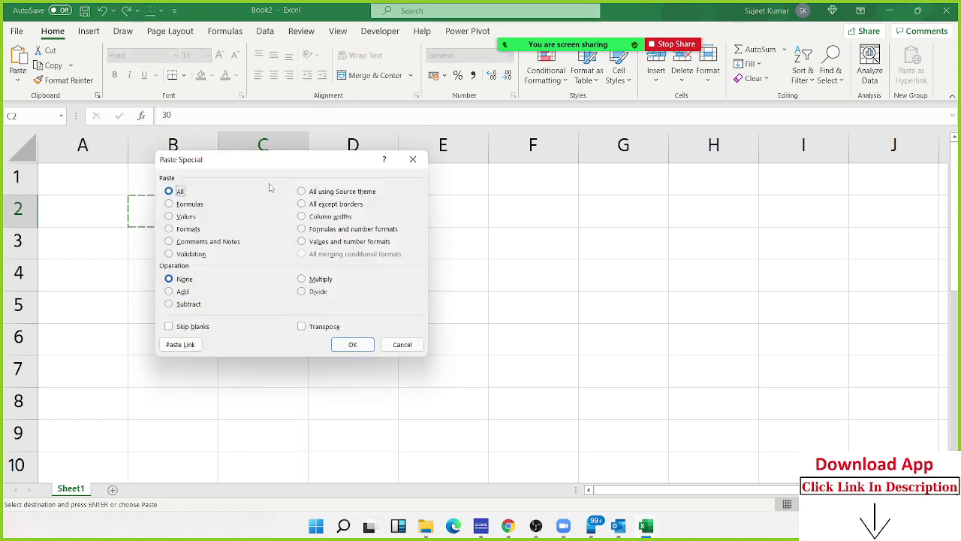
drag(264, 170, 528, 138)
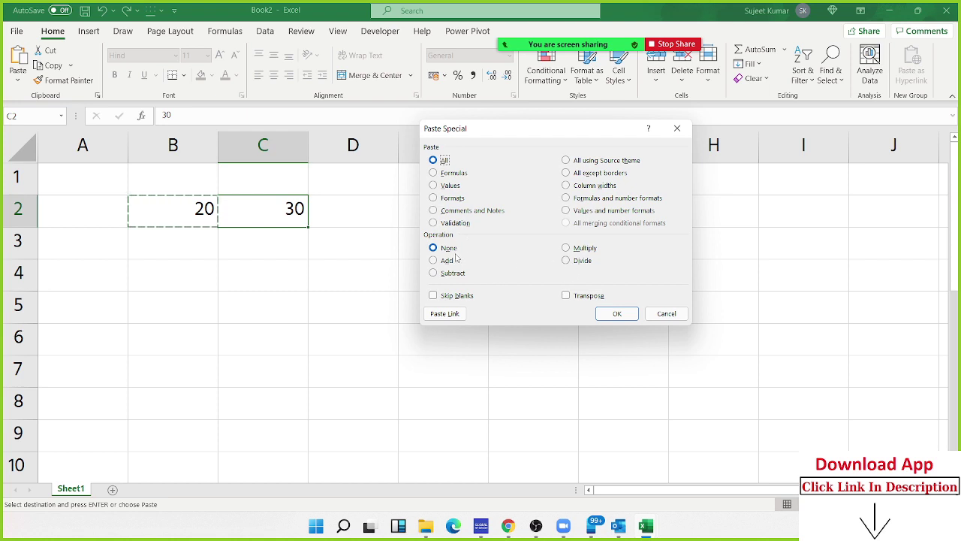
click(446, 261)
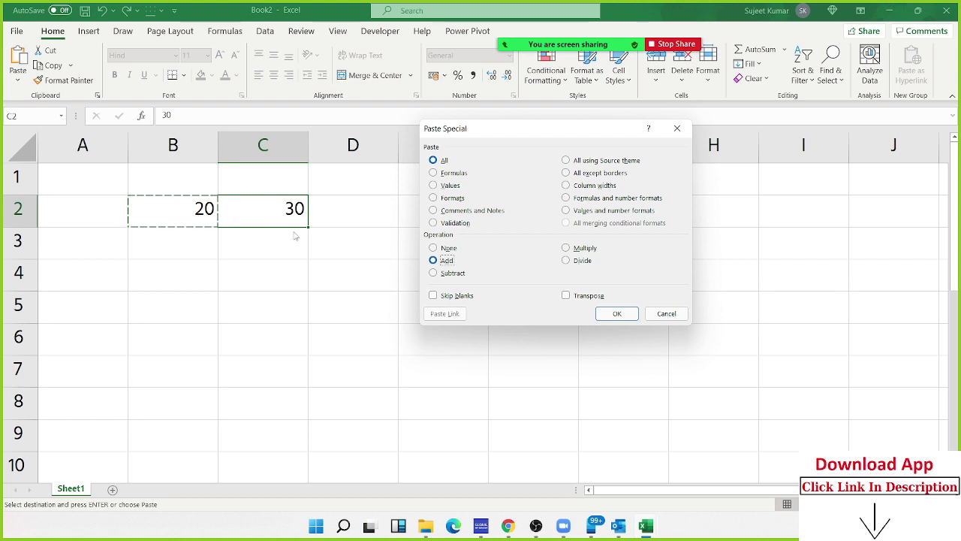
click(610, 314)
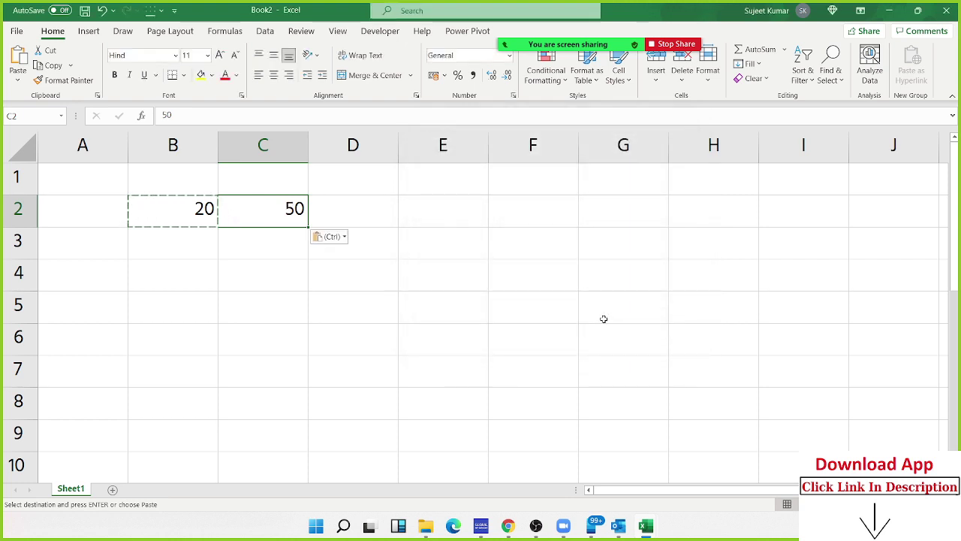
Paste Special Divide C2 to 2.5, Multiply it back to 50, and add Sheet2
right_click(297, 219)
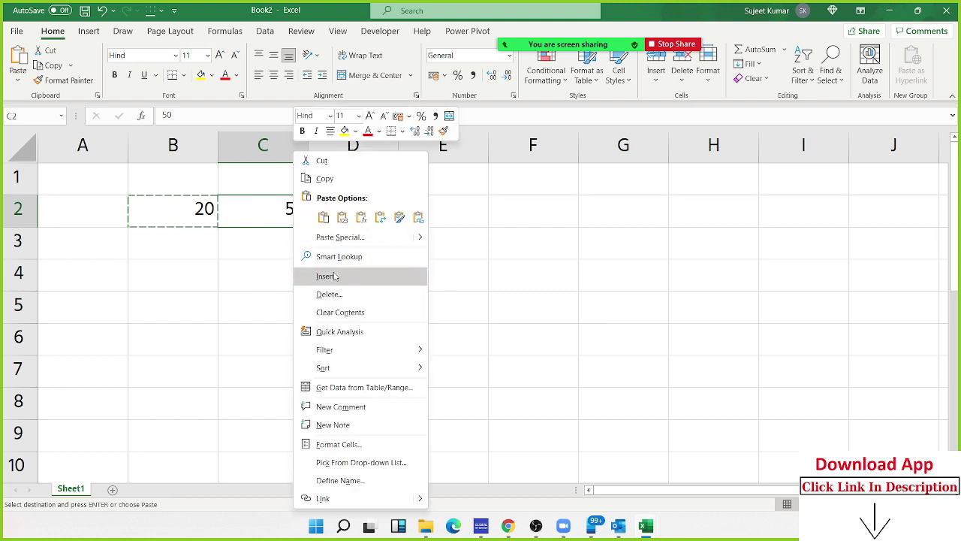
click(338, 238)
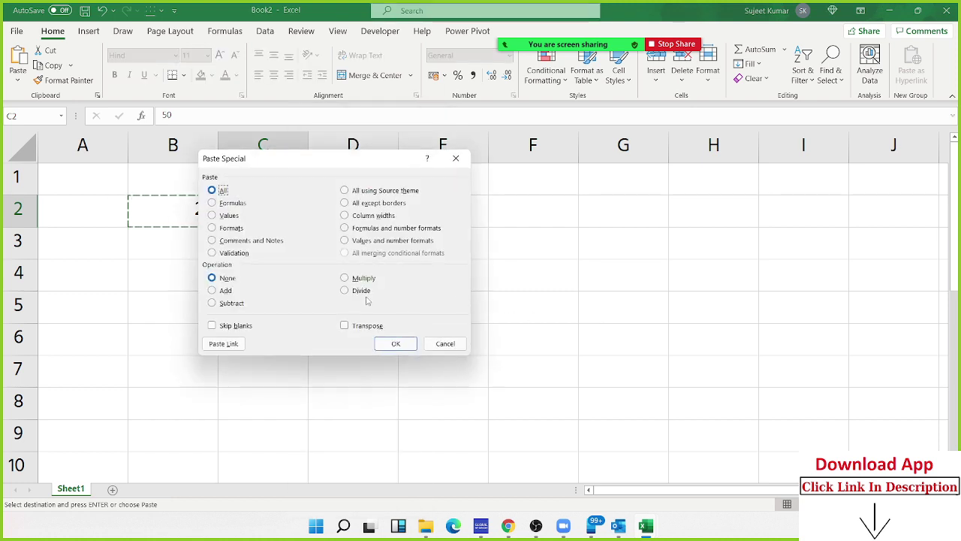
click(366, 291)
click(395, 343)
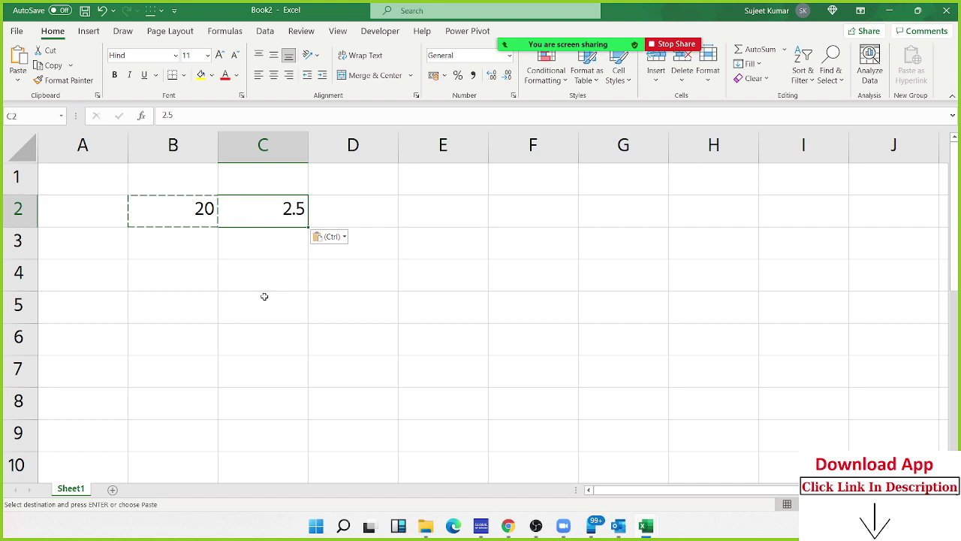
right_click(277, 219)
click(322, 240)
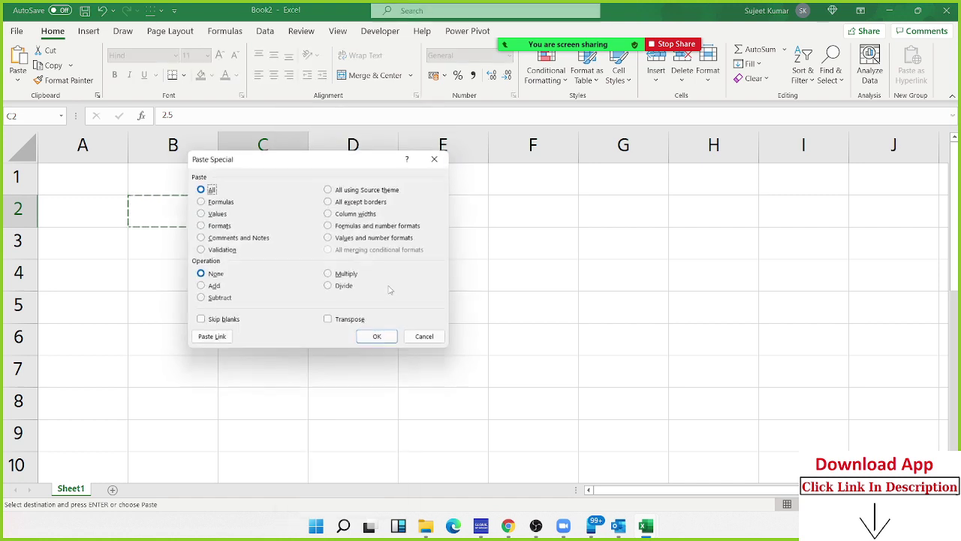
click(344, 278)
click(380, 341)
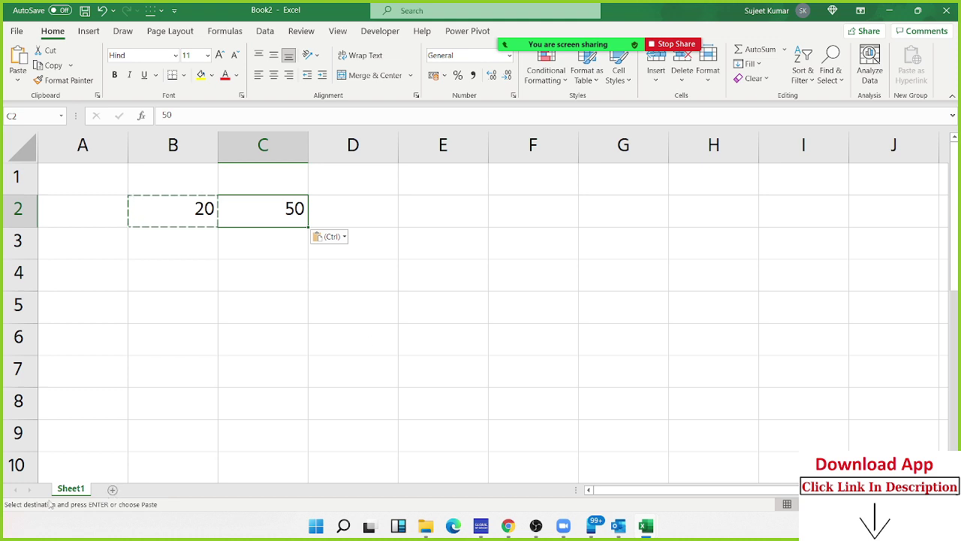
click(113, 488)
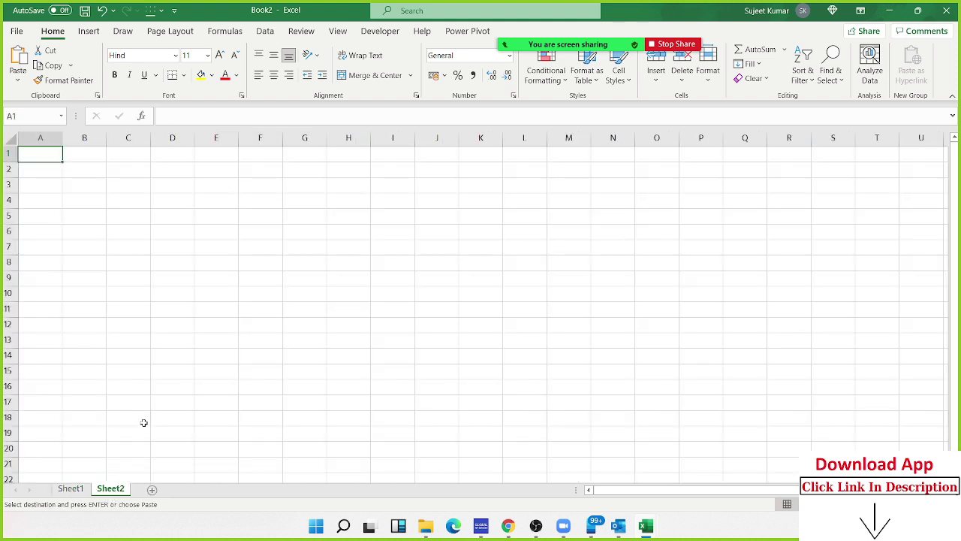
Enter 20% in cell A1
ctrl+scroll(142, 425, up, 2)
ctrl+scroll(142, 427, up, 2)
ctrl+scroll(141, 429, up, 2)
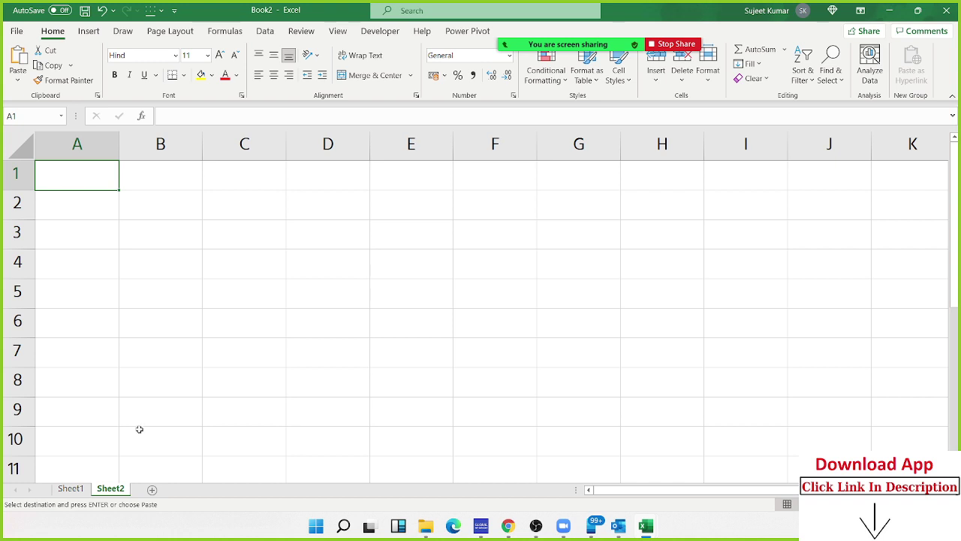
text(20)
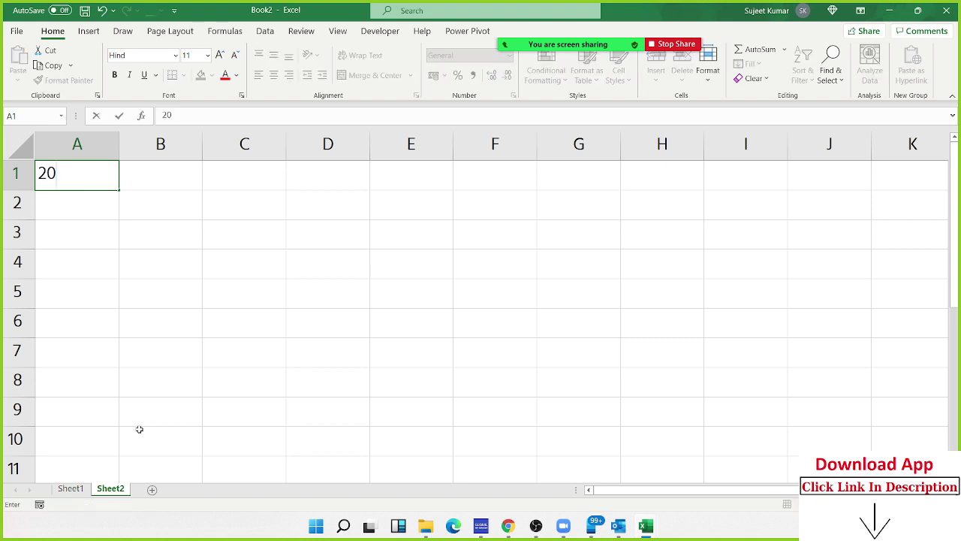
text(%)
key(Return)
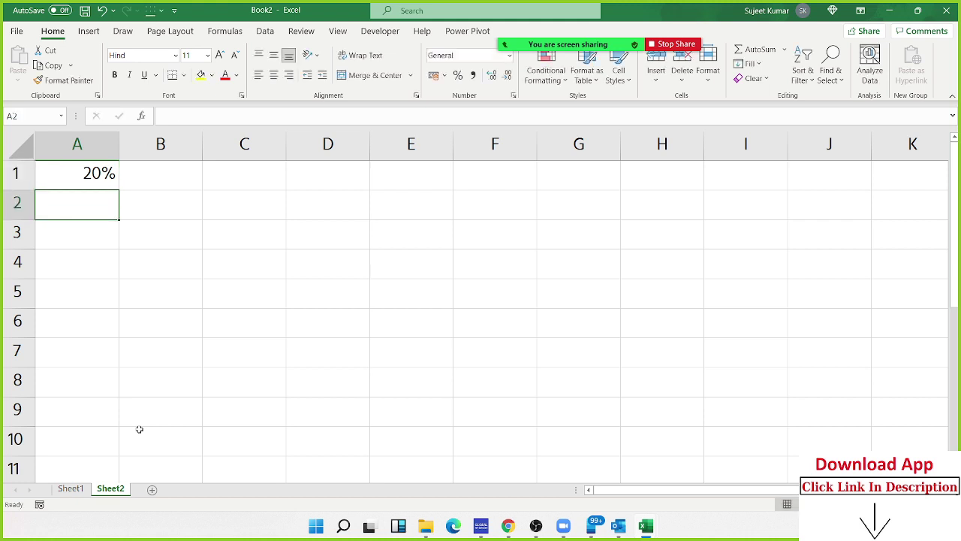
key(Up)
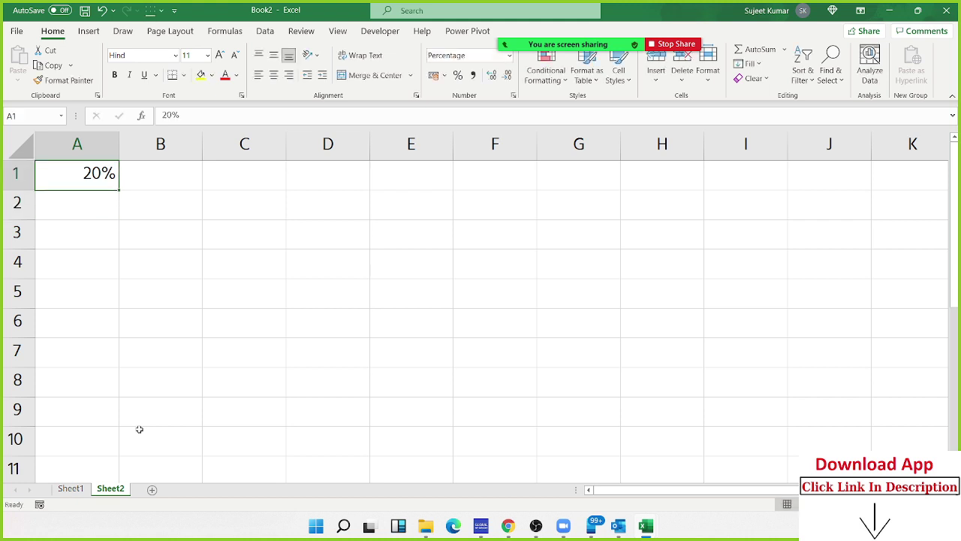
key(Right)
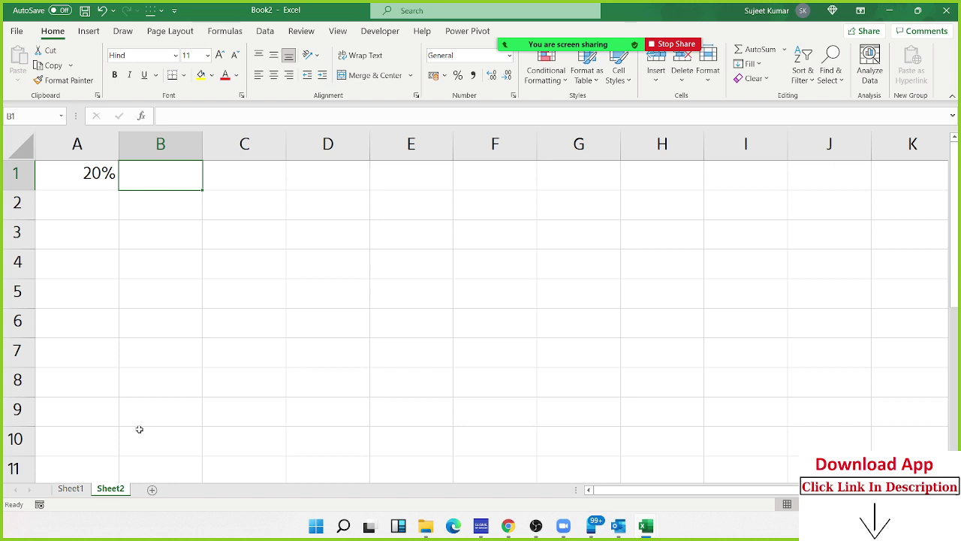
Enter 20 in B1 formatted as percent (2000%) and the note 1=100% in B2
text(20)
key(Return)
key(Up)
click(457, 74)
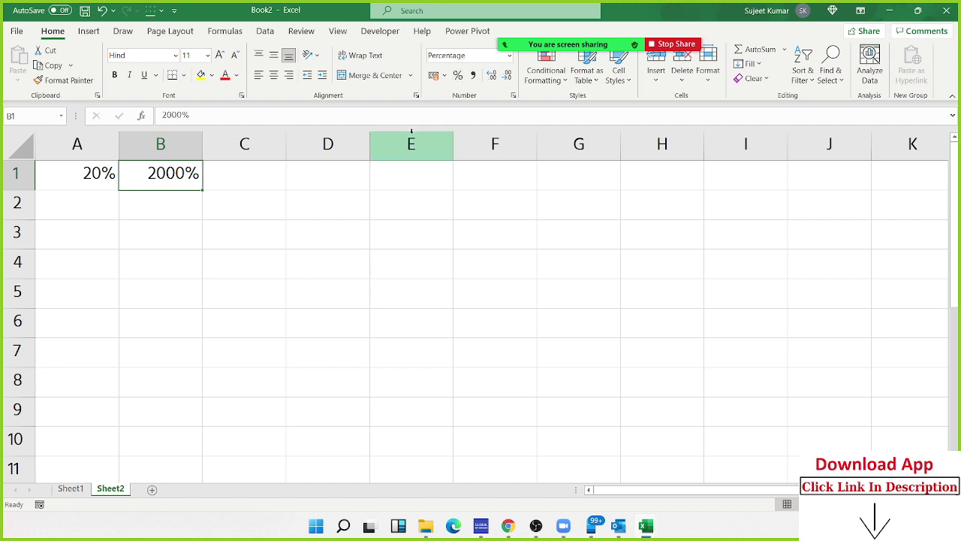
key(Down)
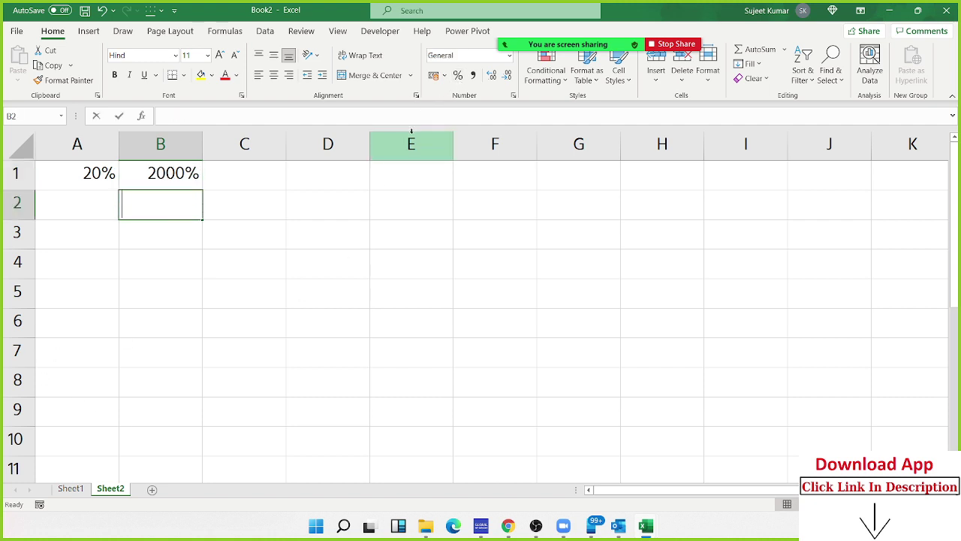
text(1=100)
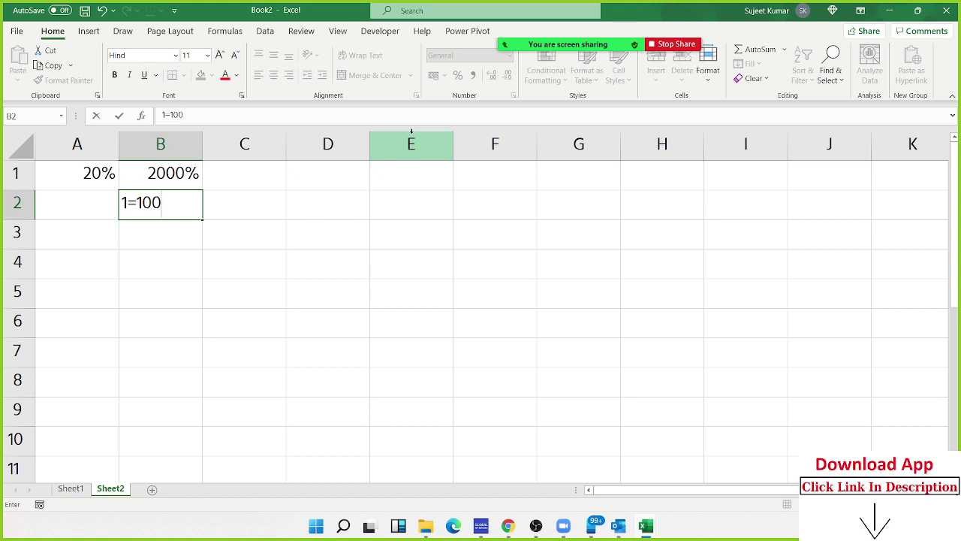
text(%)
key(Return)
Enter 0.20 in C1 and format it with Percent Style to show 20%
key(Up)
key(Up)
key(Right)
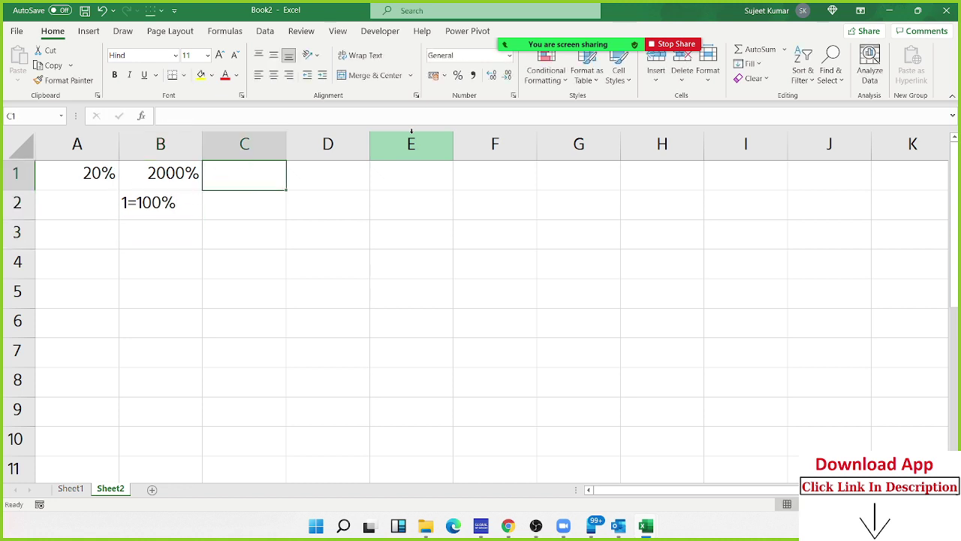
text(0.20)
key(Return)
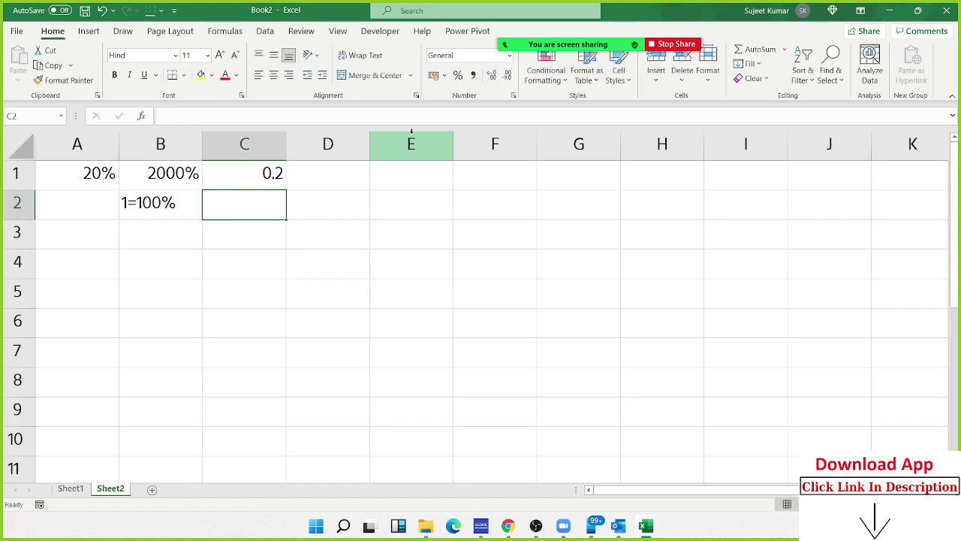
key(Up)
click(458, 76)
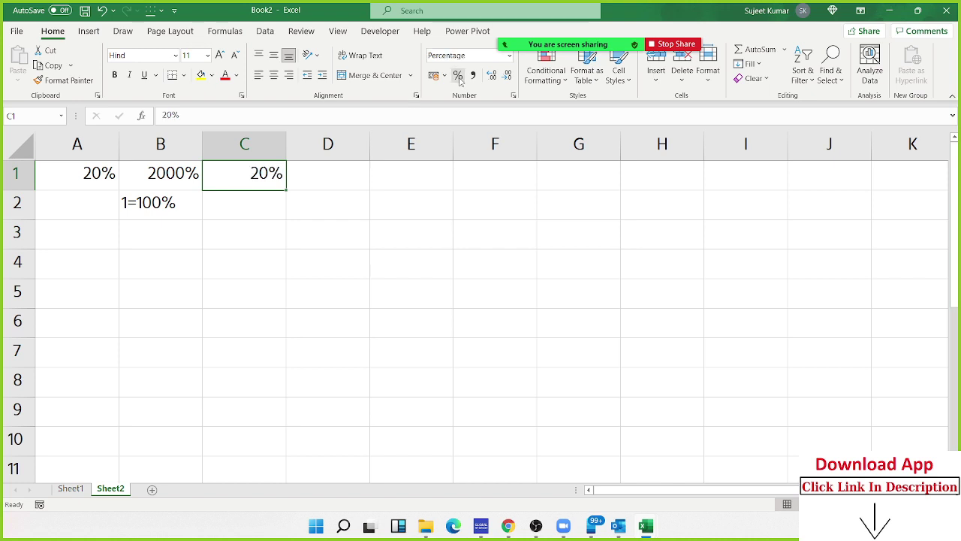
key(Down)
key(Down)
key(Down)
Type % in A4 and enter =RANDBETWEEN(10,90) in A5
key(Left)
key(Left)
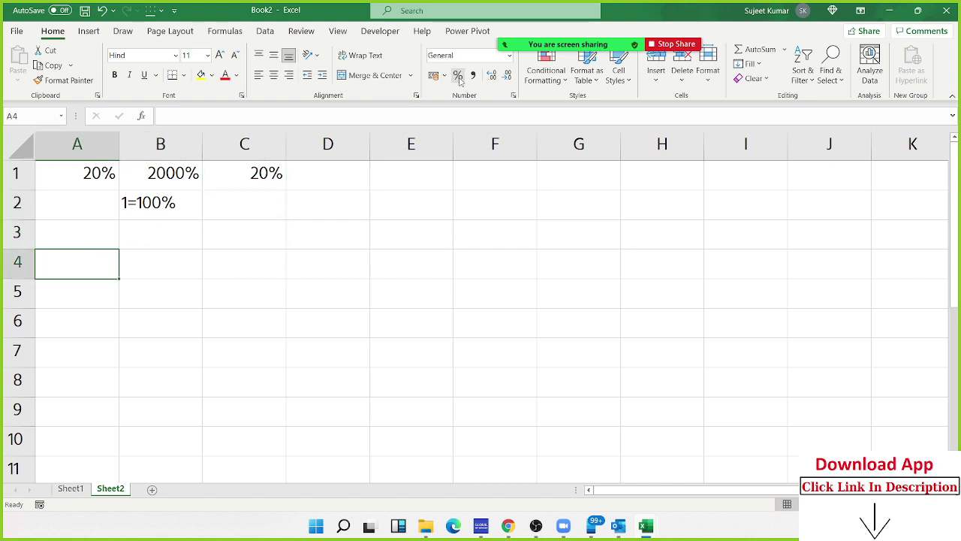
text(%)
key(Return)
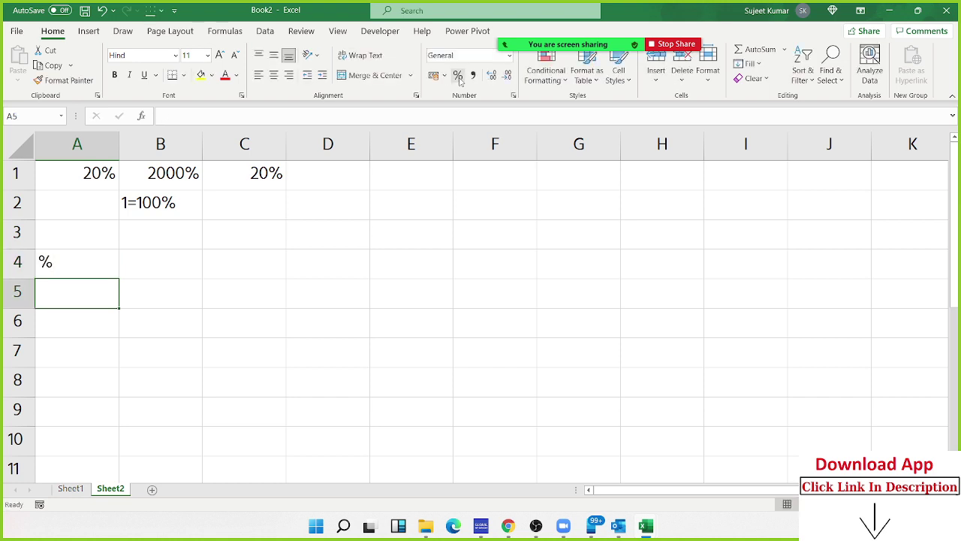
text(=ra)
key(Down)
key(Down)
key(Down)
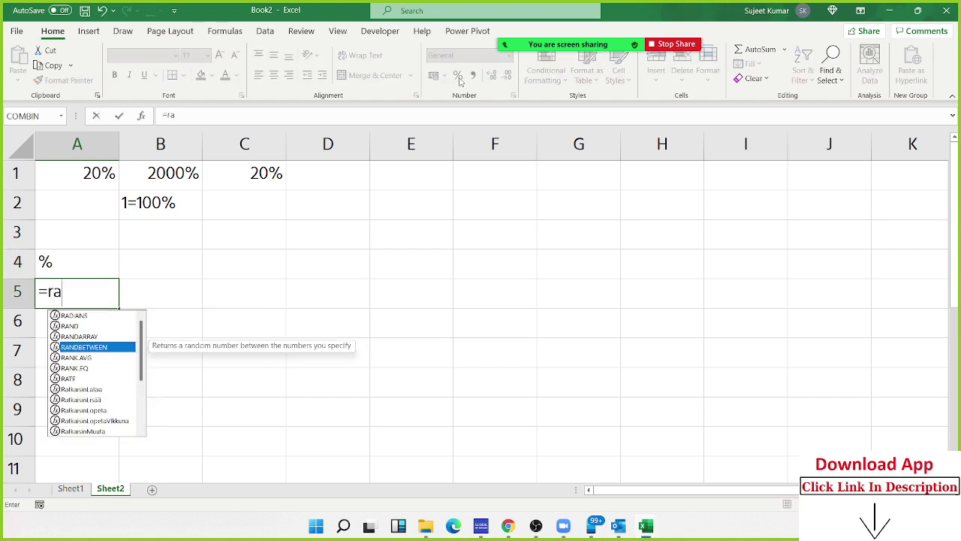
key(Tab)
text(10,9)
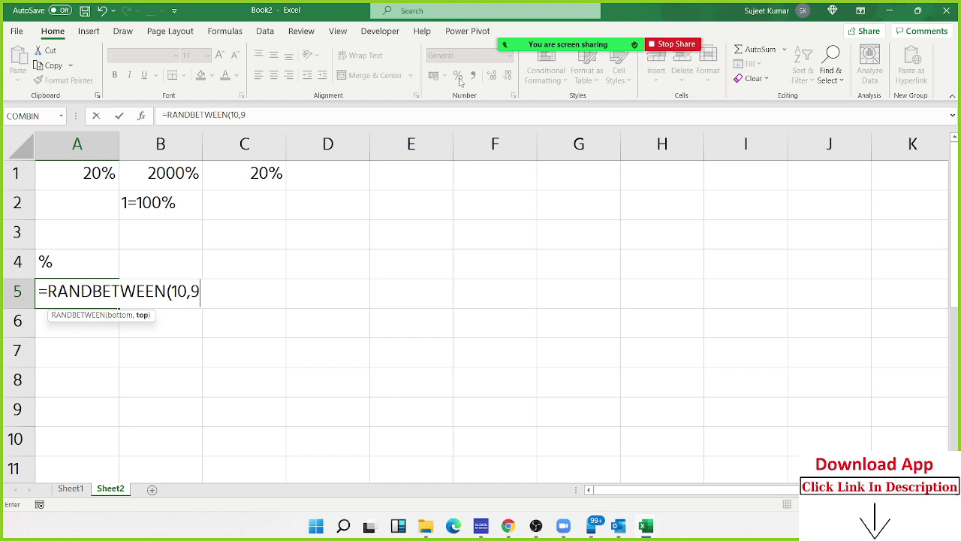
text(0)
key(Return)
Fill the formula across A5:G10 and paste it back as fixed values
drag(106, 285, 612, 436)
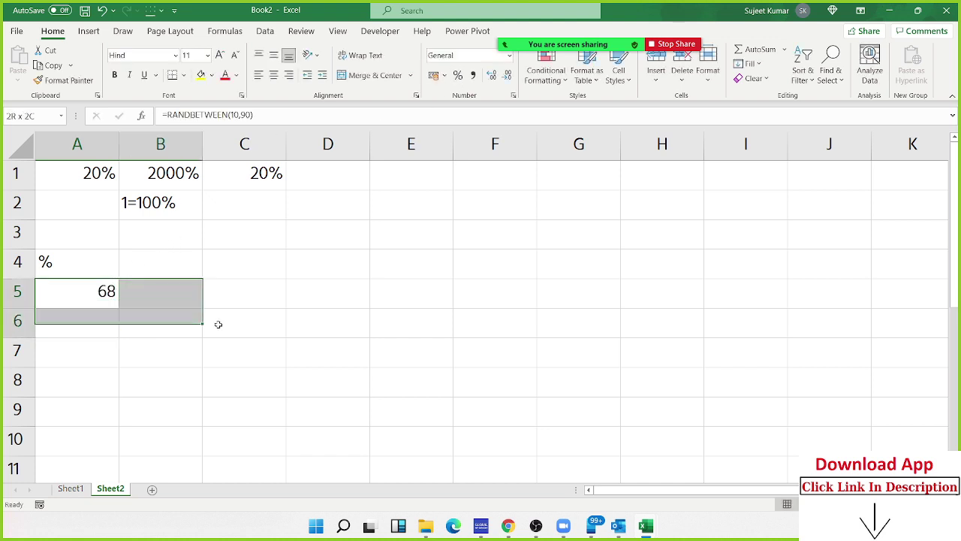
key(ctrl+r)
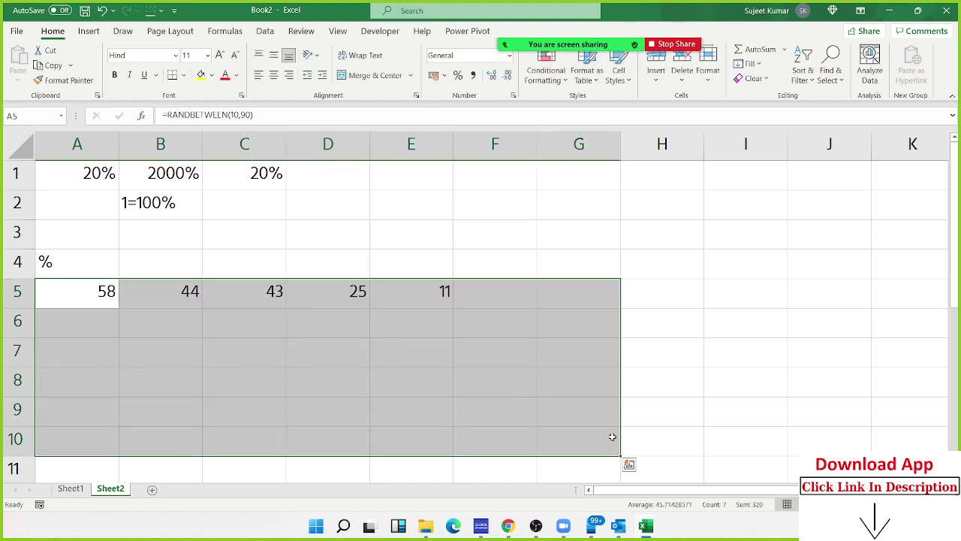
key(ctrl+d)
key(ctrl+c)
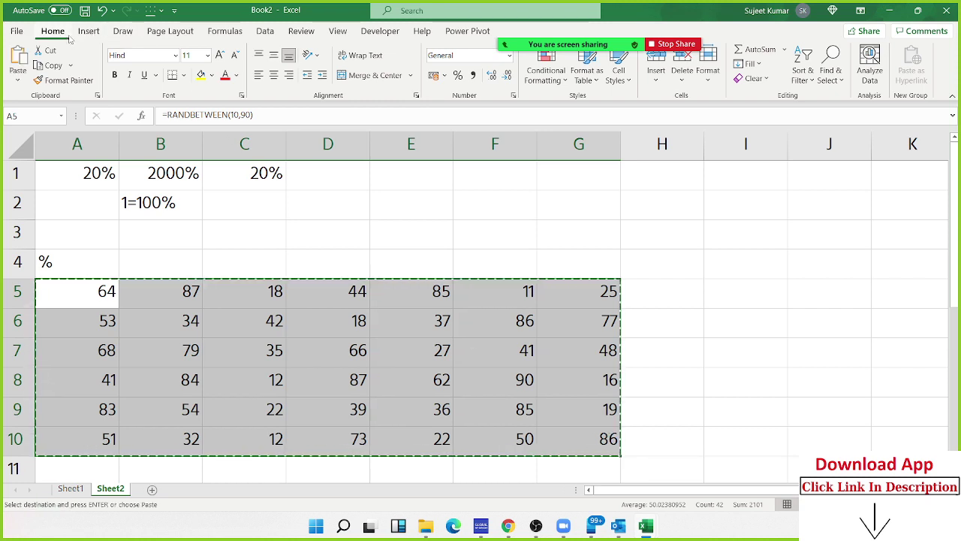
click(17, 81)
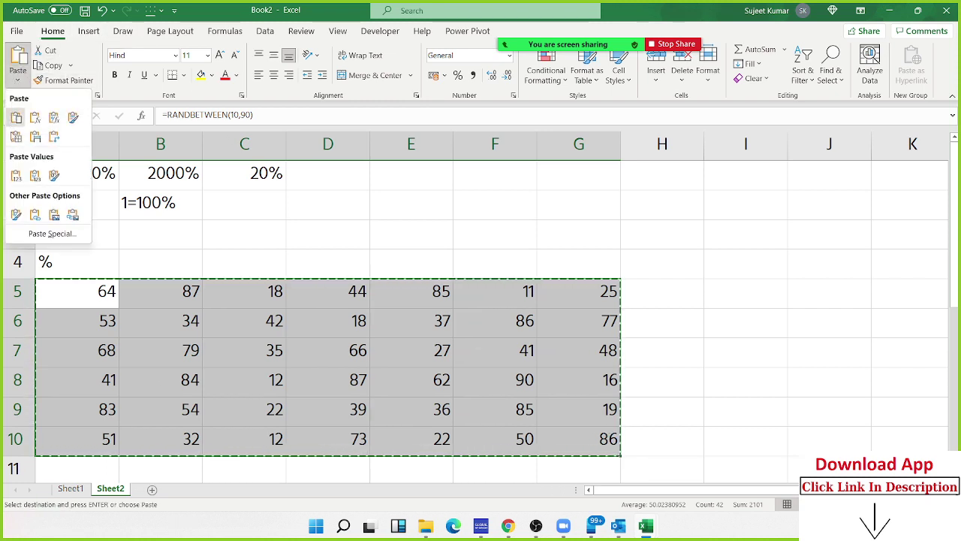
click(16, 175)
click(205, 322)
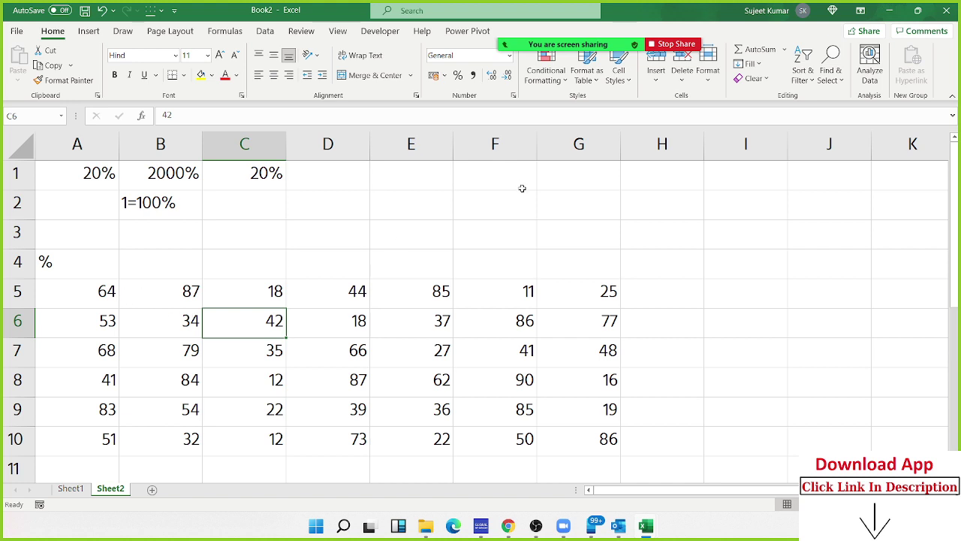
click(543, 200)
Enter 500 in G2, 64% in H2, and the formula =G2*H2 in I2
text(500)
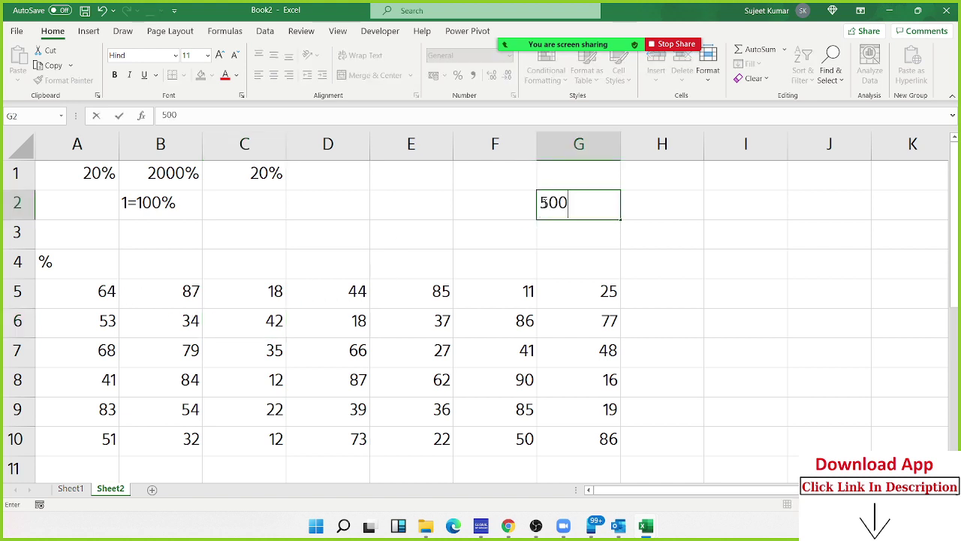
key(Tab)
text(4)
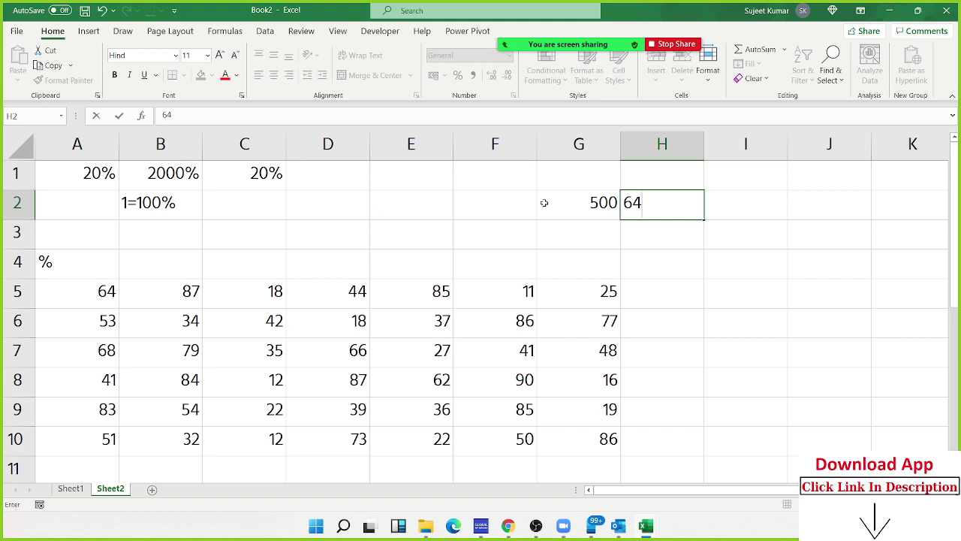
text(%)
key(Return)
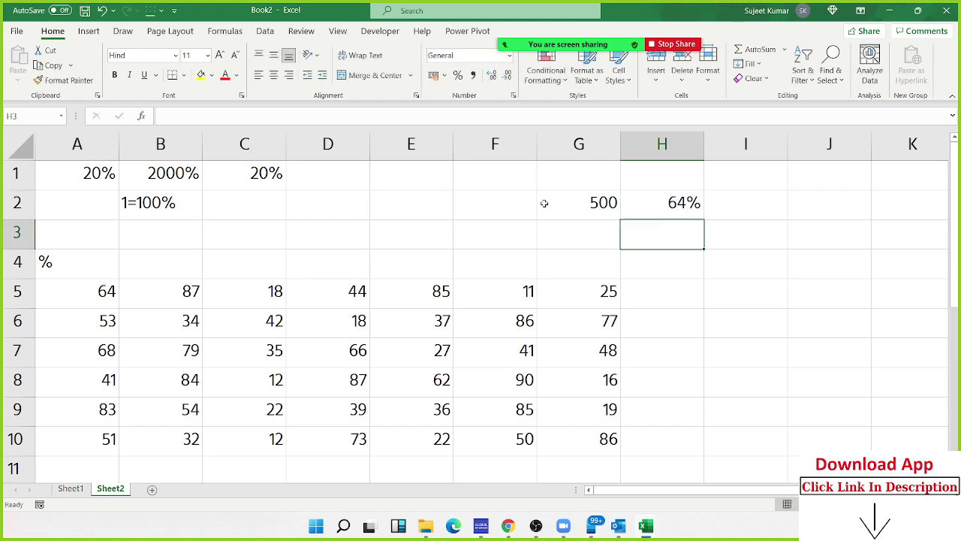
key(Up)
key(Right)
text(=)
click(544, 203)
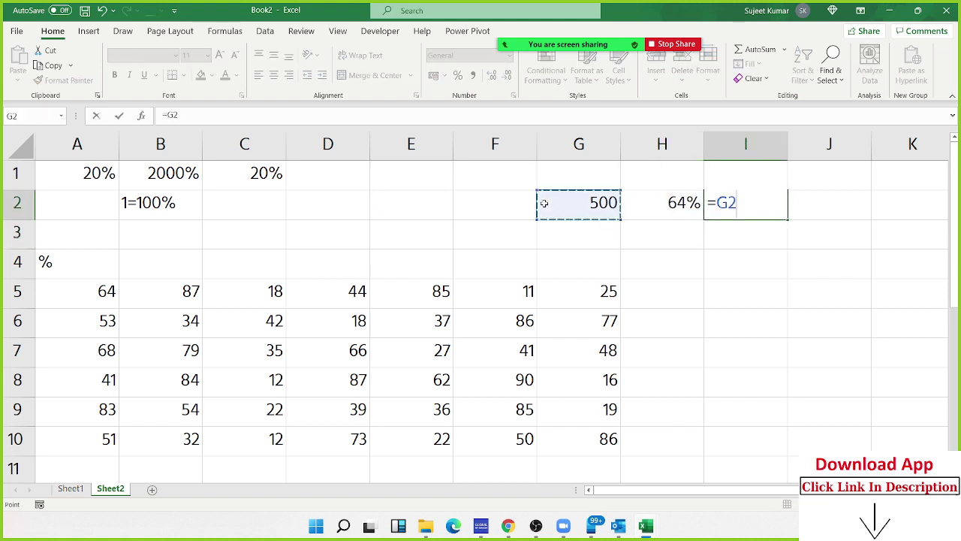
text(*)
key(Left)
key(Return)
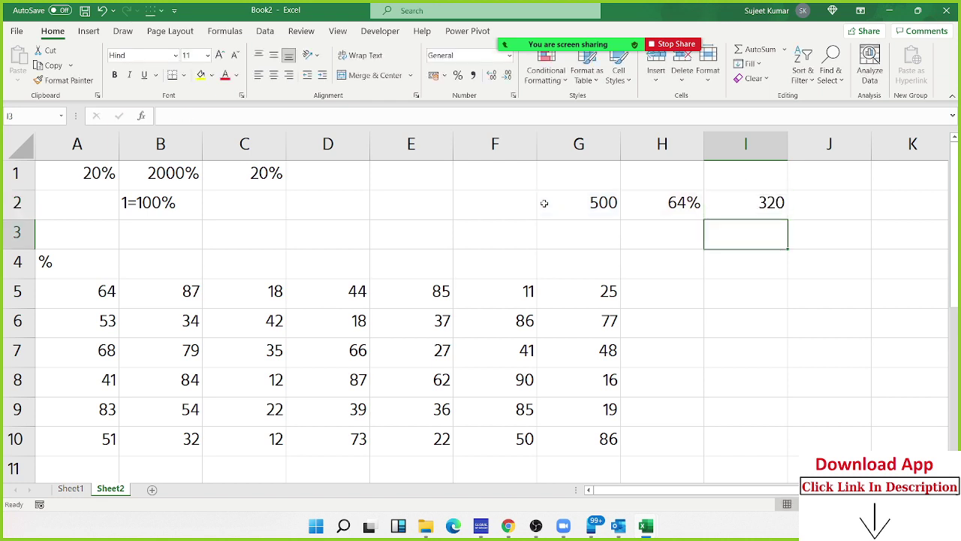
Enter 64 in H3 and =G2*H3/100 in I3, giving 320
key(Left)
text(64)
key(Return)
key(Up)
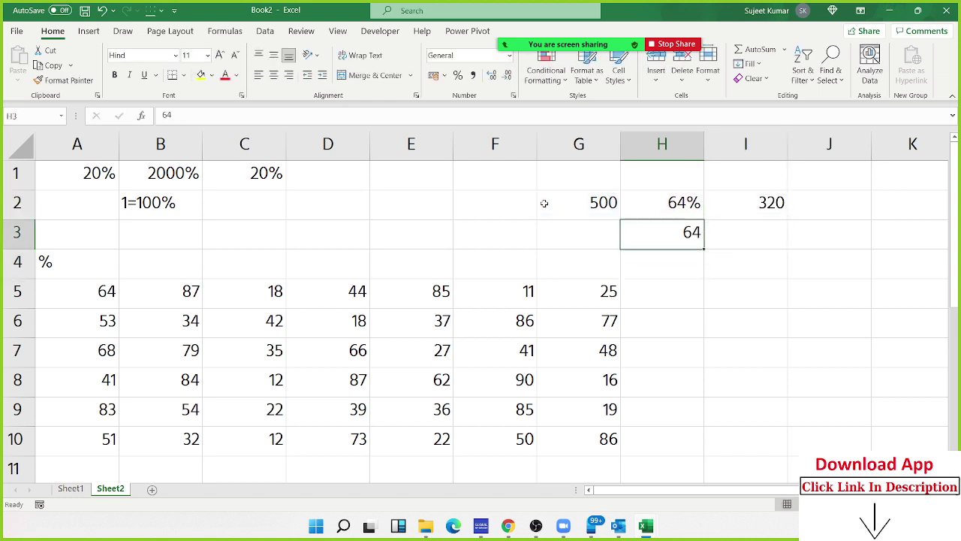
key(Right)
text(=)
click(544, 203)
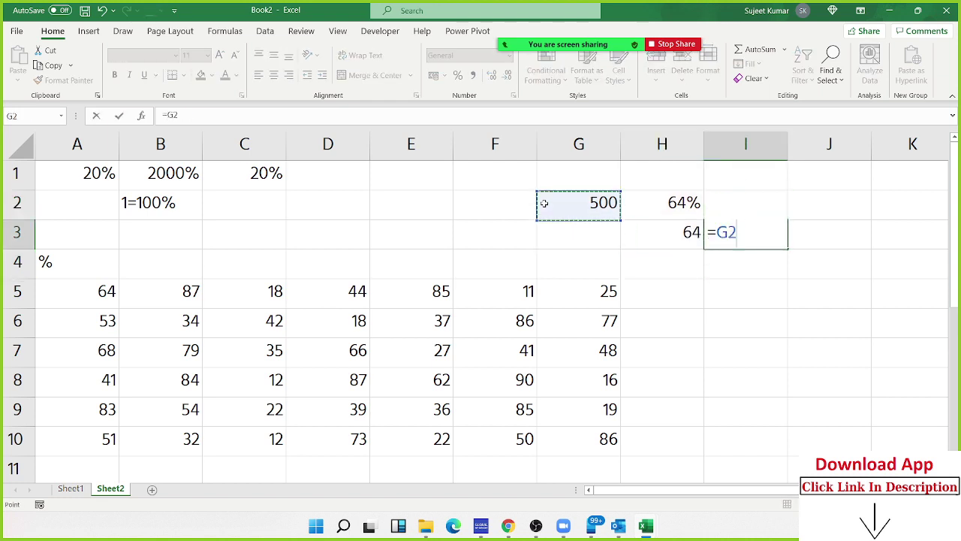
text(*)
key(Left)
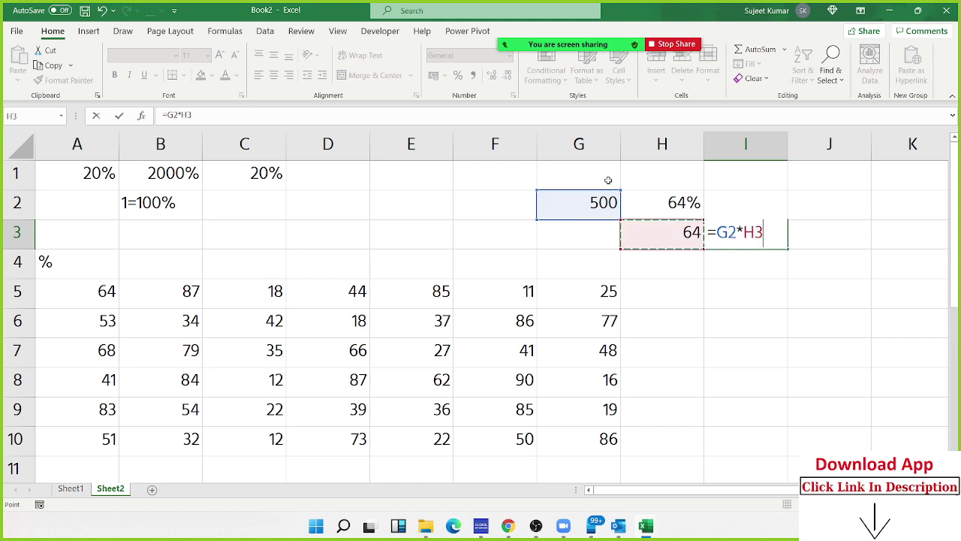
text(/100)
key(Return)
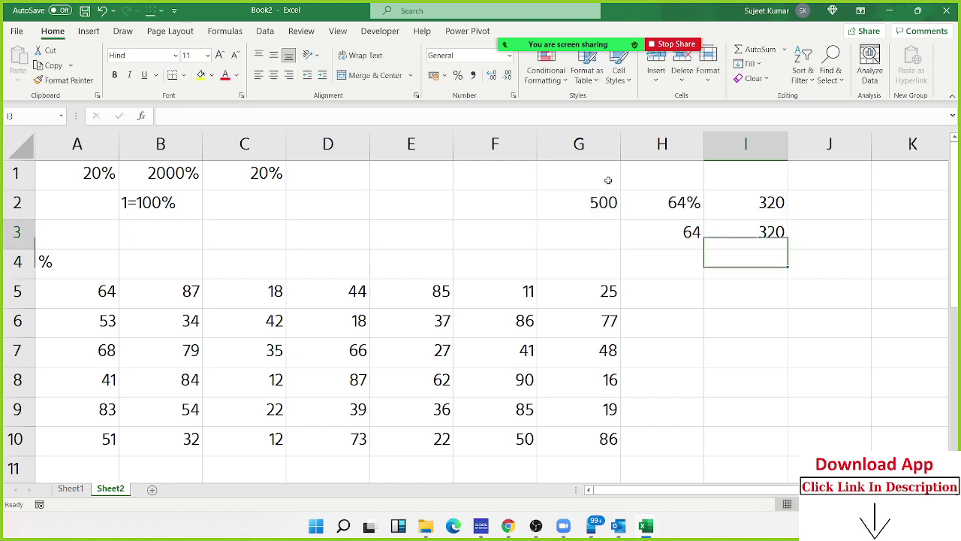
Test removing the /100 from I3, undo it, and display the formula's references
key(Up)
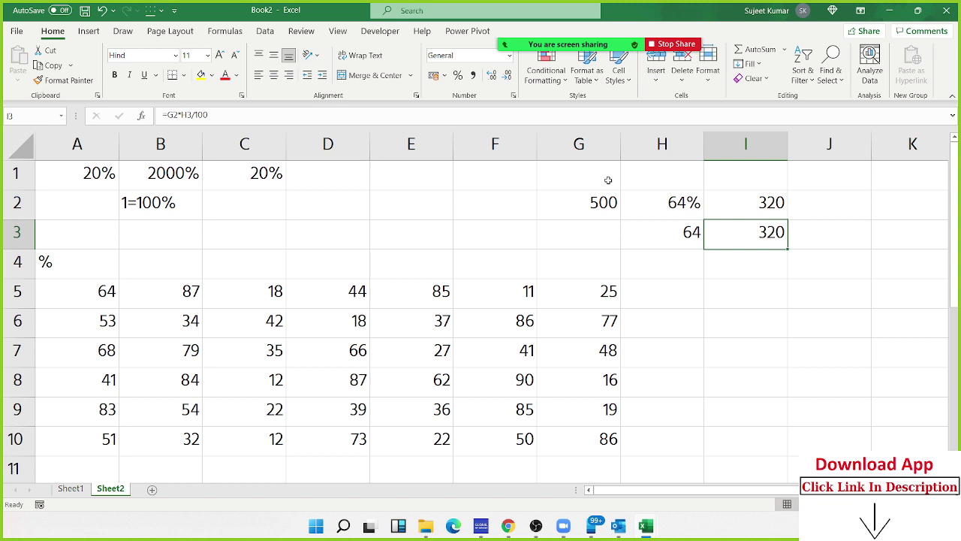
key(F2)
key(BackSpace)
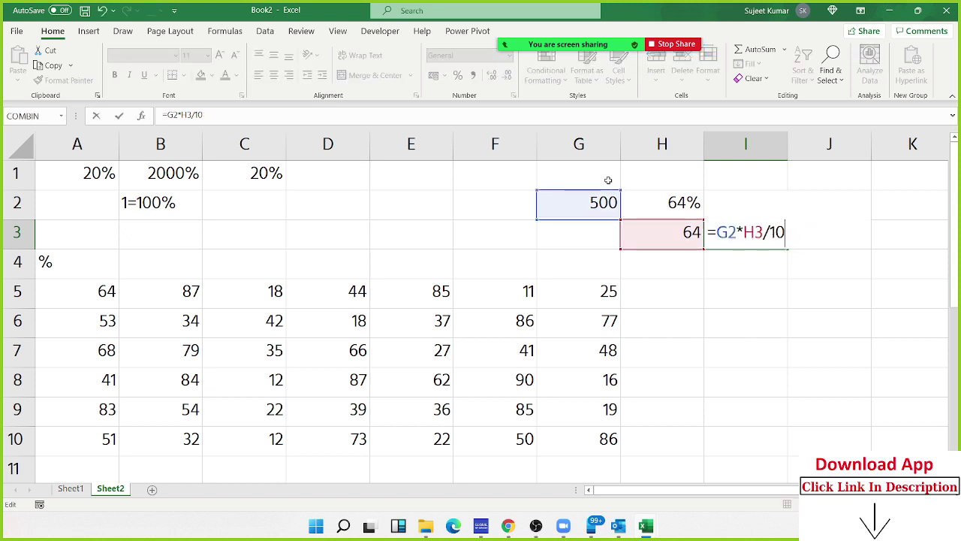
key(BackSpace)
key(BackSpace)
key(BackSpace)
key(Return)
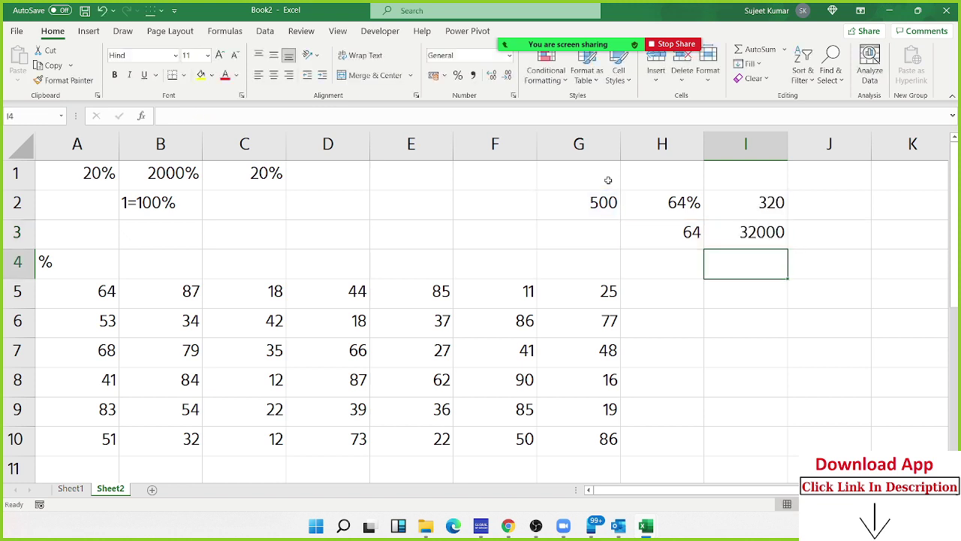
key(ctrl+z)
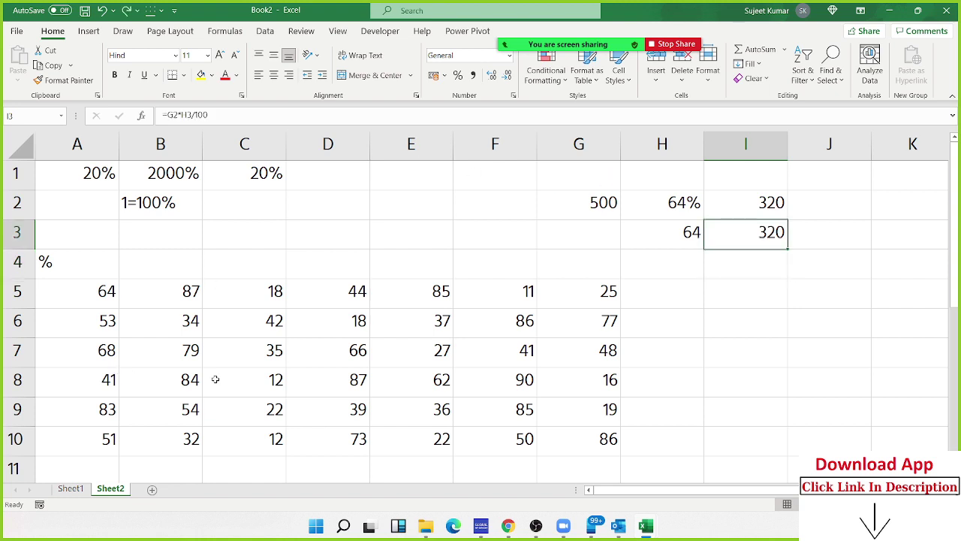
double_click(765, 232)
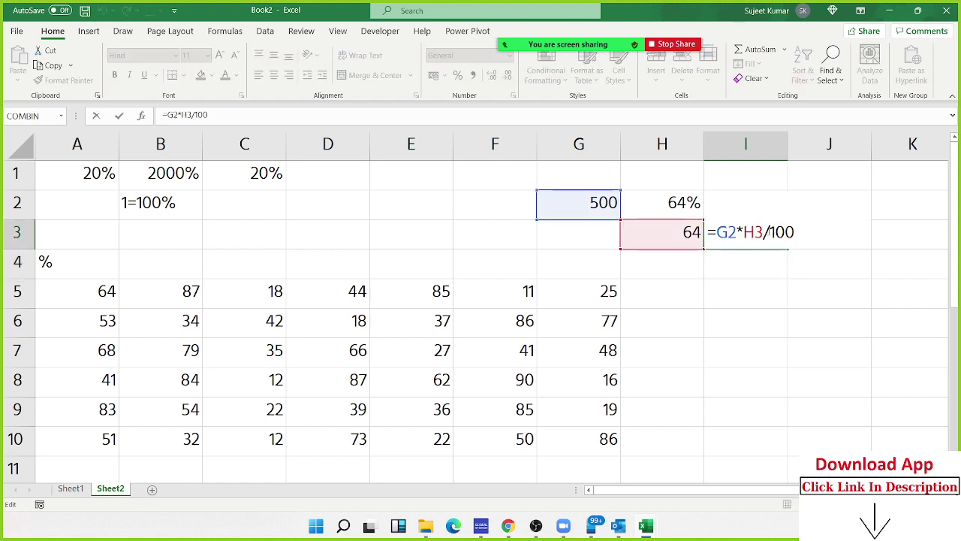
Select A5:G10, try adding % to the 64 in A5, then undo it
drag(86, 296, 590, 351)
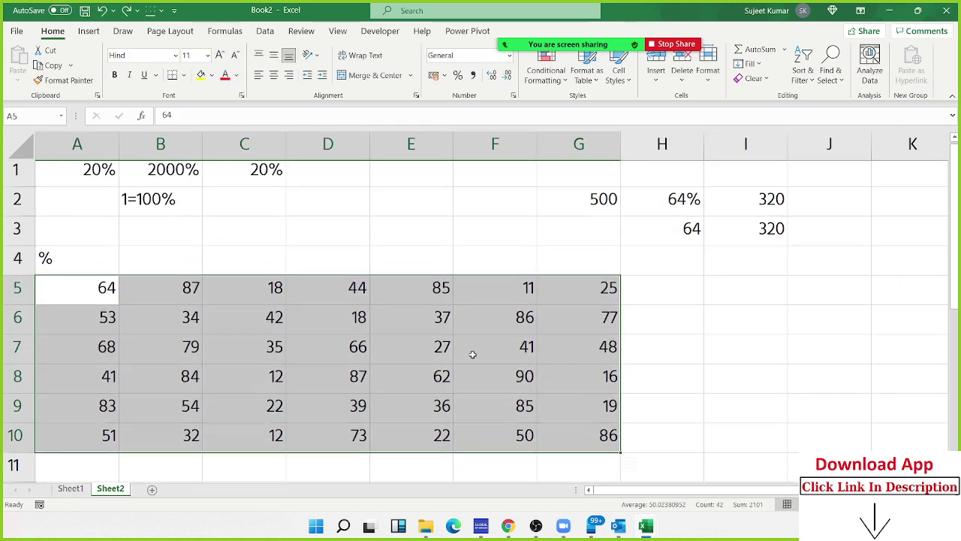
scroll(589, 353, up, 1)
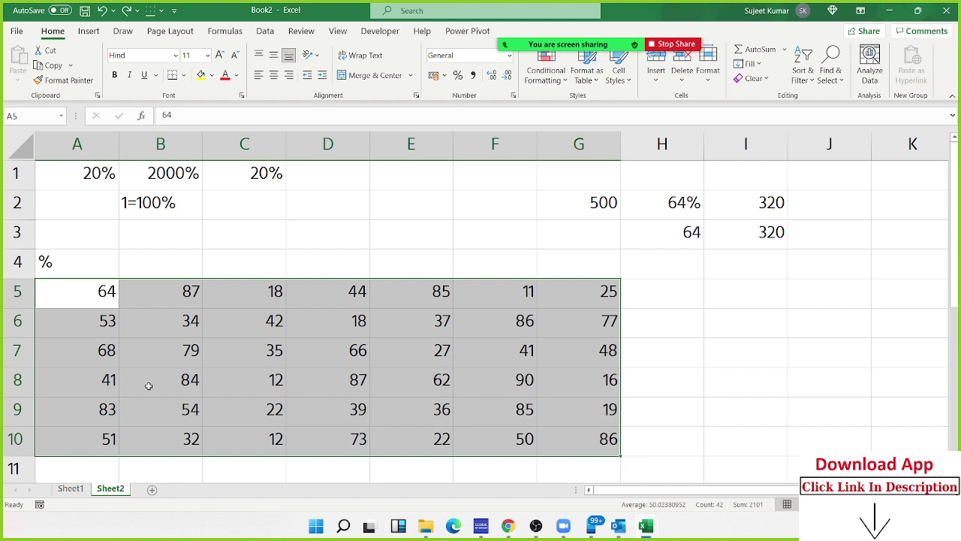
double_click(114, 299)
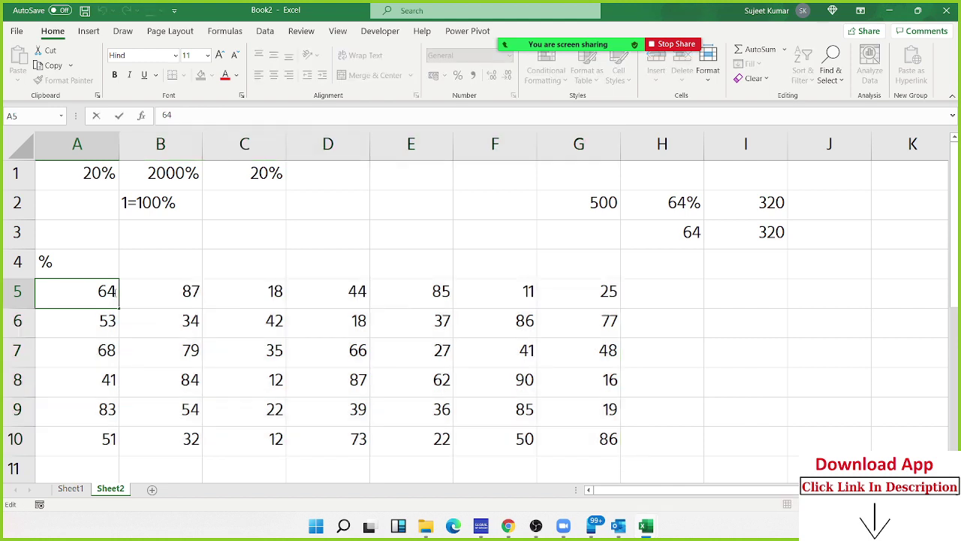
text(%)
key(Return)
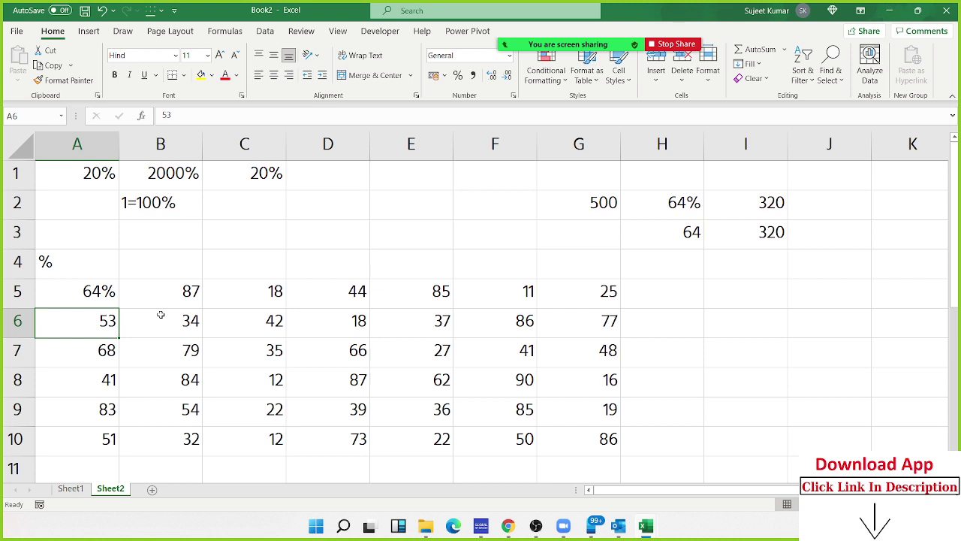
key(ctrl+z)
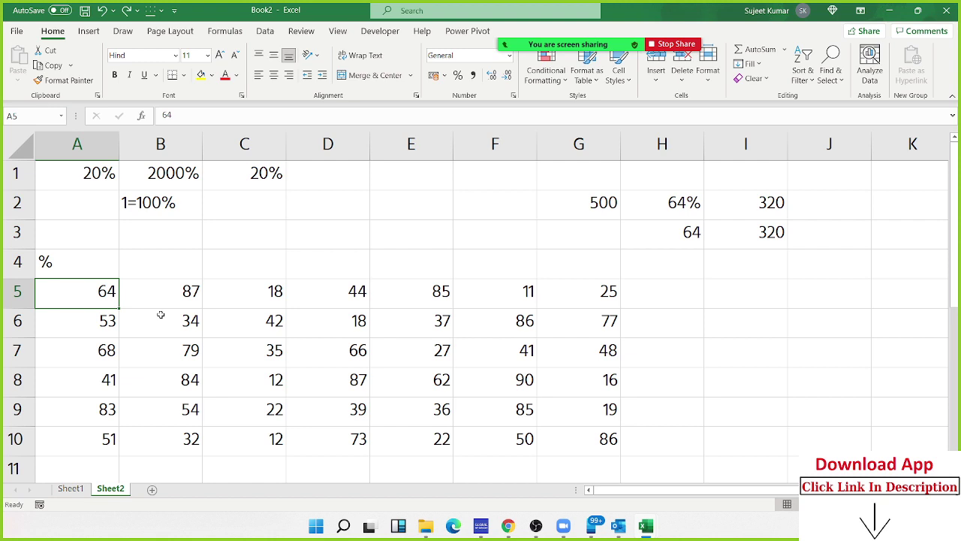
Switch to Sheet1 and select B1:D6
click(89, 479)
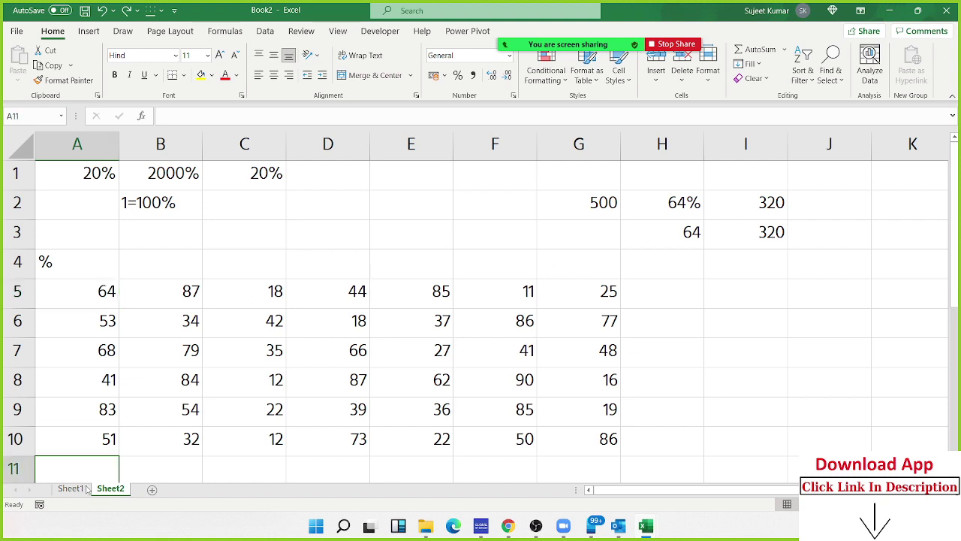
click(83, 489)
drag(346, 335, 150, 176)
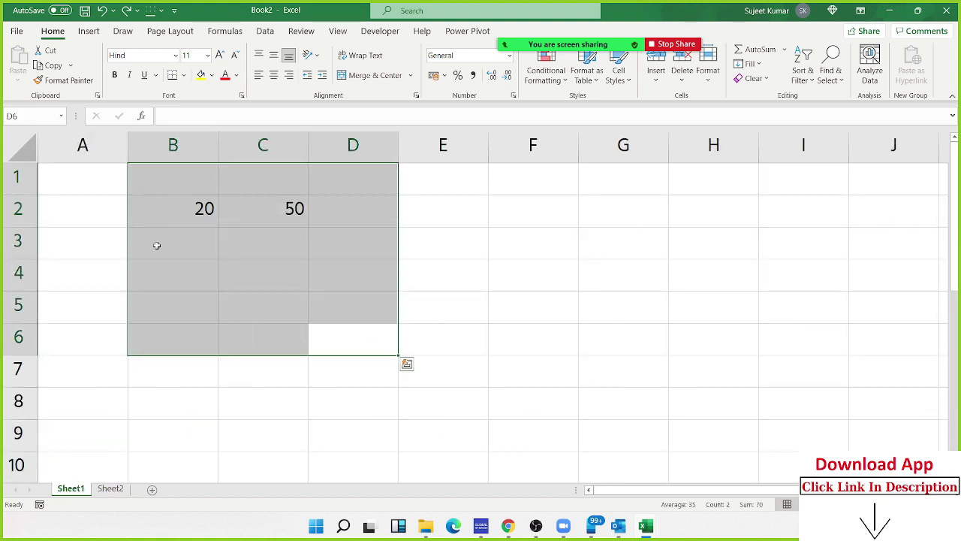
Back on Sheet2, enter 100 in I5 and copy it
click(111, 489)
click(719, 291)
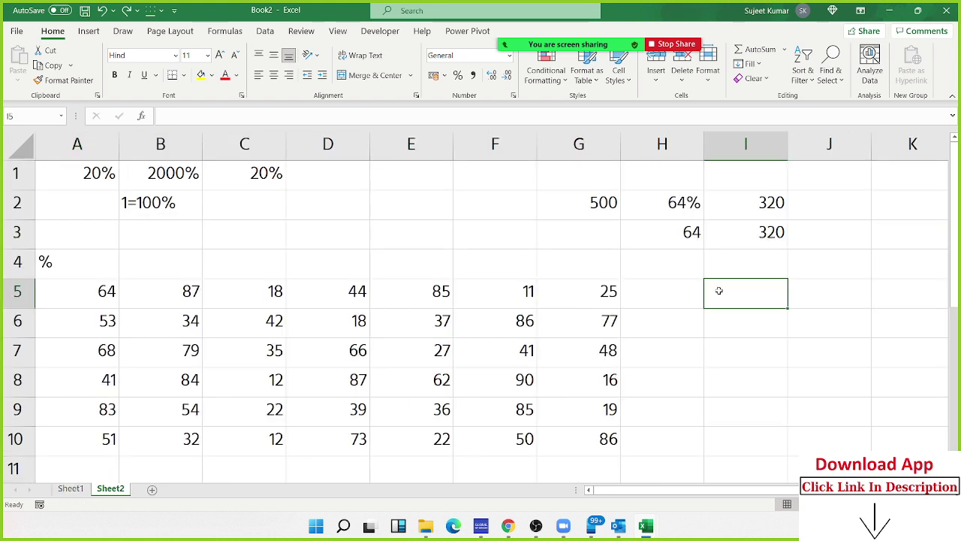
text(100)
key(Return)
click(746, 295)
key(ctrl+c)
Divide the scores A5:G10 by 100 with Paste Special and apply Percent Style
drag(68, 294, 542, 449)
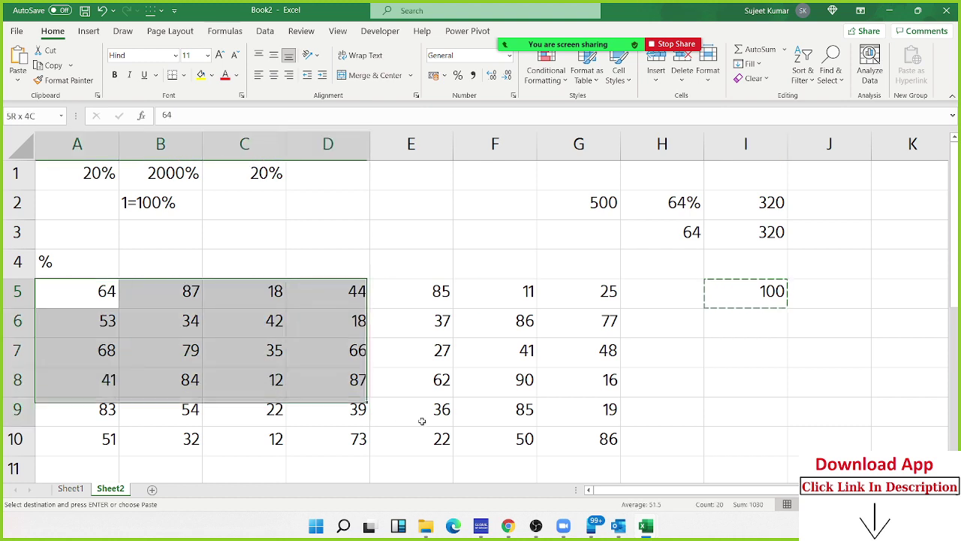
right_click(484, 393)
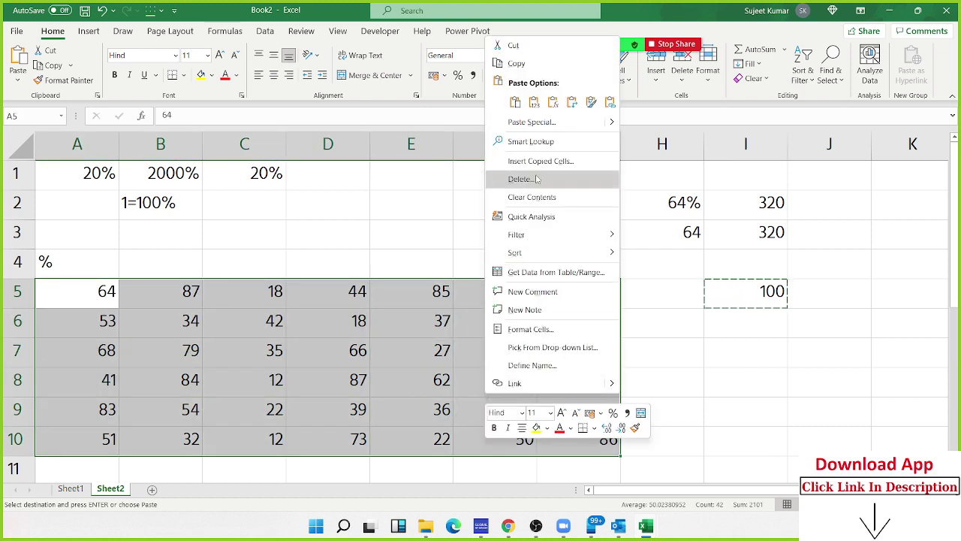
click(556, 125)
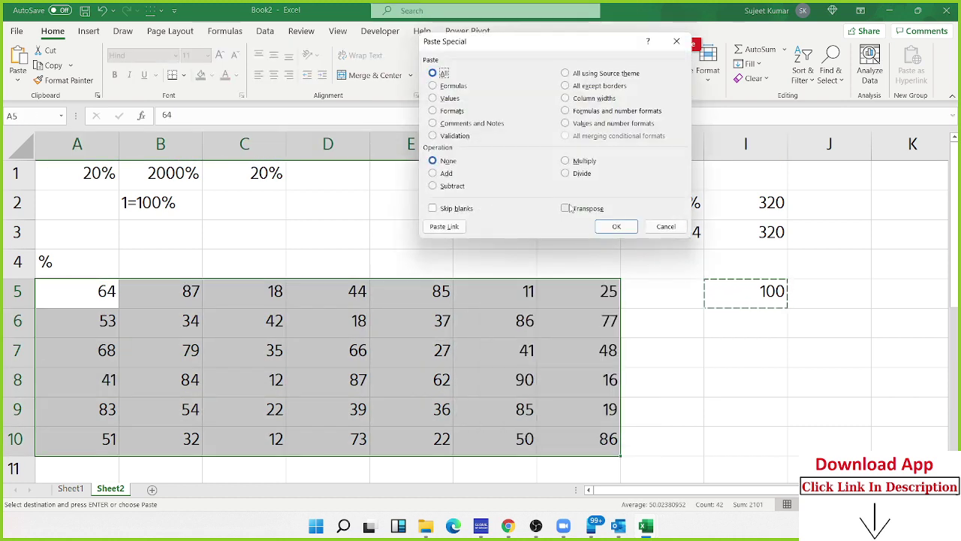
click(565, 174)
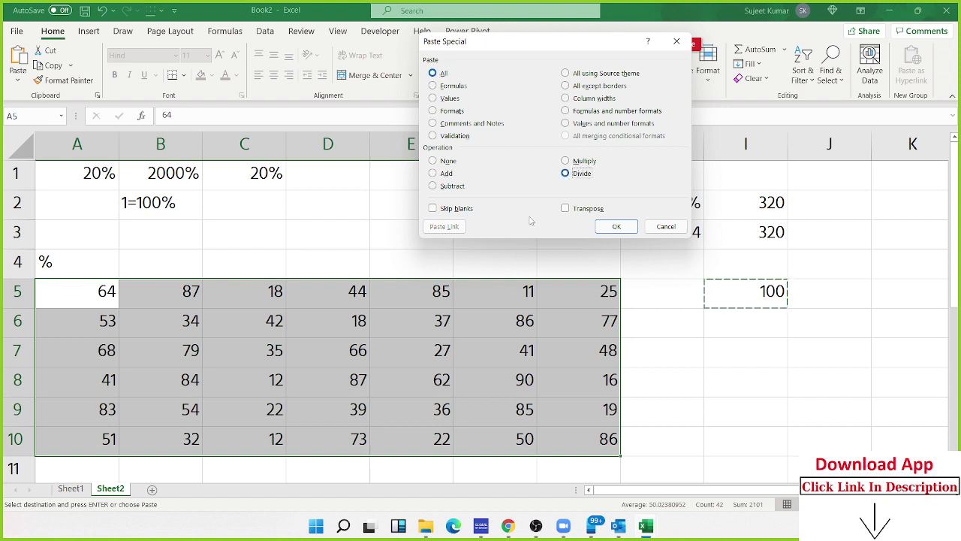
click(615, 226)
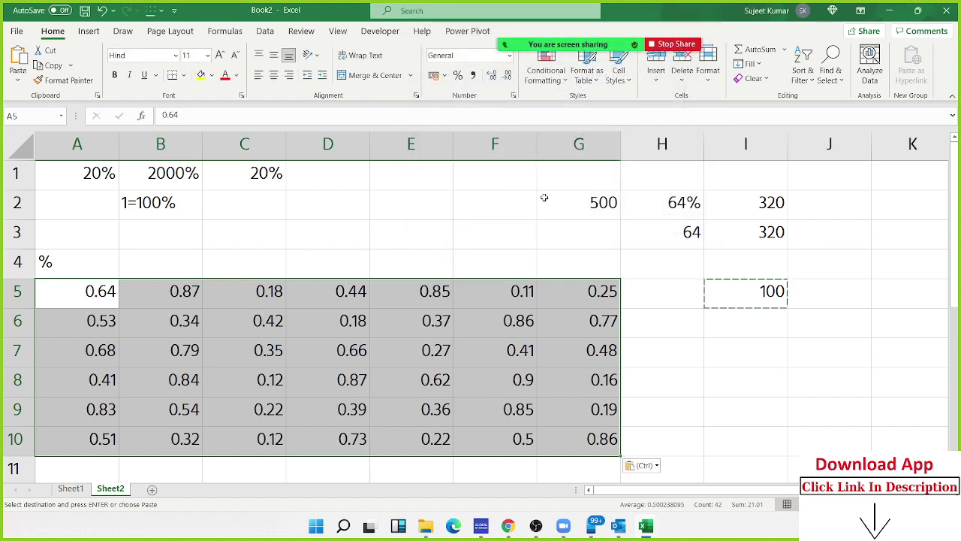
click(457, 76)
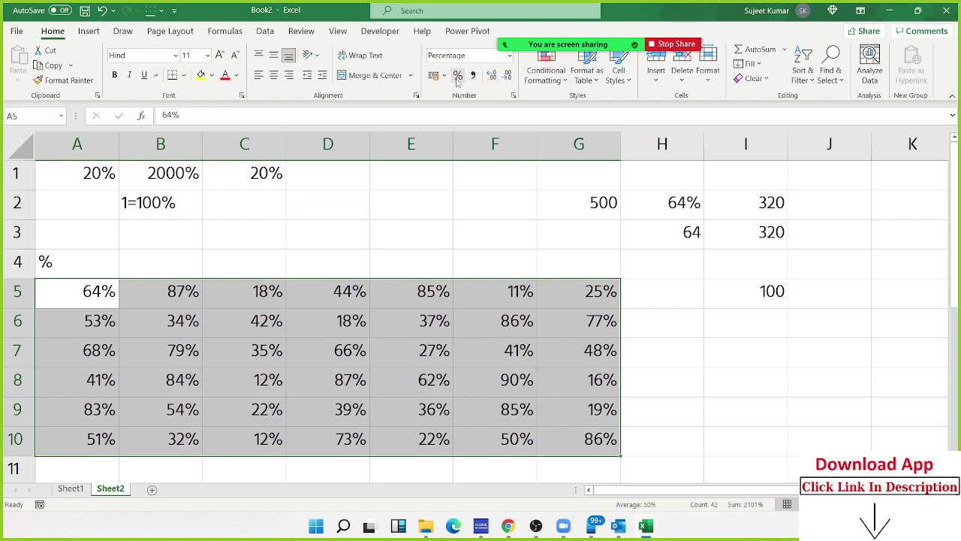
click(359, 246)
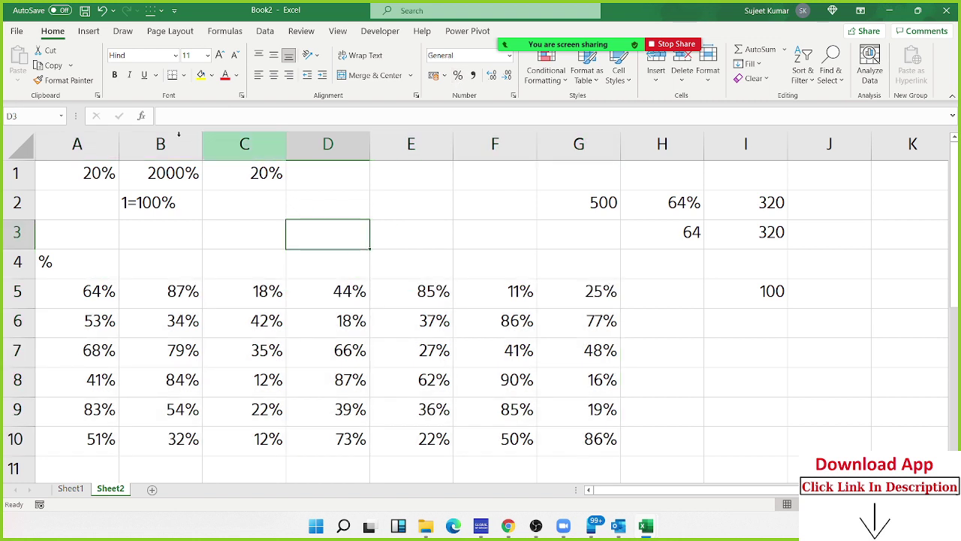
Open the Data workbook from recent files and go to sheet D1
click(15, 32)
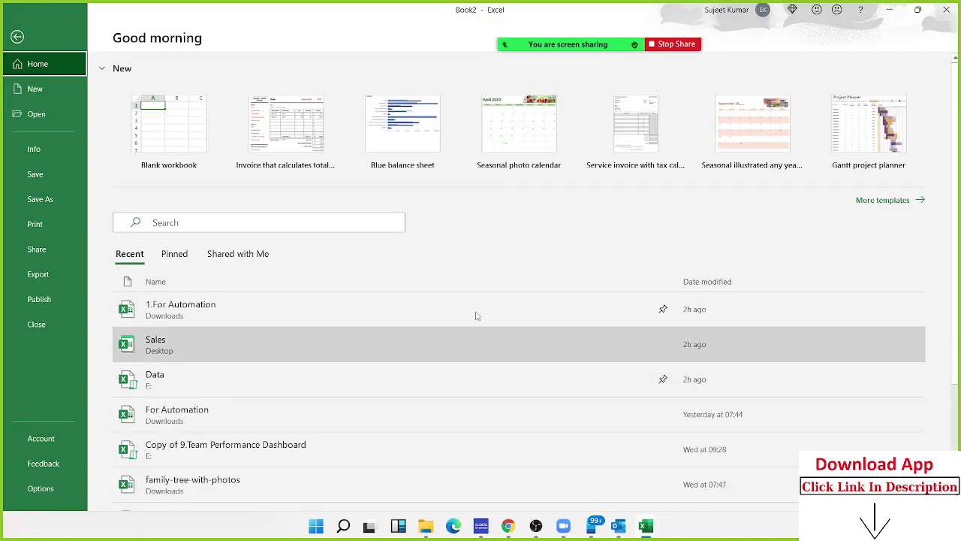
click(450, 383)
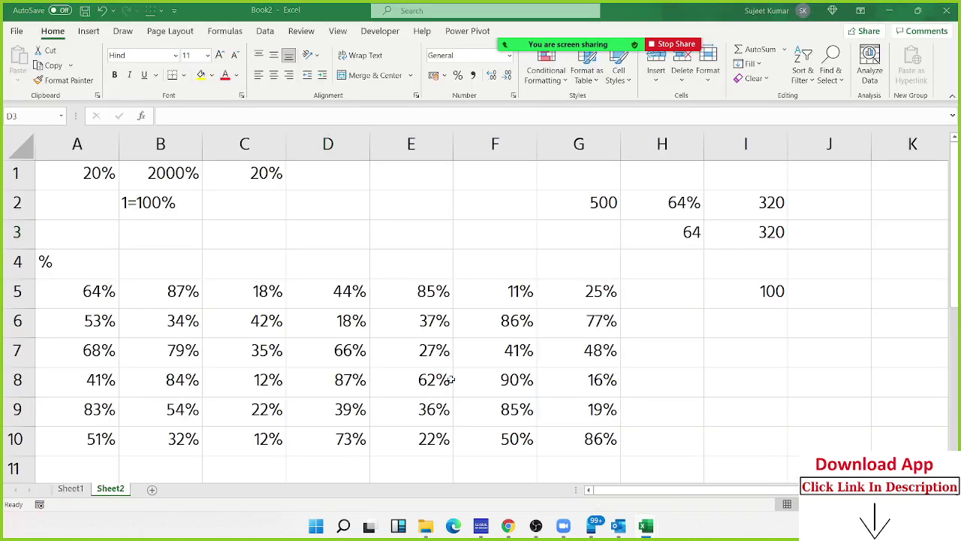
click(64, 488)
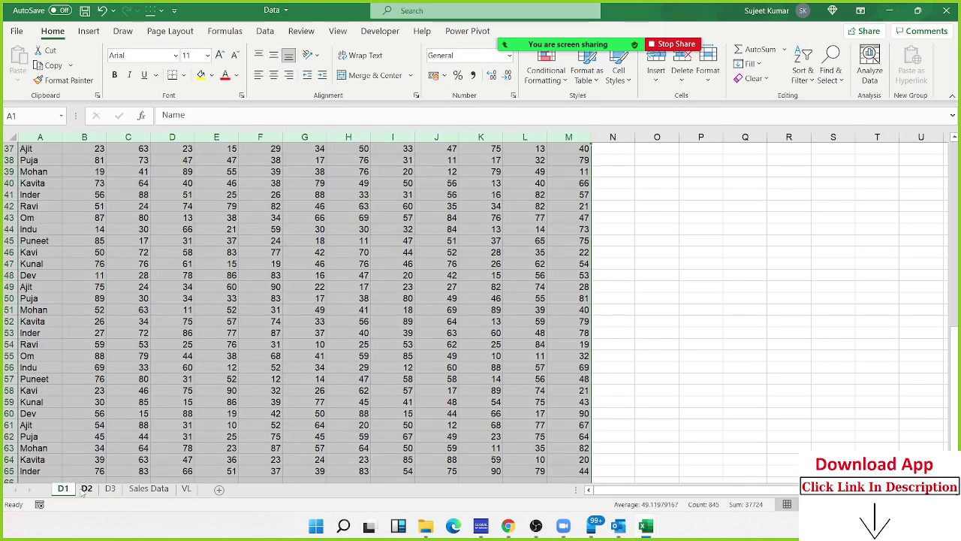
drag(135, 298, 151, 298)
Add a Total header in N1 and an AutoSum of the row's months in N2
key(ctrl+Up)
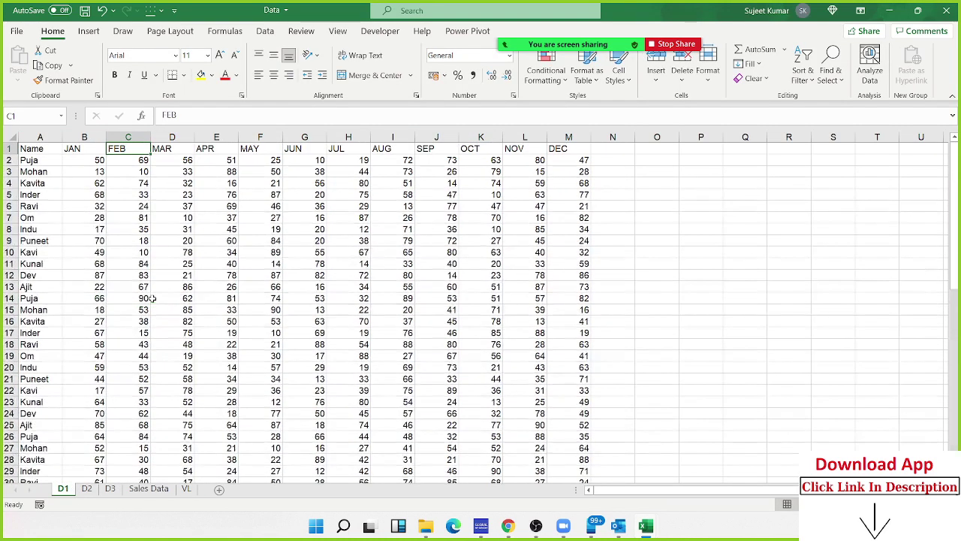
key(Right)
key(ctrl+Right)
key(Right)
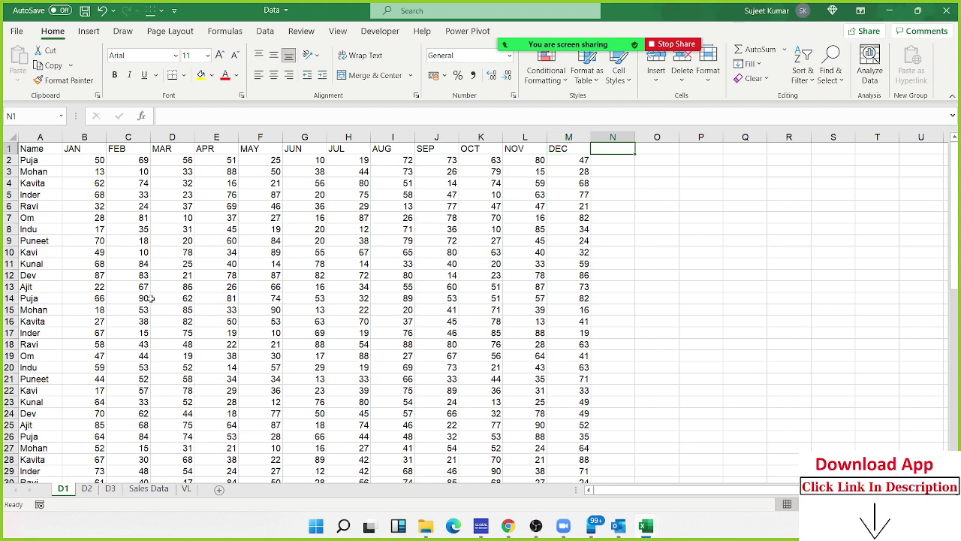
text(Total)
key(Return)
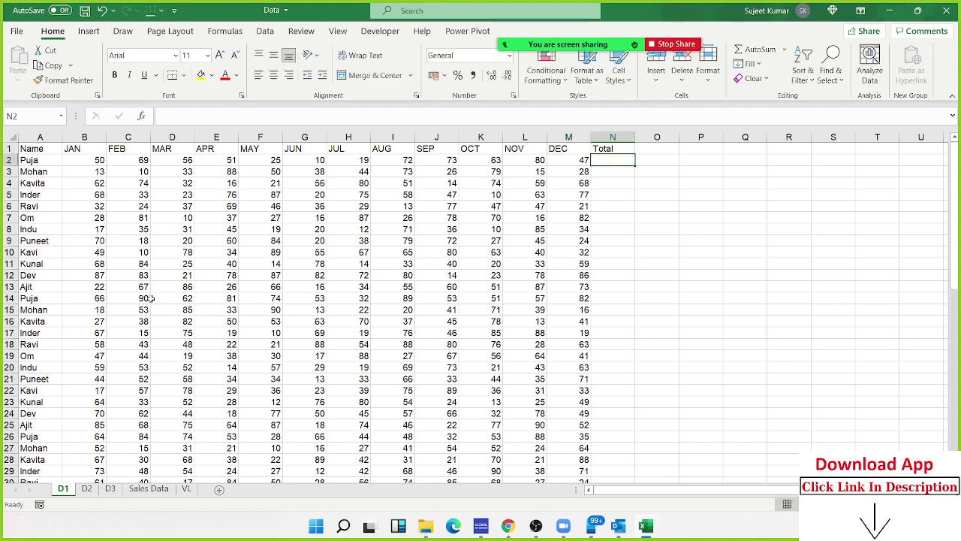
key(alt+equal)
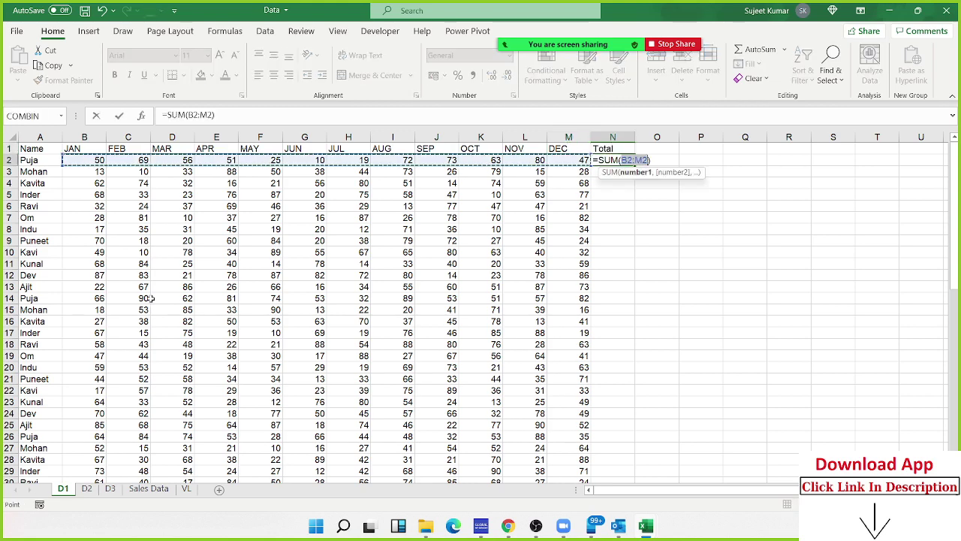
key(Return)
key(Left)
Fill the sum down the Total column and paste it back as values
key(ctrl+Down)
key(Right)
key(ctrl+shift+Up)
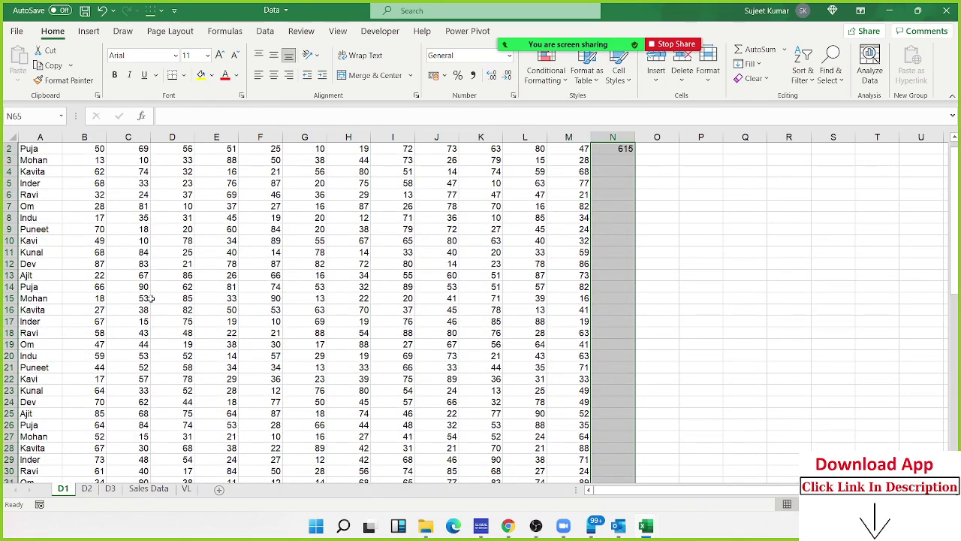
key(ctrl+d)
key(ctrl+c)
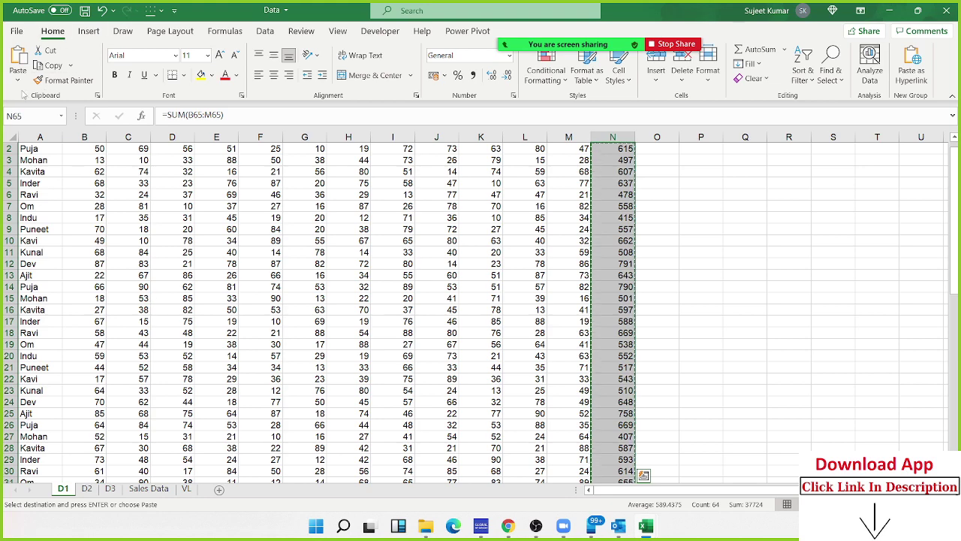
click(18, 82)
click(16, 175)
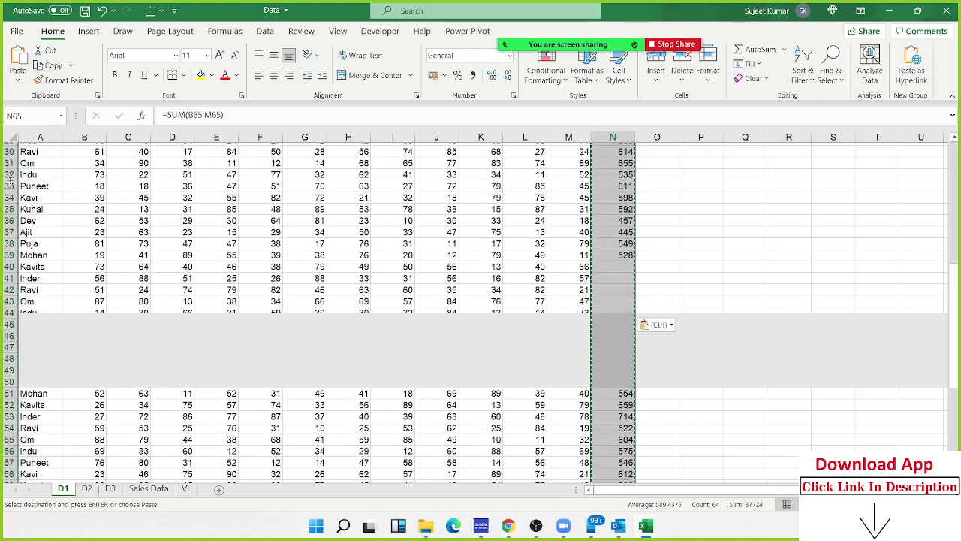
key(Escape)
key(ctrl+Up)
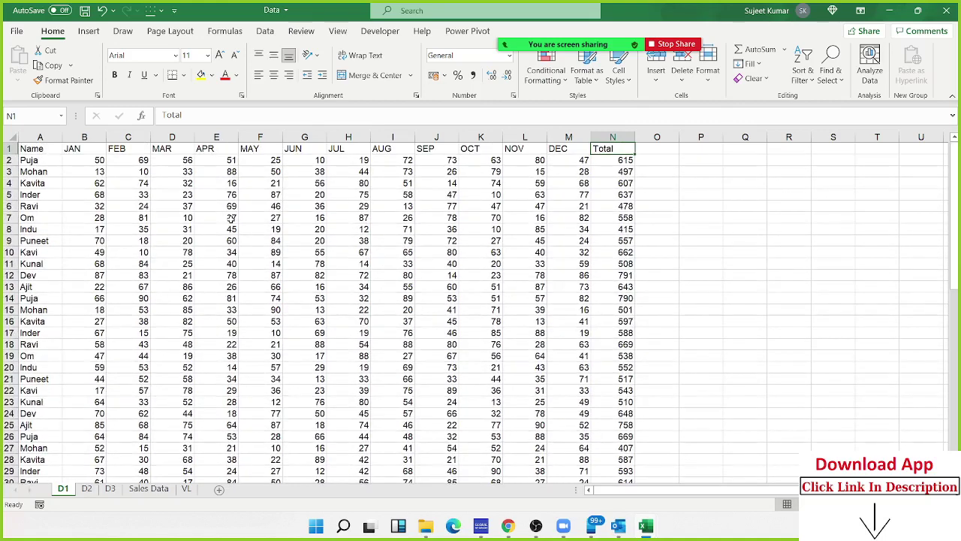
key(Down)
key(Down)
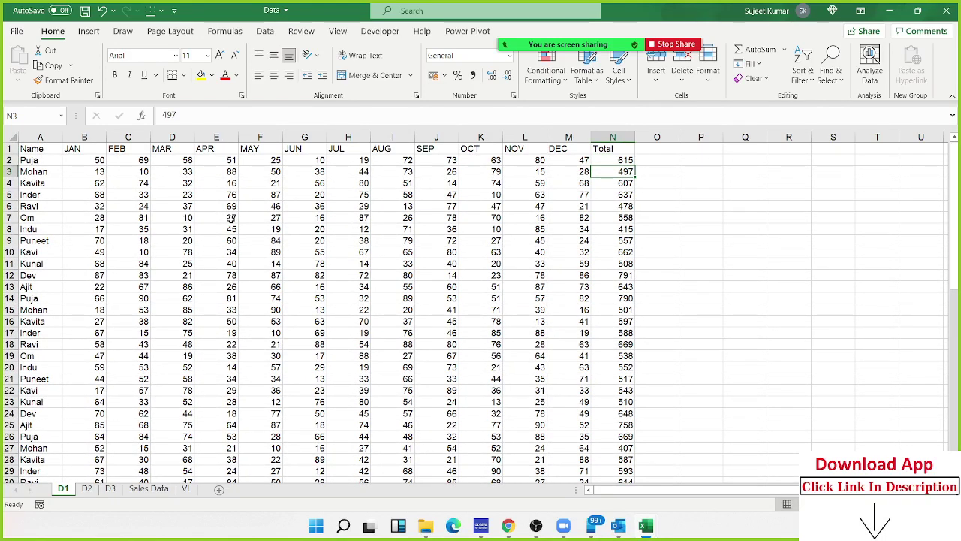
key(Up)
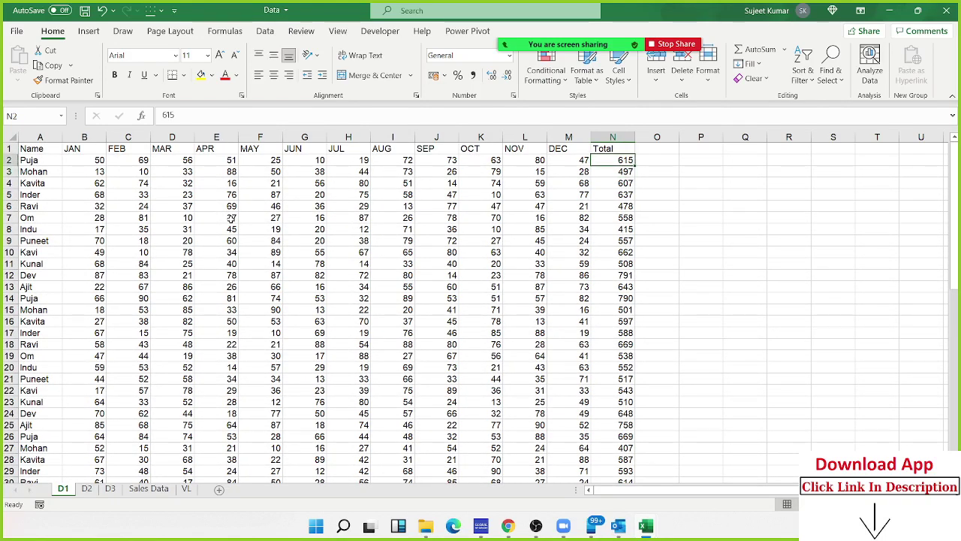
key(Right)
key(Up)
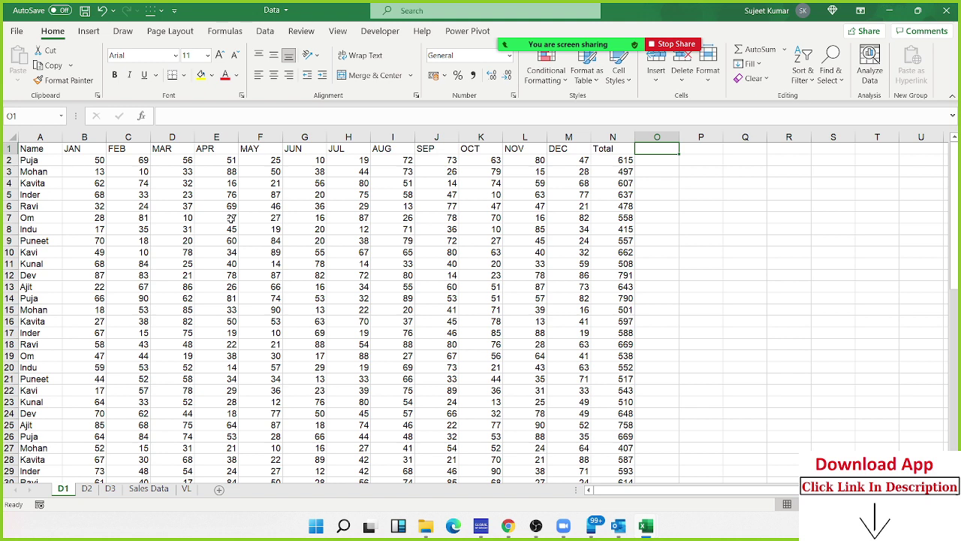
text(SGT)
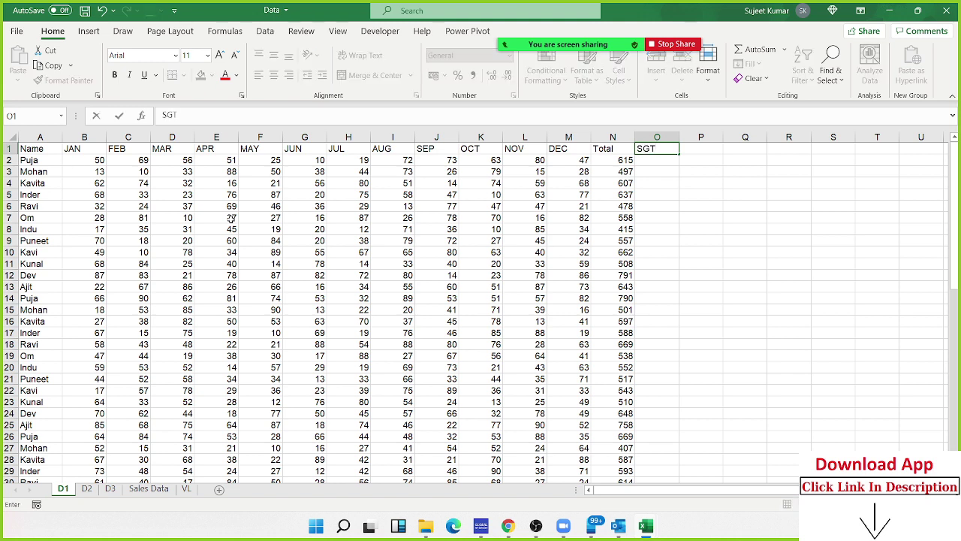
key(Return)
text(=)
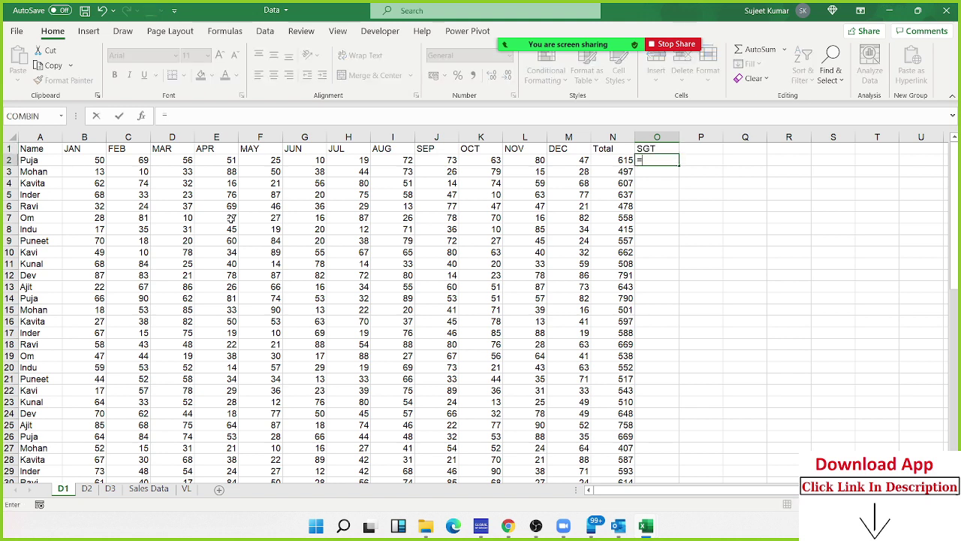
key(Left)
text(*)
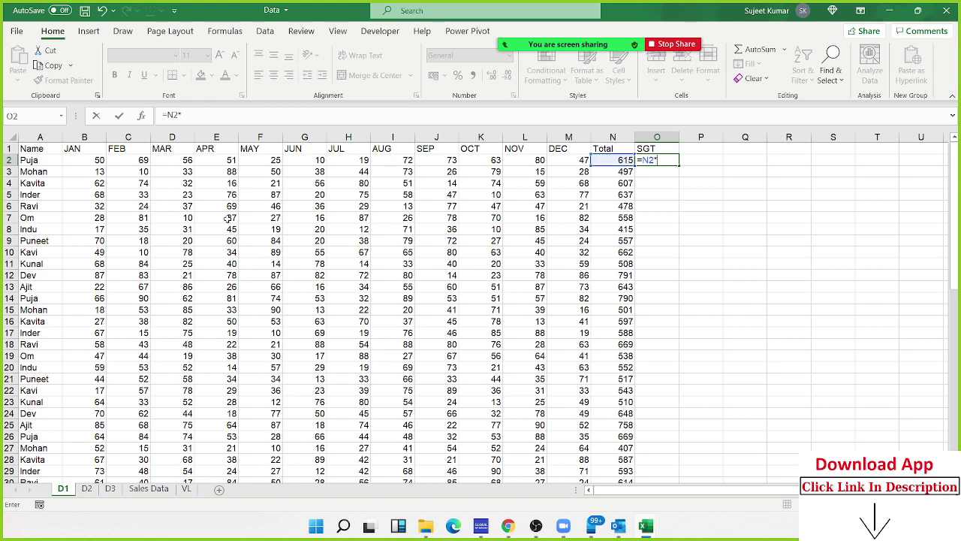
text(%)
key(Return)
key(Return)
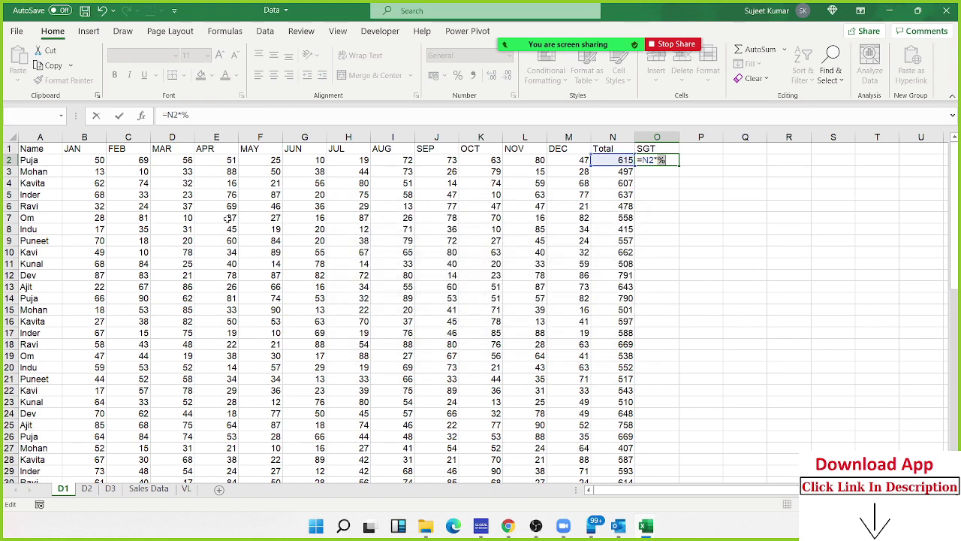
key(Escape)
click(880, 21)
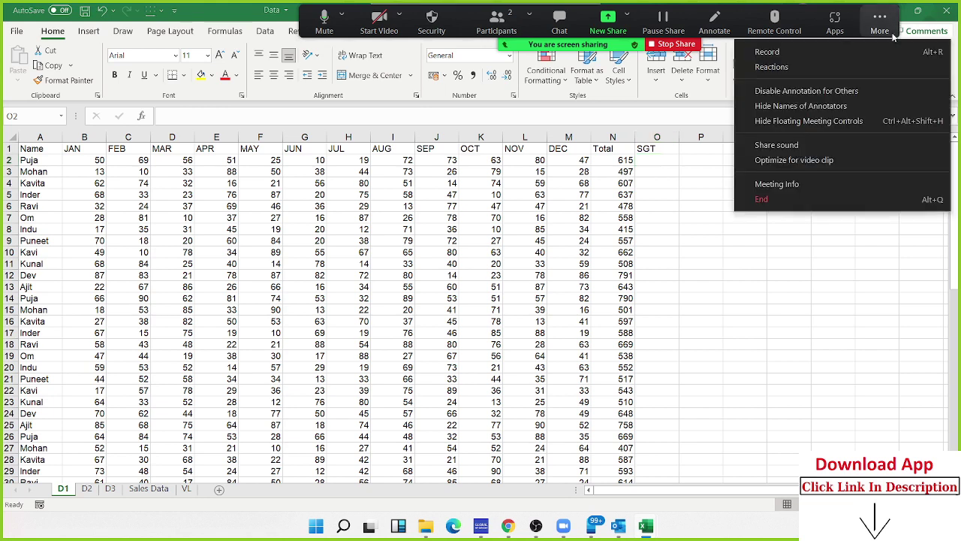
click(855, 51)
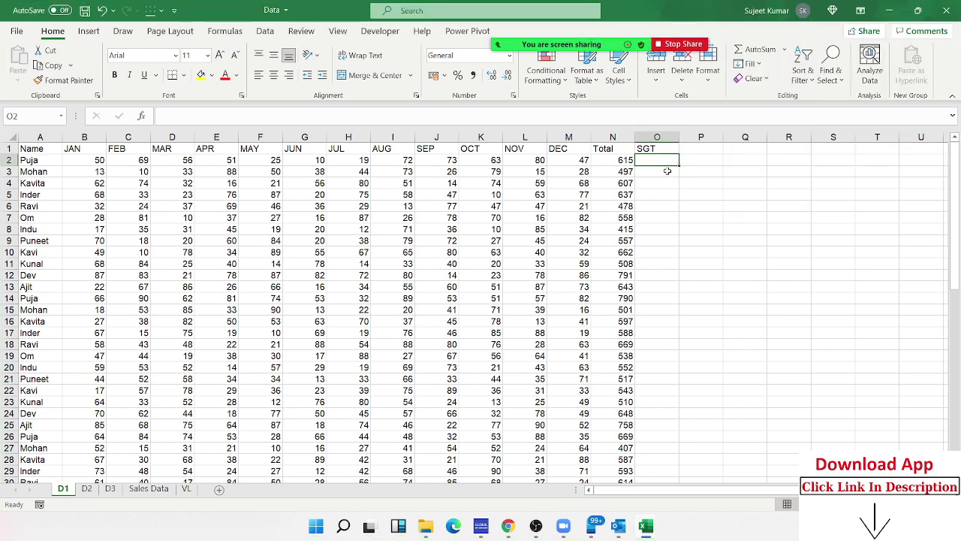
key(Up)
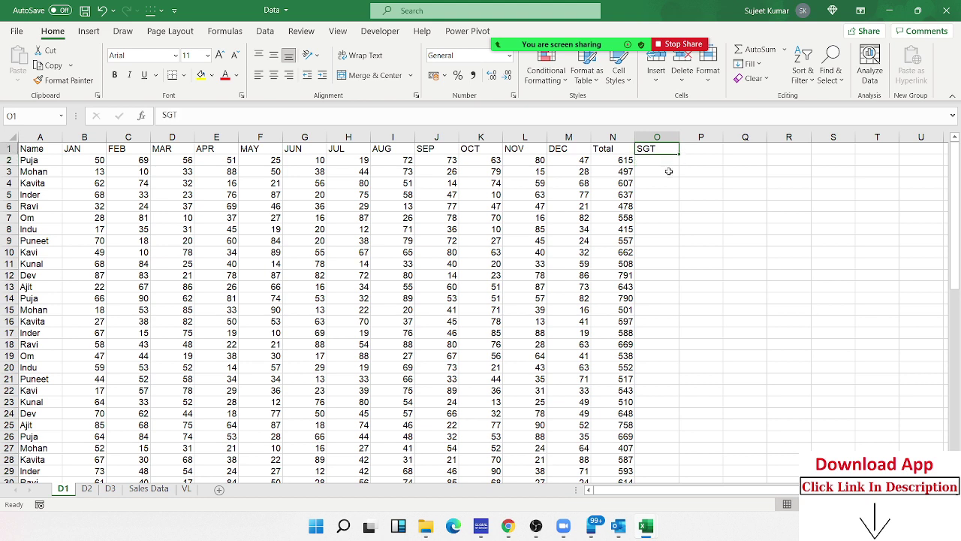
text(GST)
key(Return)
text(=)
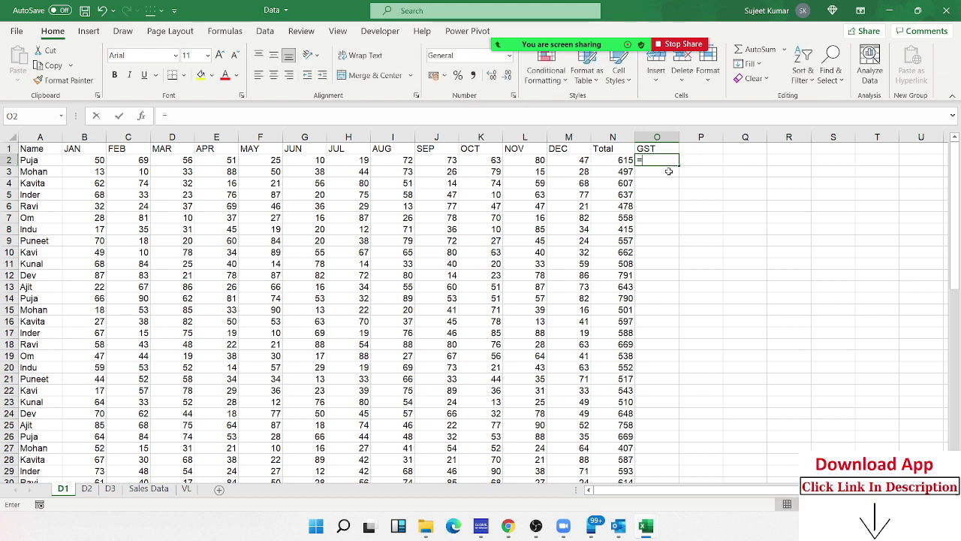
key(Left)
text(*18)
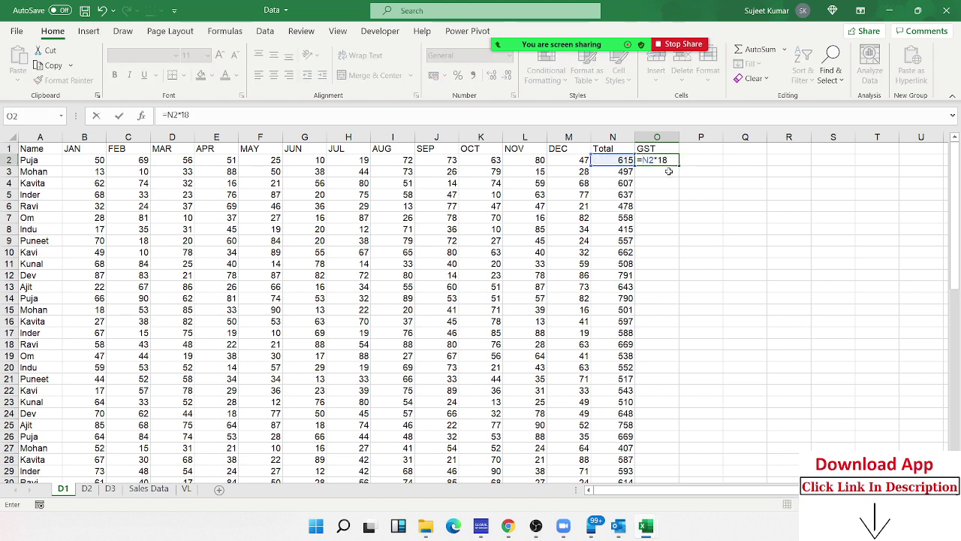
key(Return)
key(Up)
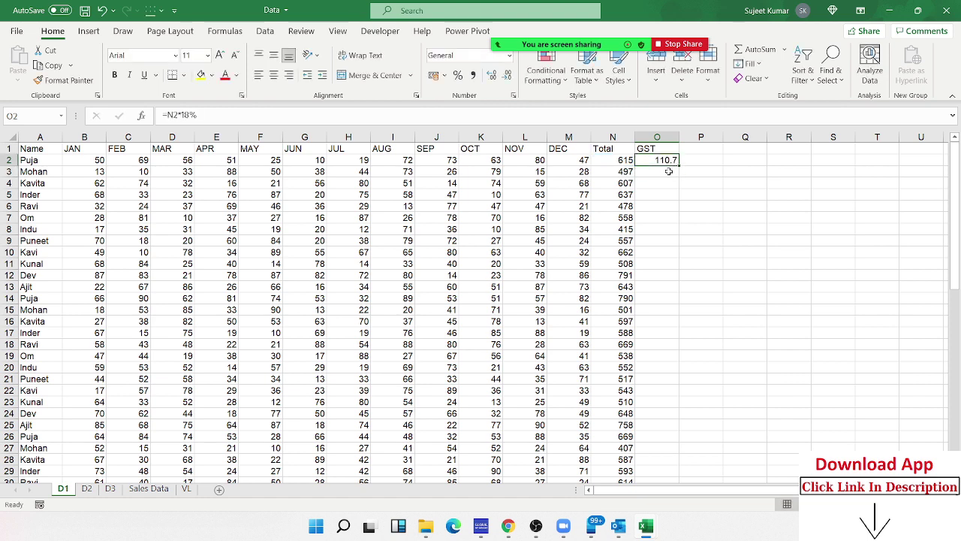
key(Right)
key(Up)
text(Total)
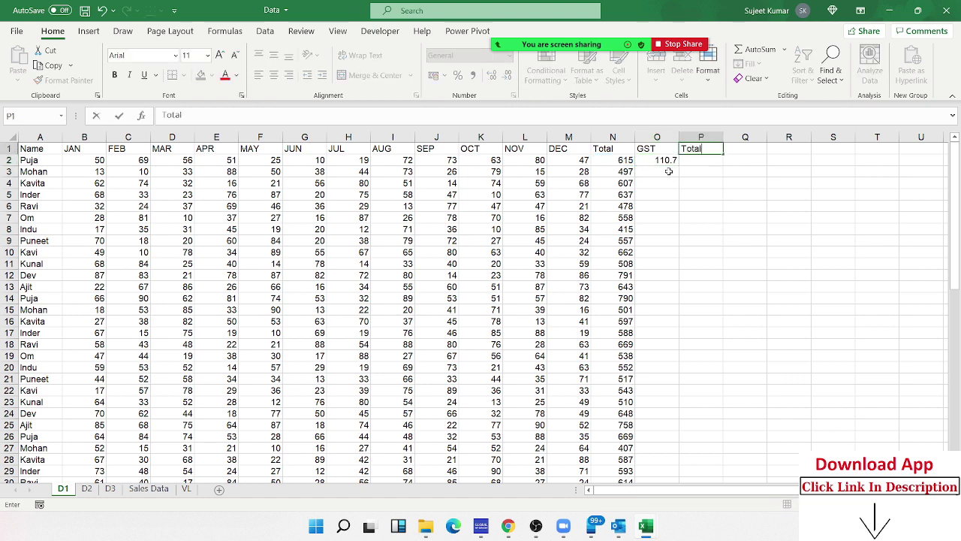
key(Return)
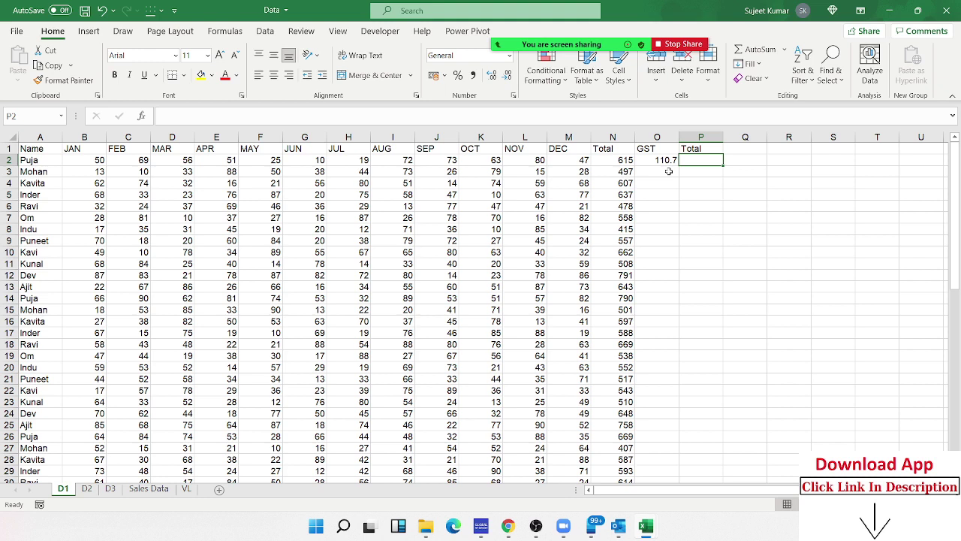
text(=)
key(Left)
key(Left)
text(+)
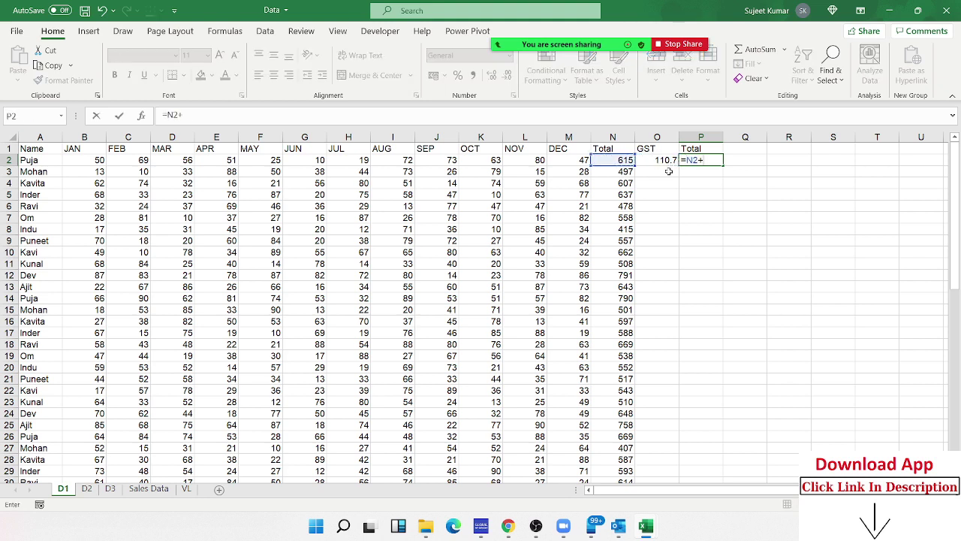
key(Left)
key(Return)
key(Up)
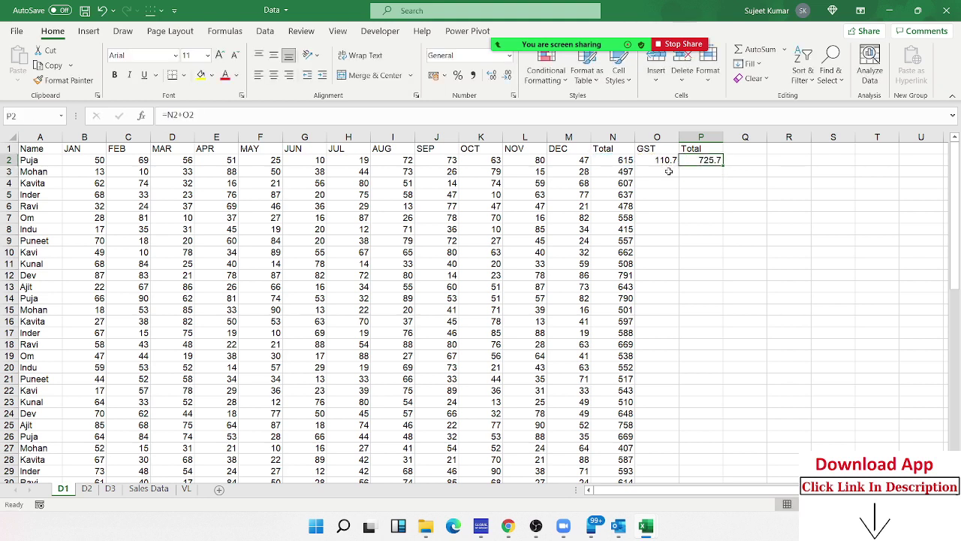
key(Left)
key(ctrl+space)
key(shift+Right)
Clear the trial columns and insert a GST row under Puja computing =N2*18%
key(Delete)
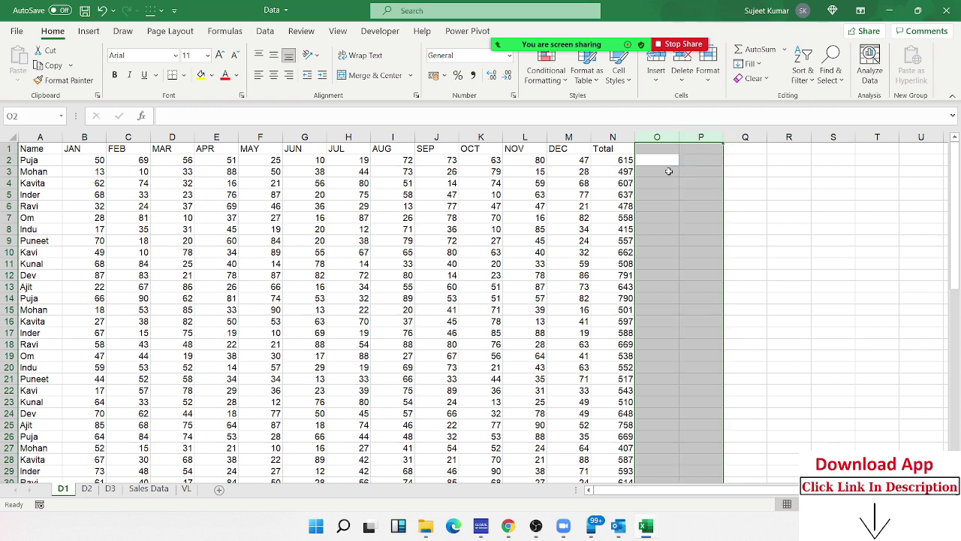
key(Left)
key(Down)
key(shift+space)
key(ctrl+shift+plus)
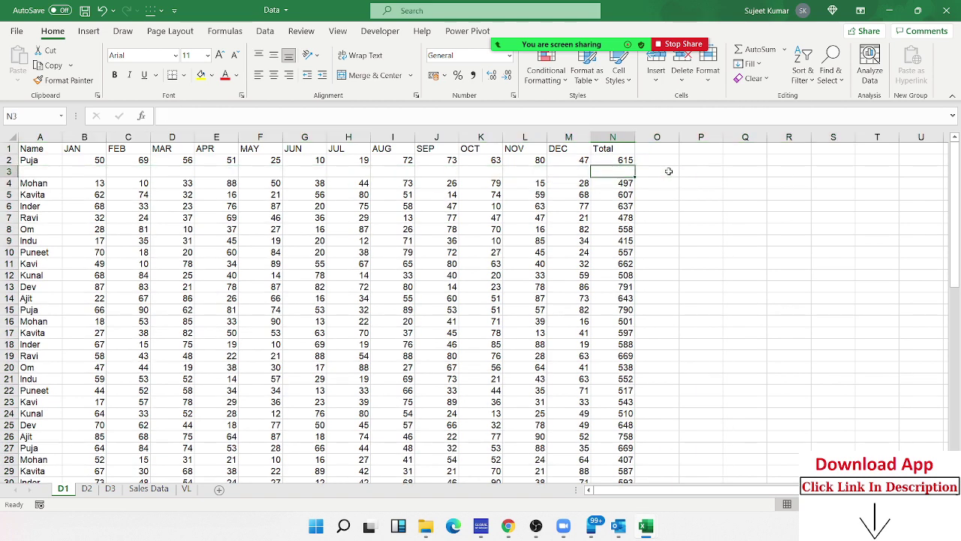
key(Left)
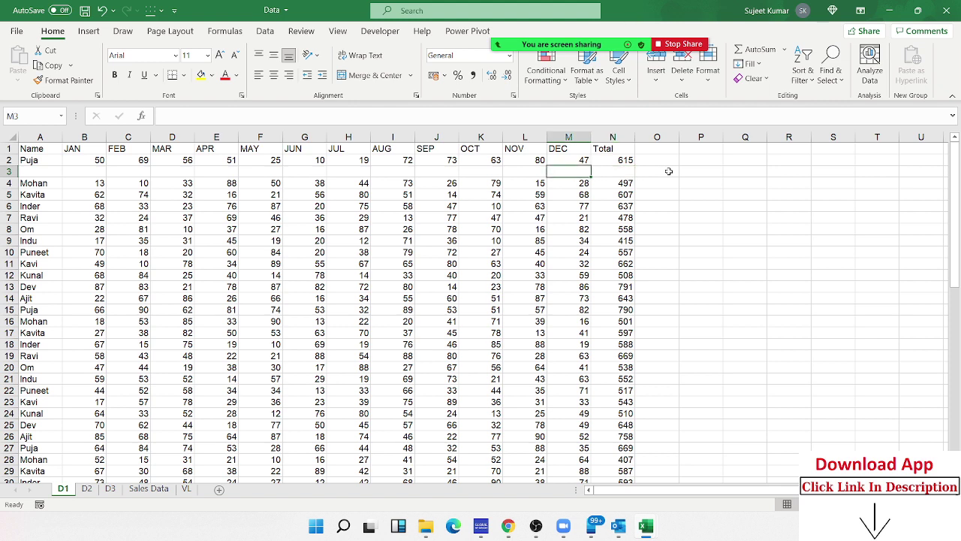
text(GST)
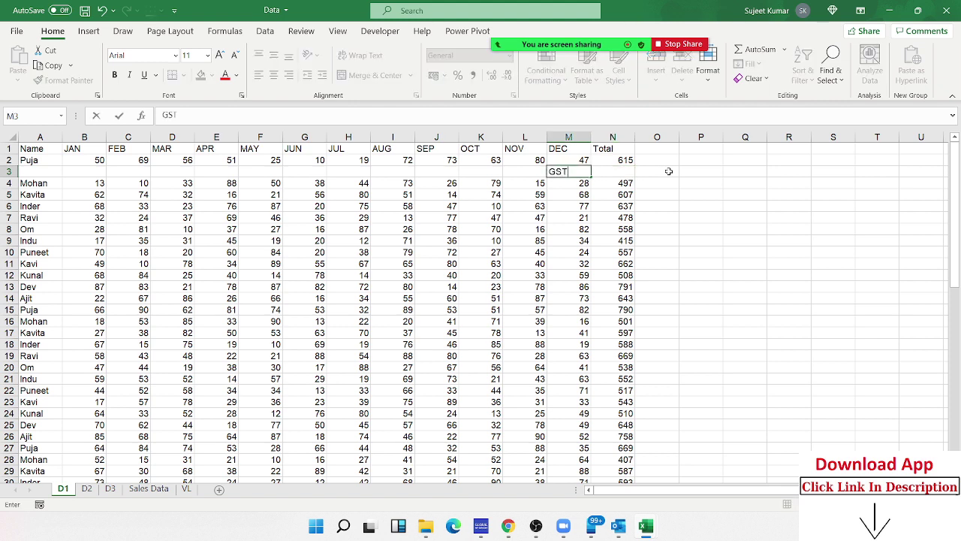
key(Tab)
text(=)
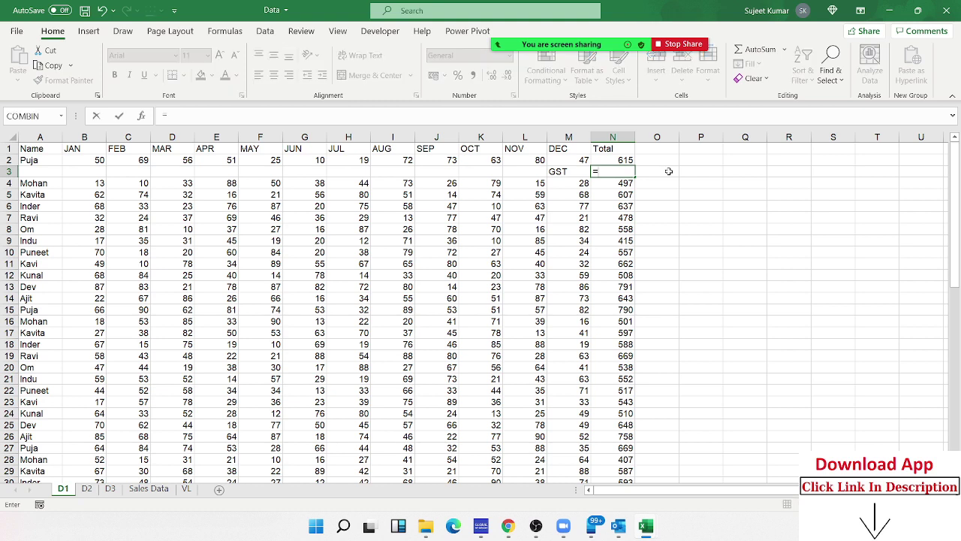
key(Up)
text(*18)
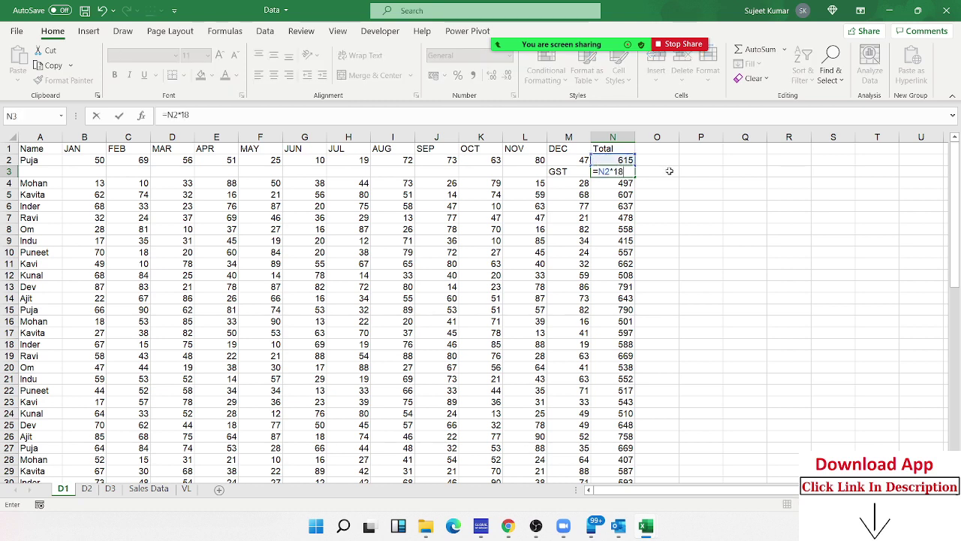
text(%)
key(Return)
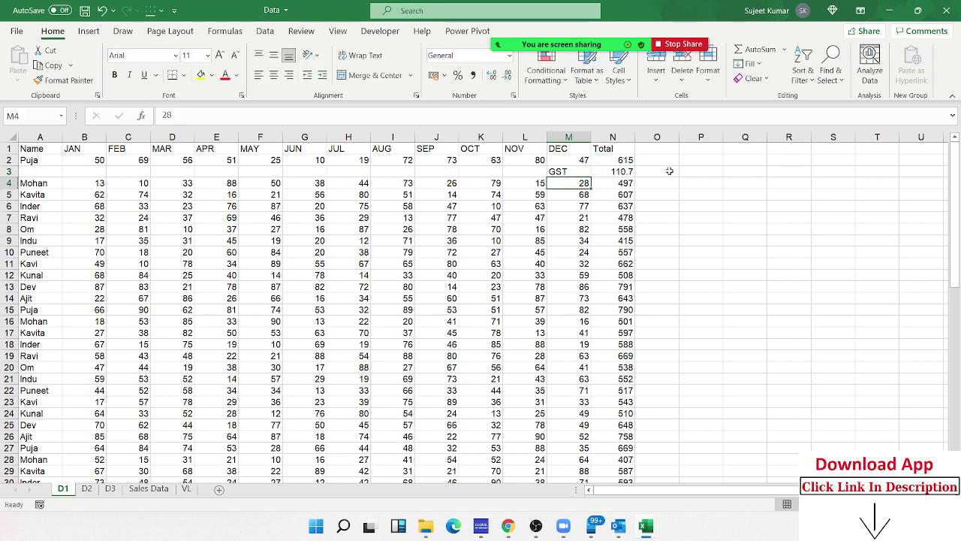
Insert a Total row below with label Total and =N2+N3, giving 725.7
key(shift+space)
key(ctrl+shift+plus)
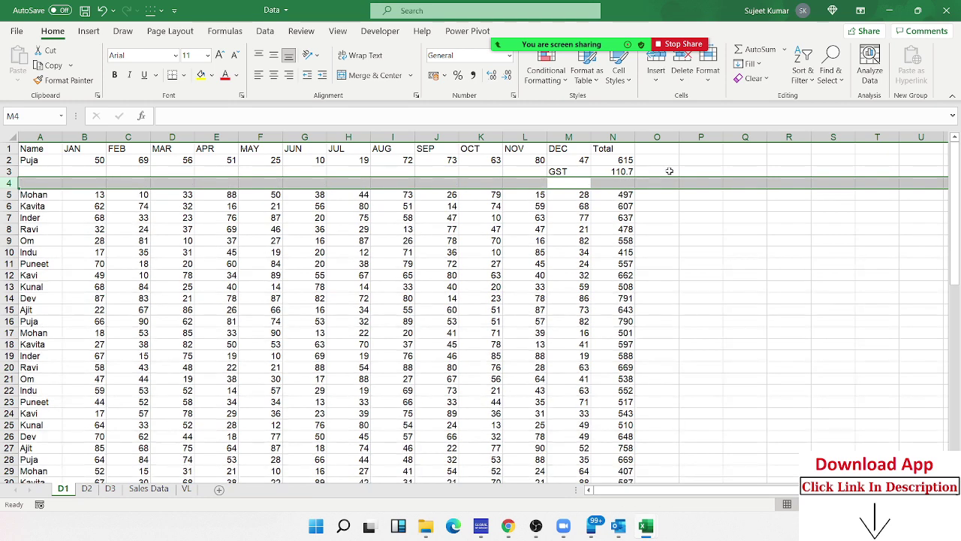
key(shift+BackSpace)
text(Tota)
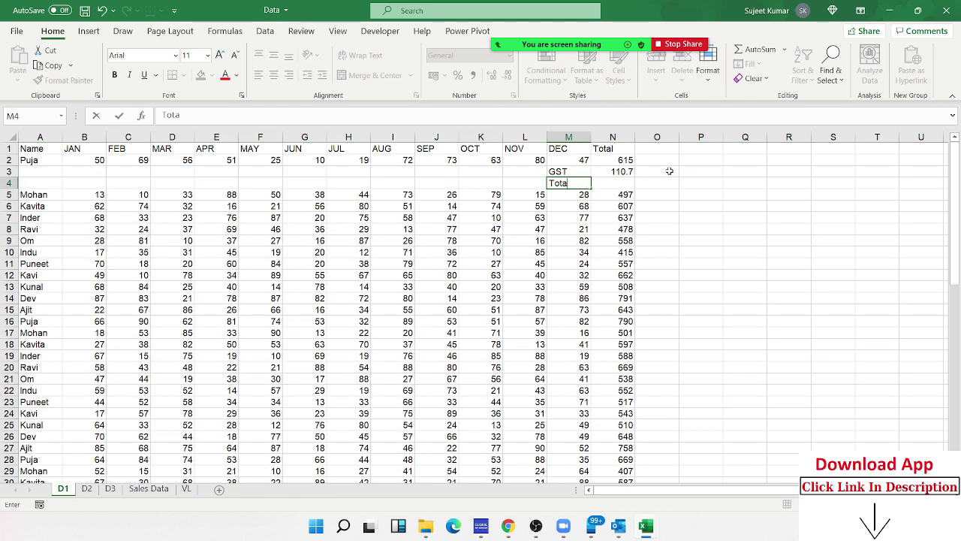
text(l)
key(Tab)
text(=)
key(Up)
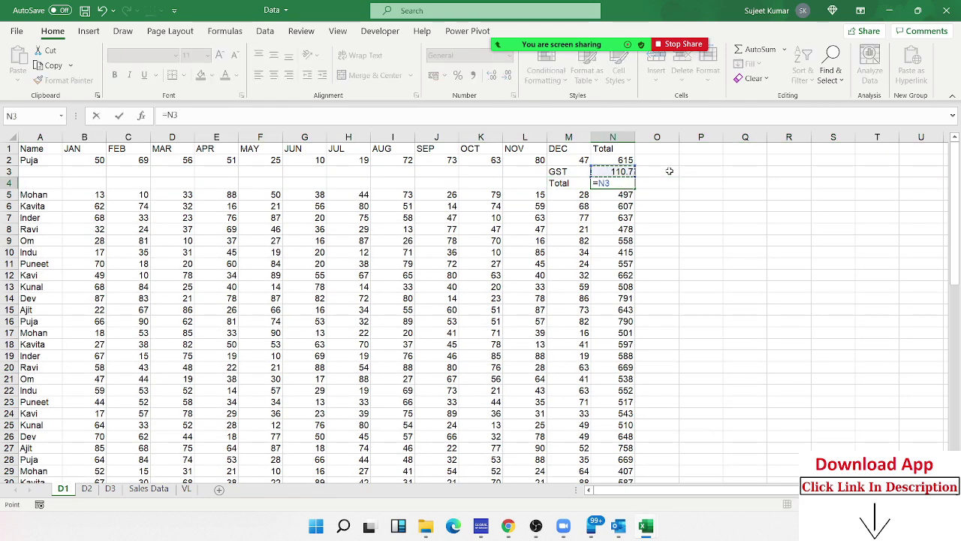
key(Up)
text(+)
key(Down)
key(Return)
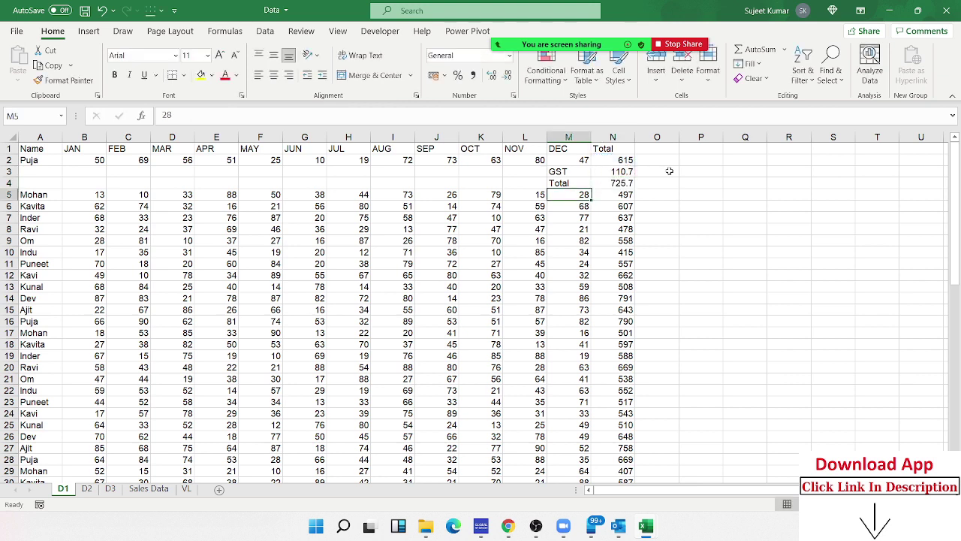
key(Left)
key(Up)
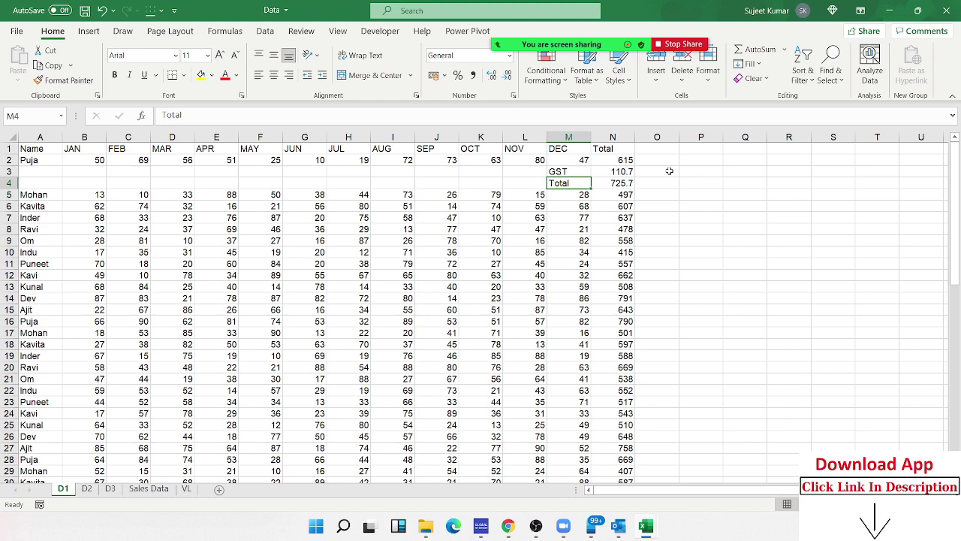
Insert two blank rows above Kavita, then delete them again
key(Down)
key(Down)
key(shift+space)
key(ctrl+shift+plus)
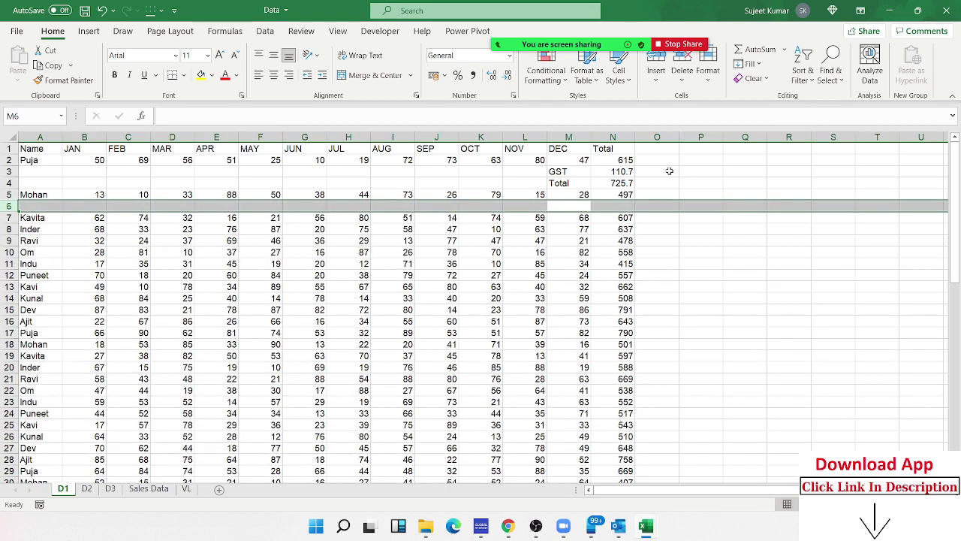
key(ctrl+shift+plus)
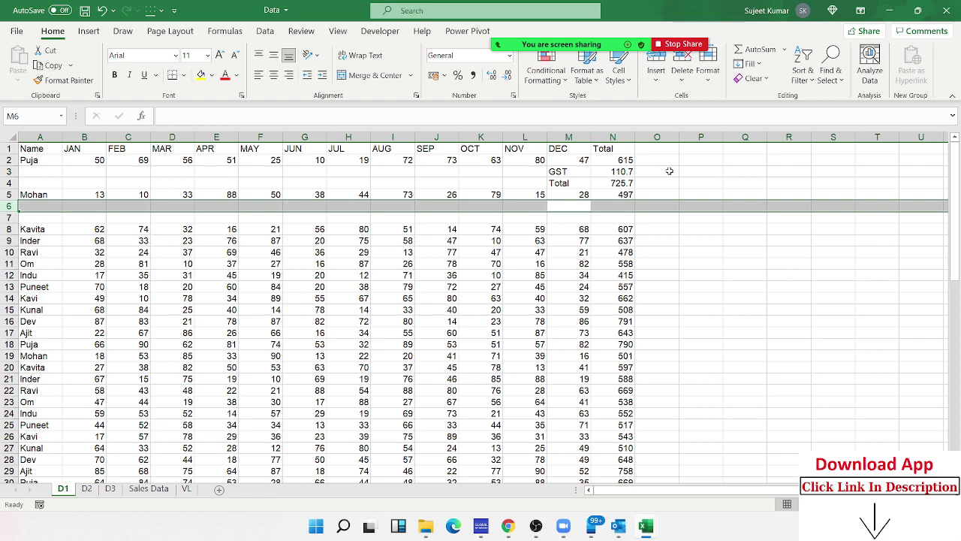
key(ctrl+minus)
key(ctrl+minus)
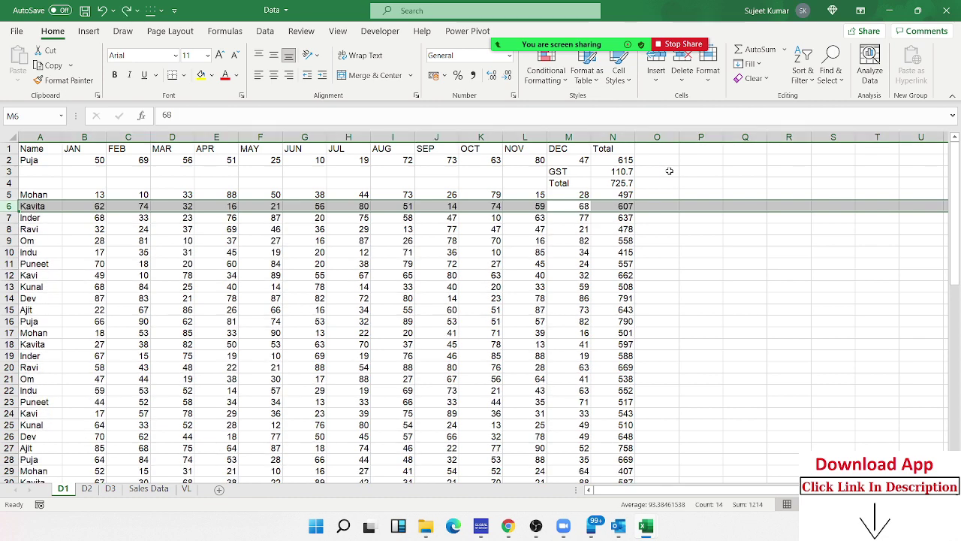
Undo the Total and GST rows under Puja and check the data's last and first rows
key(ctrl+z)
key(ctrl+z)
key(ctrl+z)
key(ctrl+z)
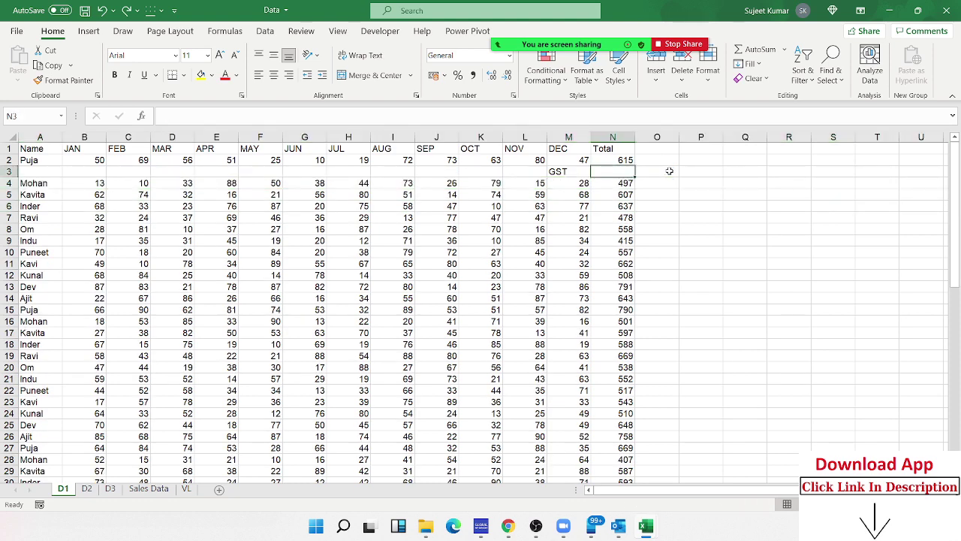
key(ctrl+z)
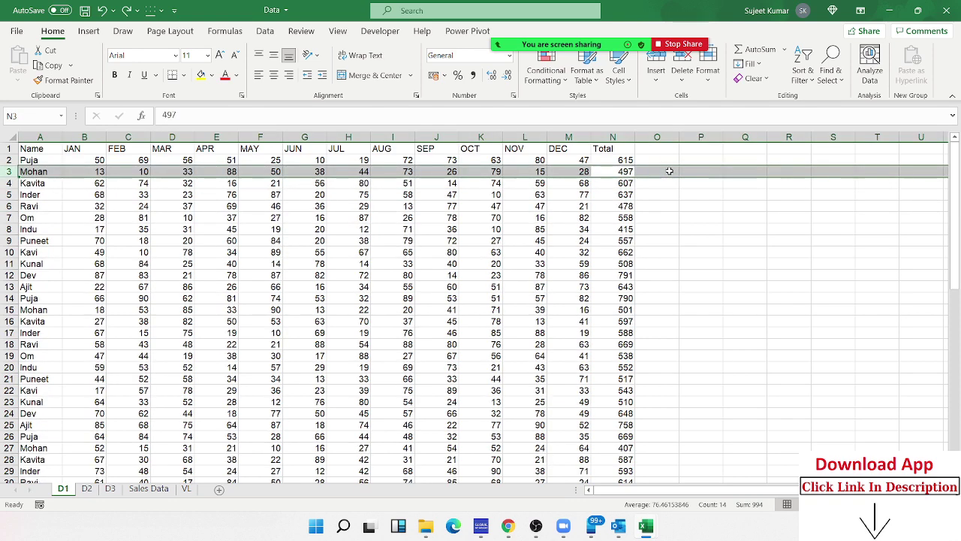
key(ctrl+z)
key(ctrl+Down)
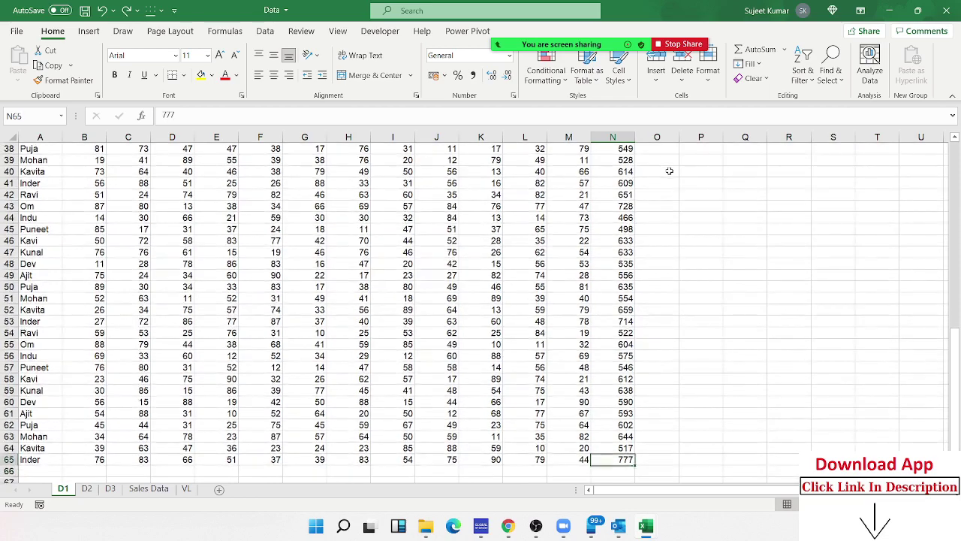
key(ctrl+Up)
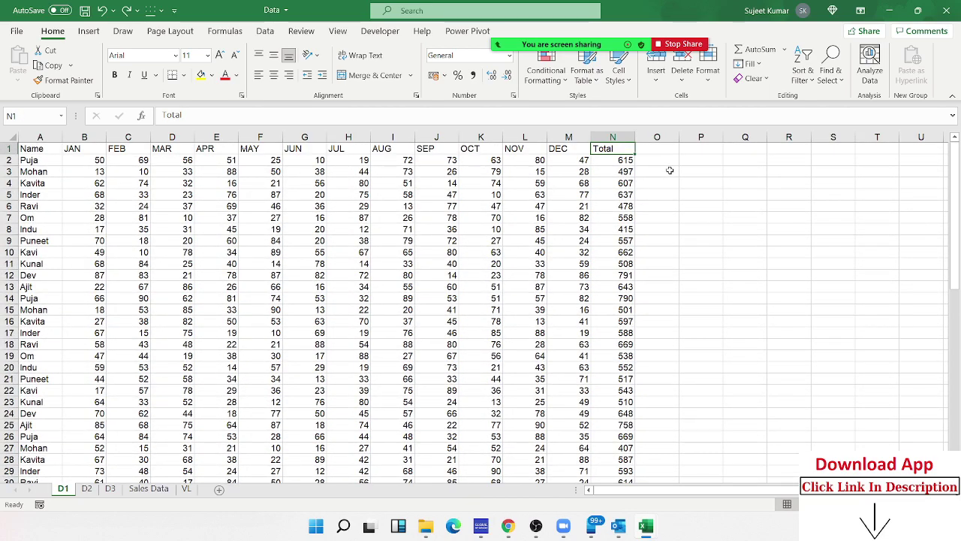
Add an Sr heading in O1 and fill serial numbers 1 to 64 down the column
key(Right)
text(S)
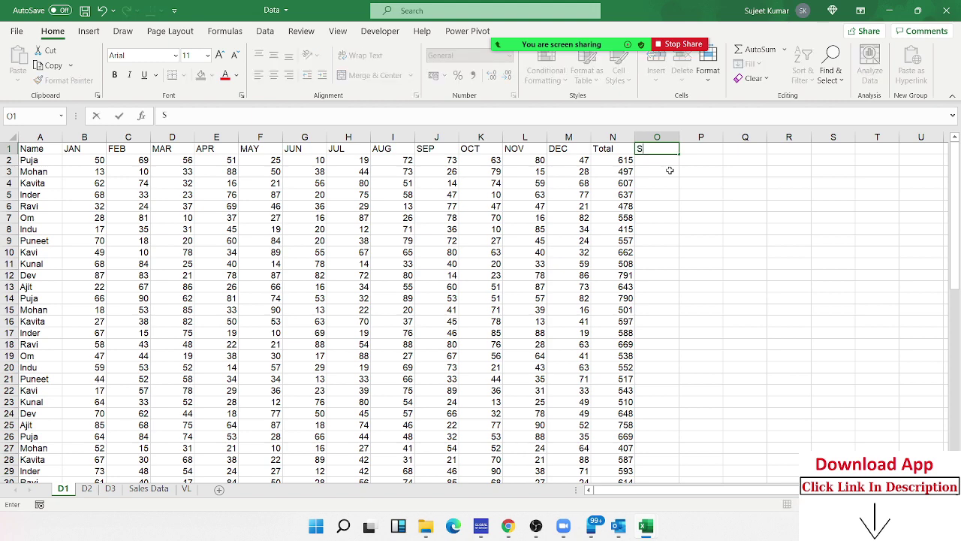
key(Return)
text(1)
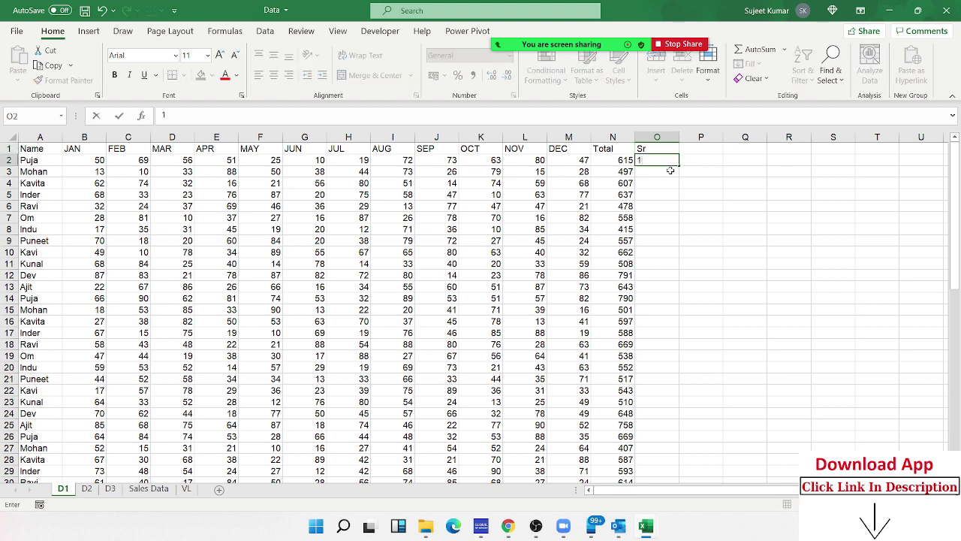
key(Return)
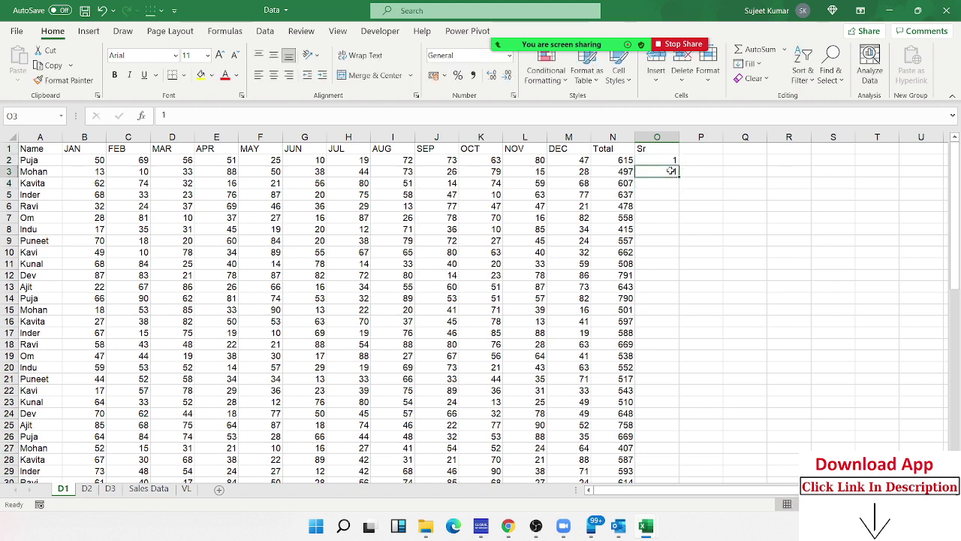
text(2)
click(664, 161)
drag(679, 166, 672, 173)
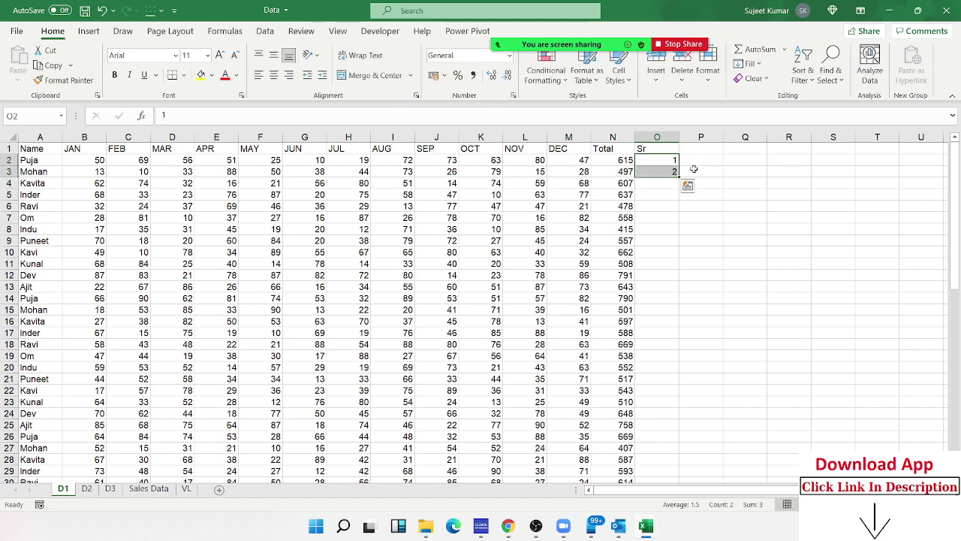
double_click(678, 178)
Select the serial numbers 1–64 in O2:O65 and review the Quick Analysis and fill options
click(675, 173)
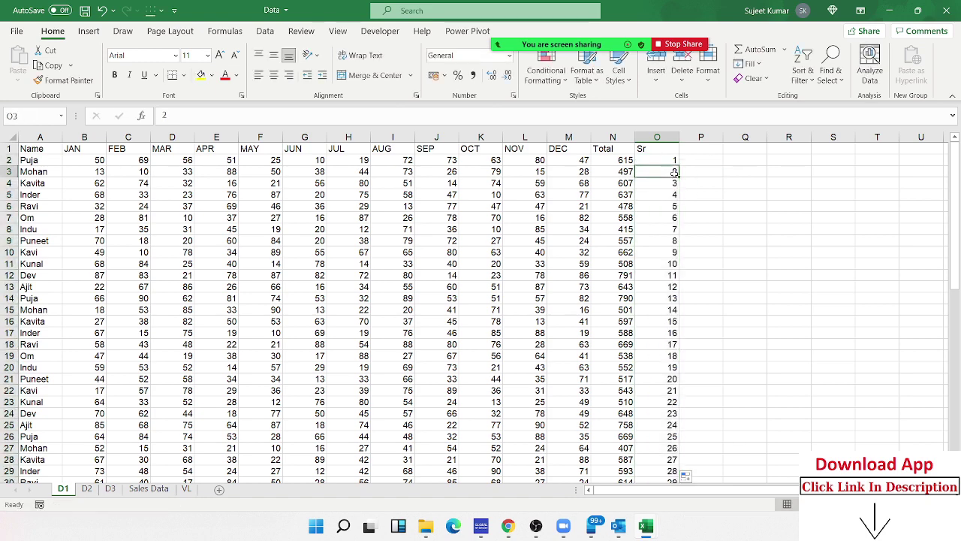
key(ctrl+Down)
key(ctrl+Up)
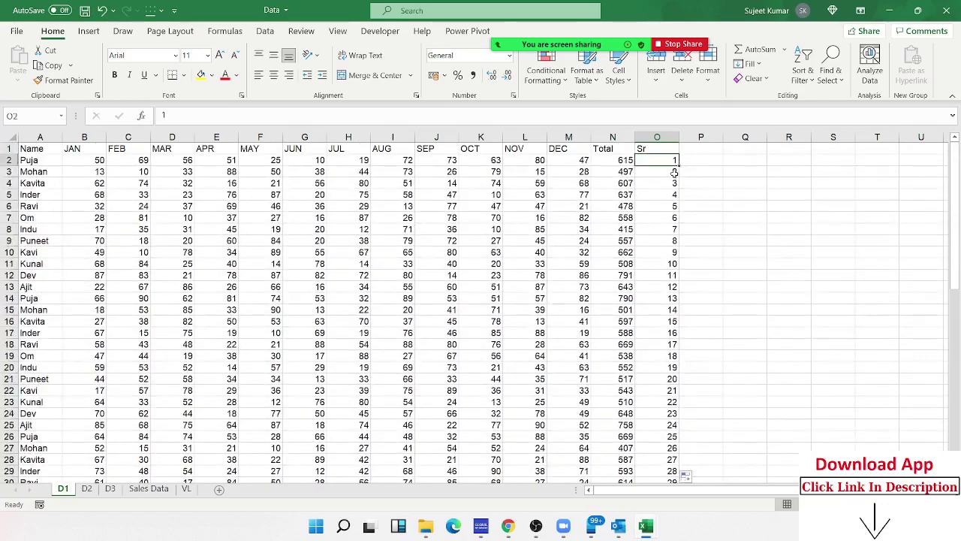
key(ctrl+shift+Down)
key(ctrl+q)
key(Escape)
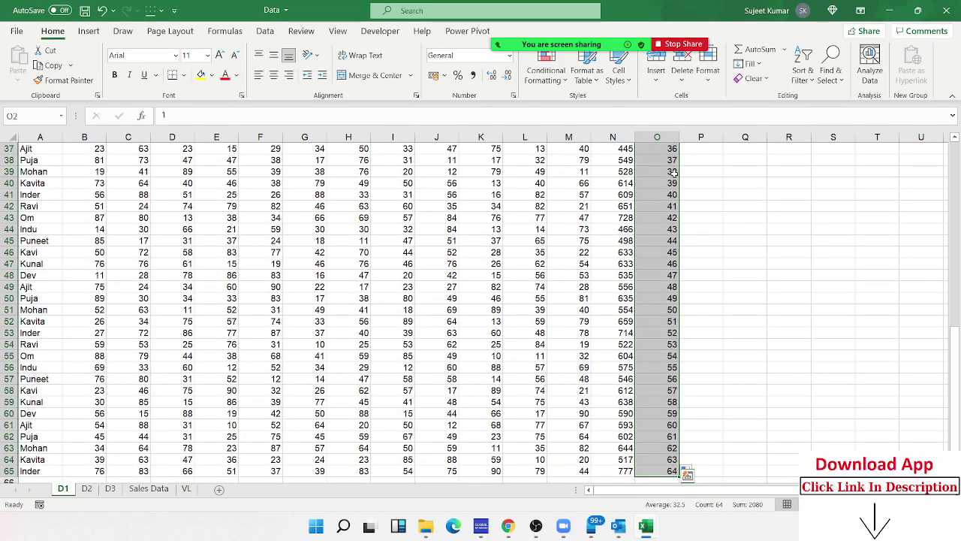
key(alt+shift+F10)
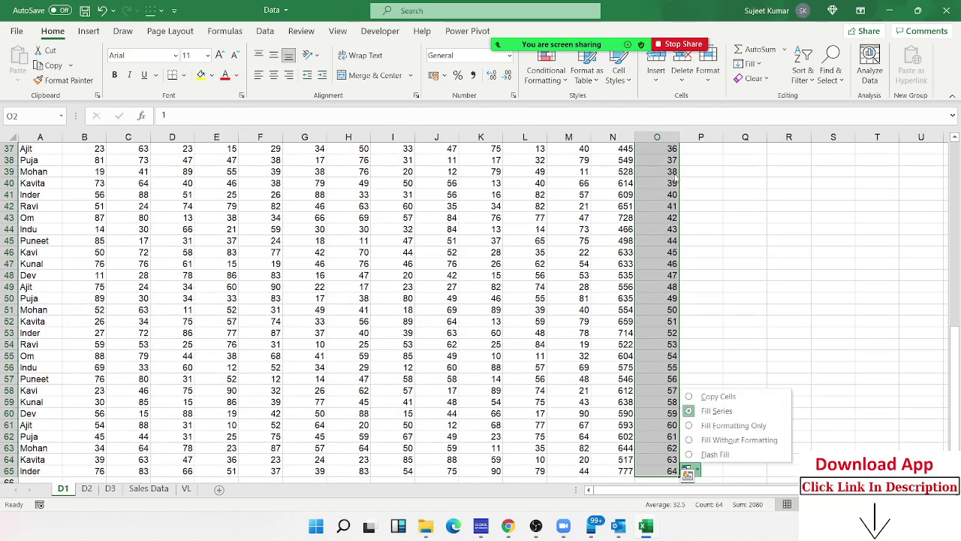
key(Escape)
Paste a second copy of 1–64 into O66:O129 and select A1:O129
key(ctrl+c)
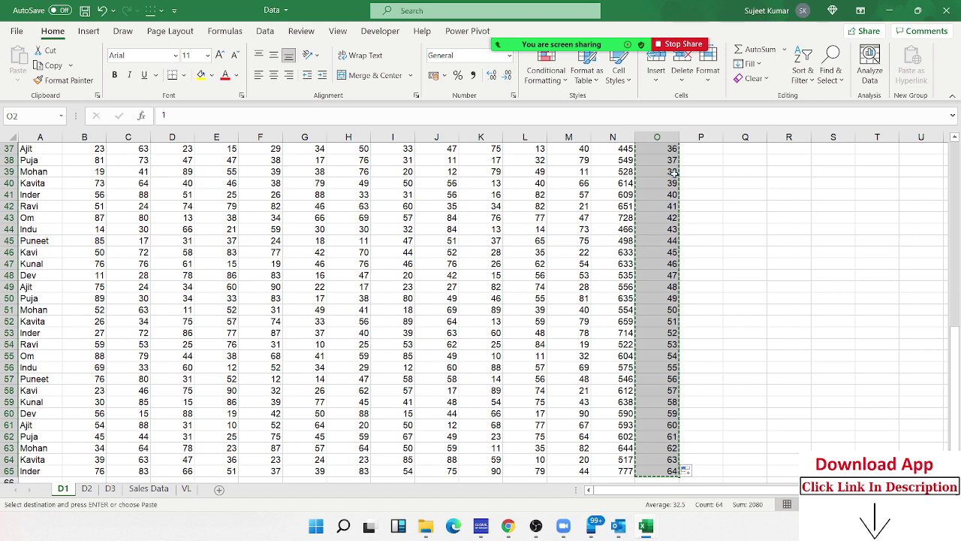
key(ctrl+Down)
key(Down)
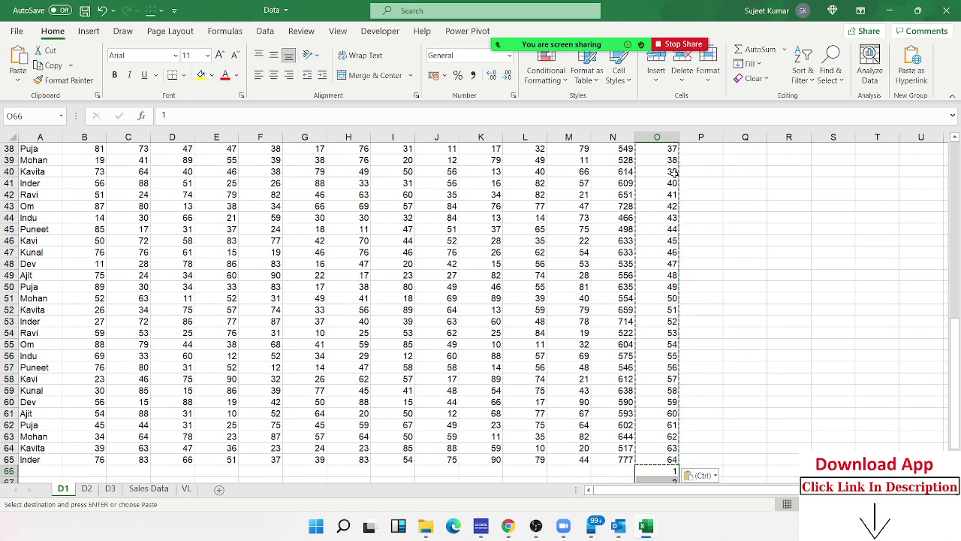
key(Return)
key(ctrl+Down)
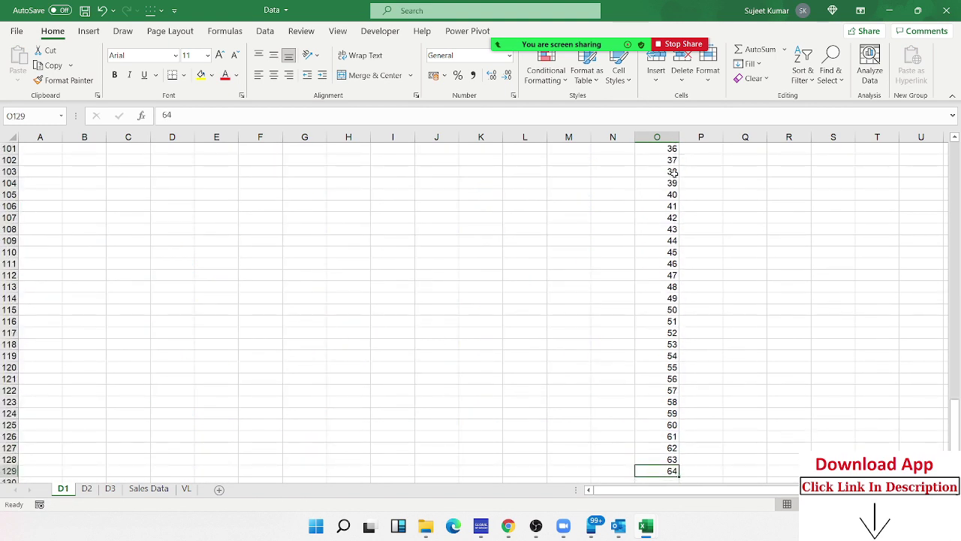
key(ctrl+shift+Left)
key(ctrl+shift+Up)
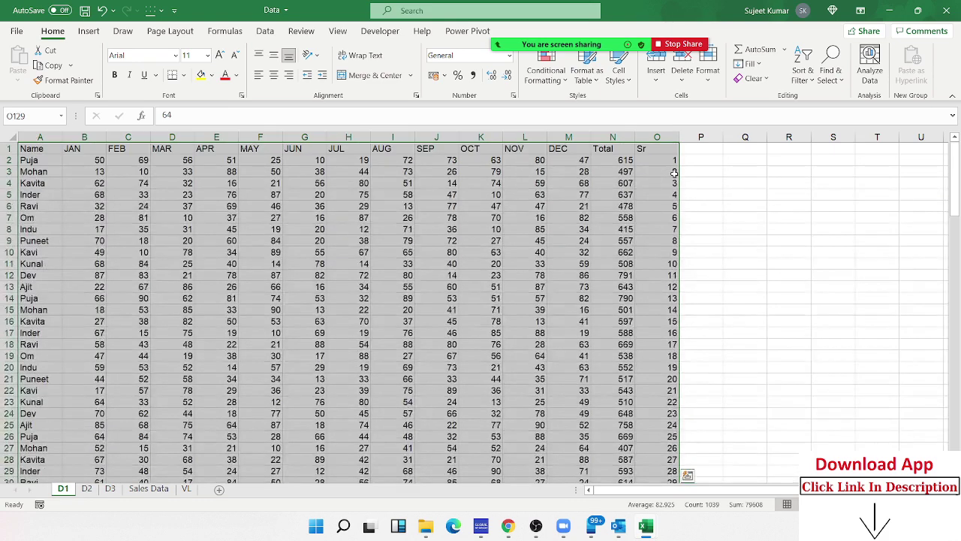
Custom-sort the rows by Sr, smallest to largest, leaving a blank row under each student, then select column O
drag(958, 185, 959, 180)
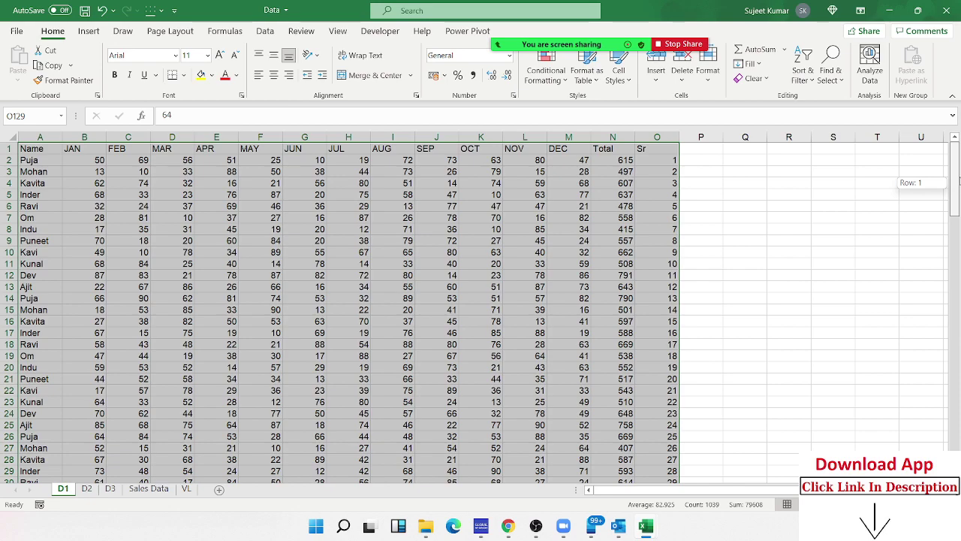
mouse_move(958, 181)
mouse_down()
mouse_move(953, 447)
mouse_move(955, 344)
mouse_up()
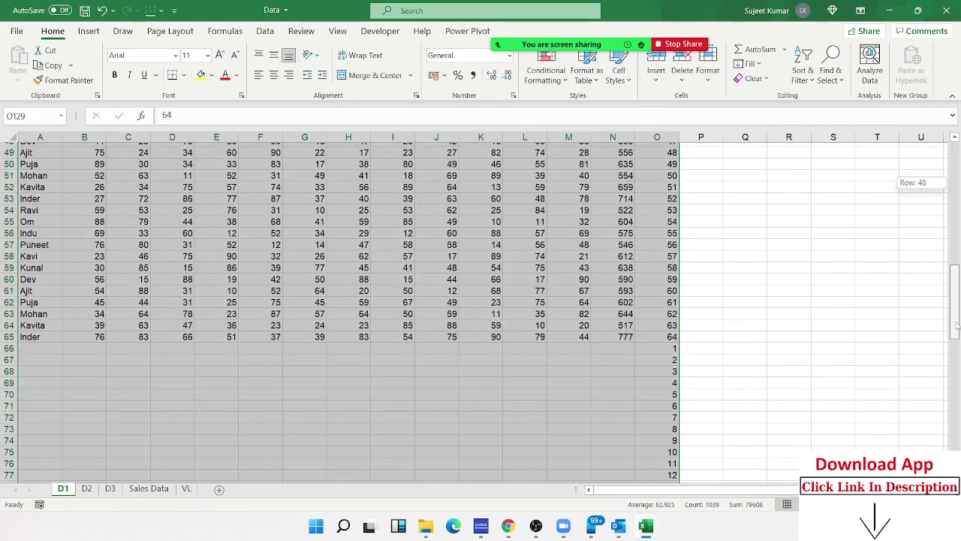
mouse_move(957, 280)
mouse_down()
mouse_move(955, 300)
mouse_move(946, 179)
mouse_up()
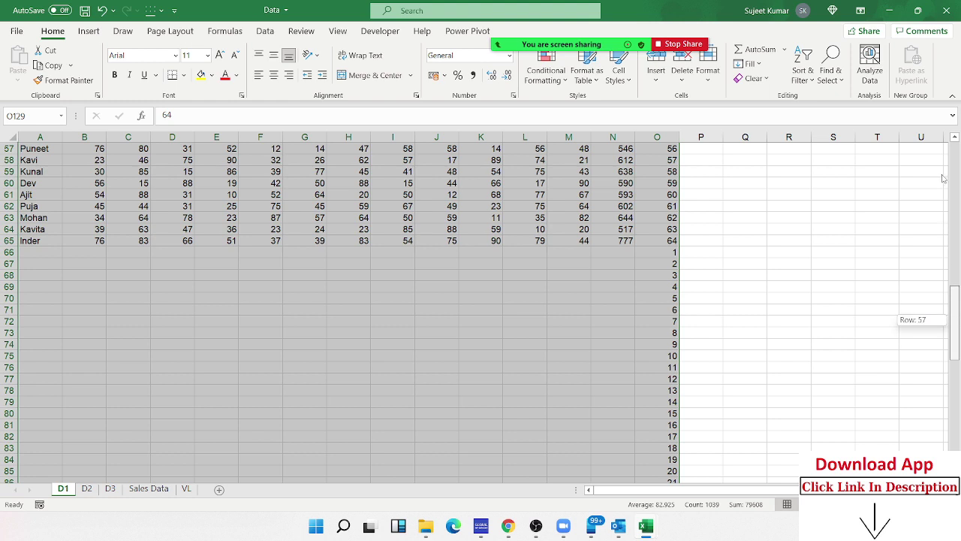
click(803, 73)
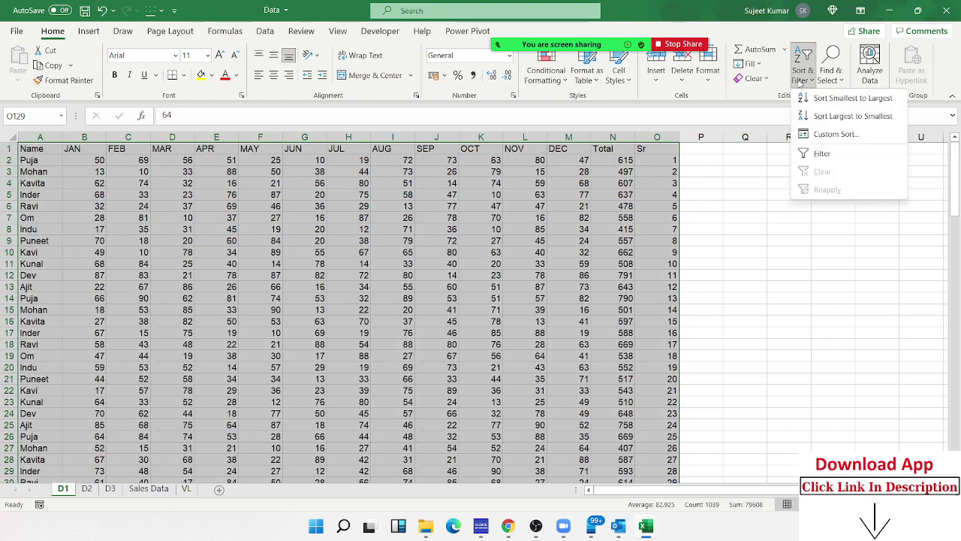
click(811, 137)
click(580, 222)
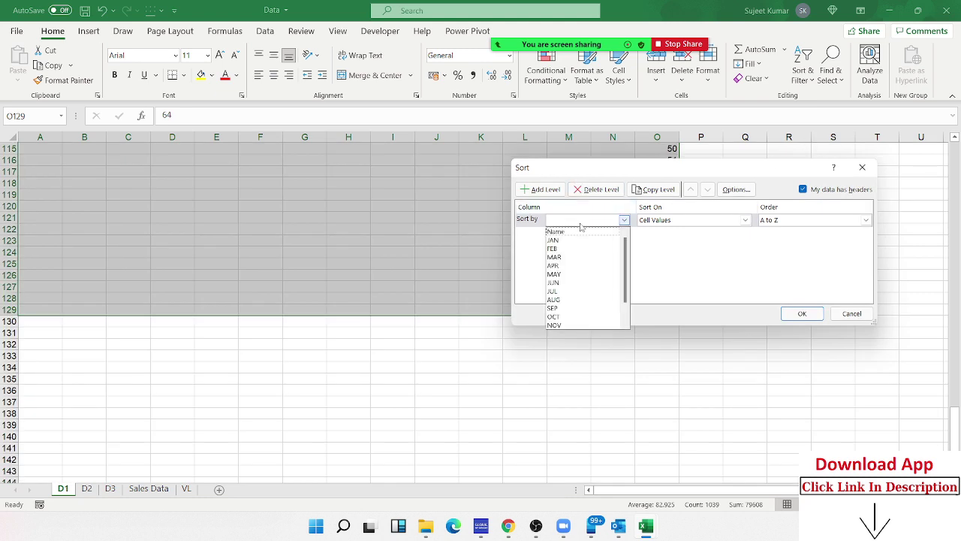
scroll(623, 260, down, 2)
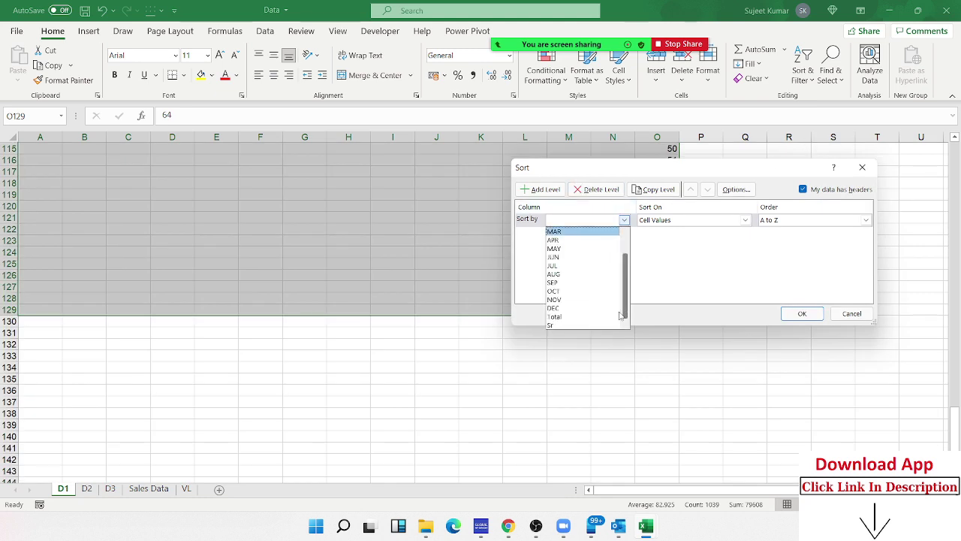
click(558, 324)
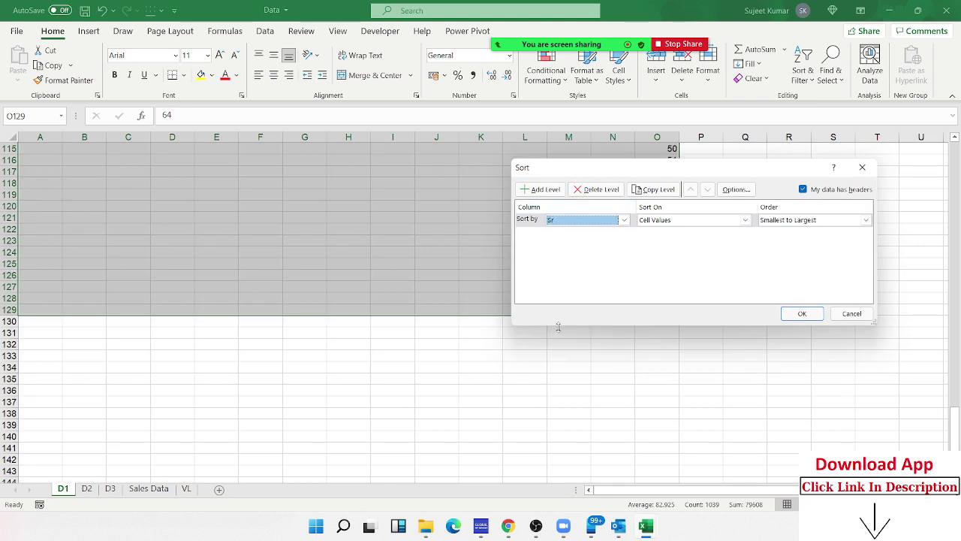
click(800, 313)
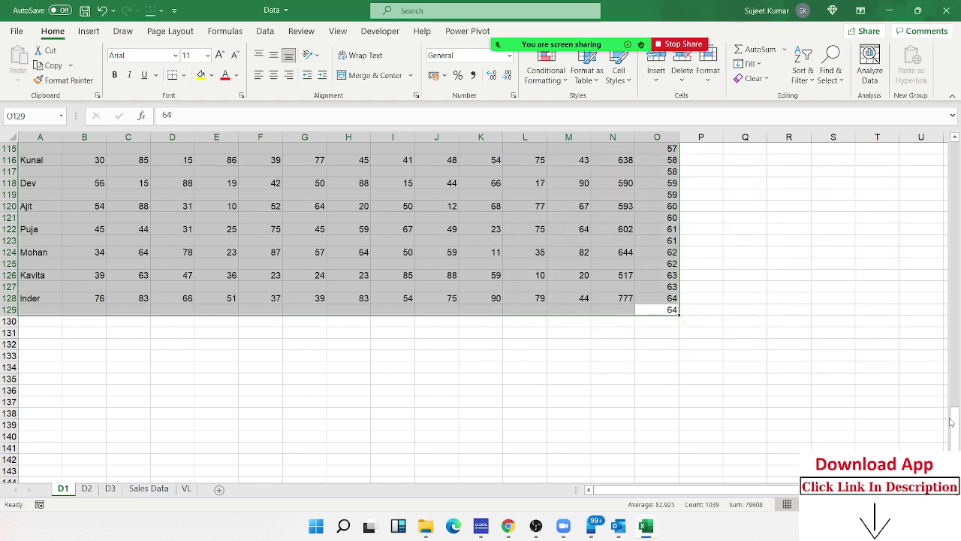
drag(954, 417, 958, 414)
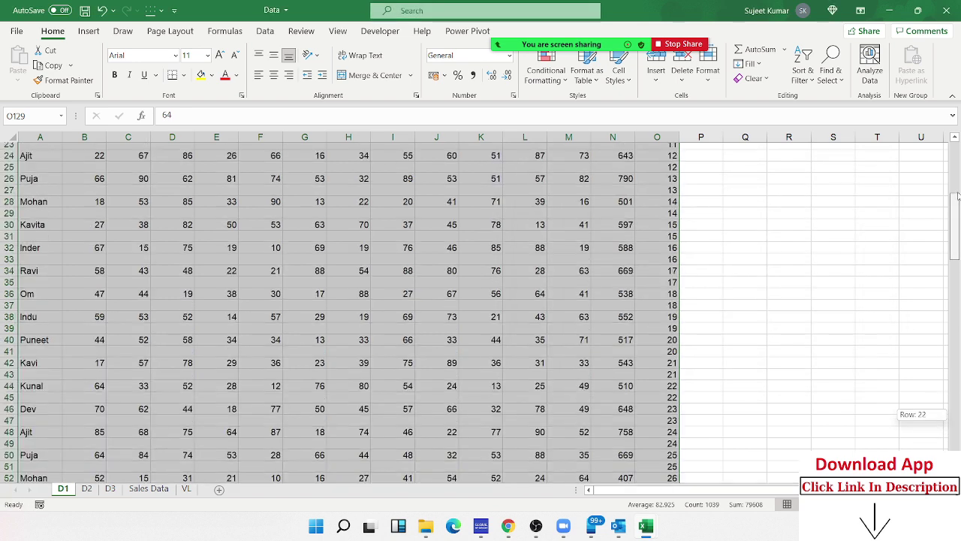
drag(959, 218, 958, 147)
click(657, 137)
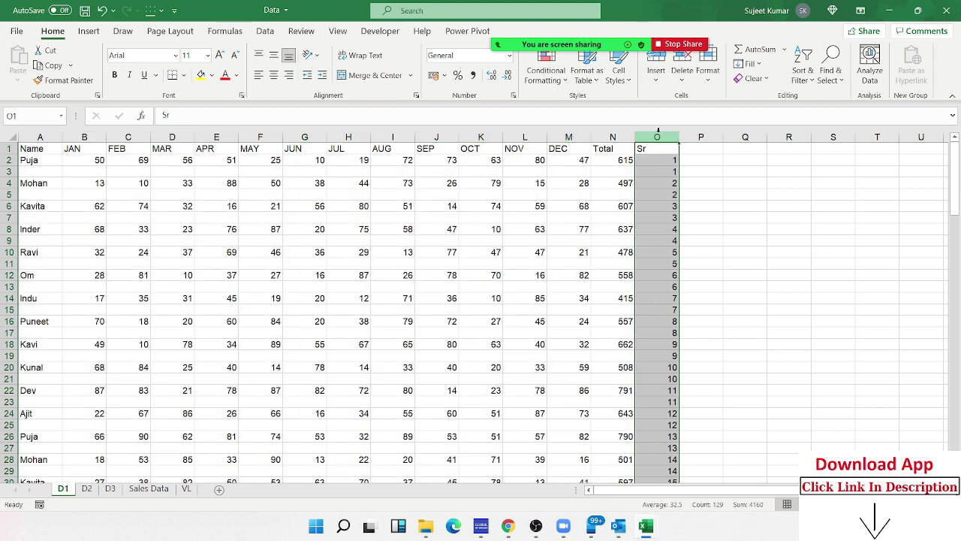
Clear the Sr helper column, leaving empty DEC cells under each student
key(Delete)
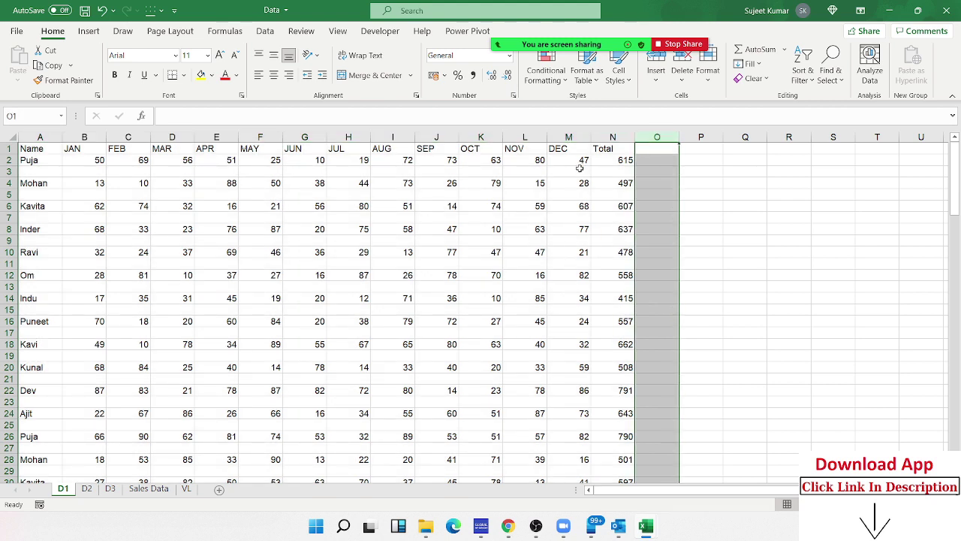
click(586, 171)
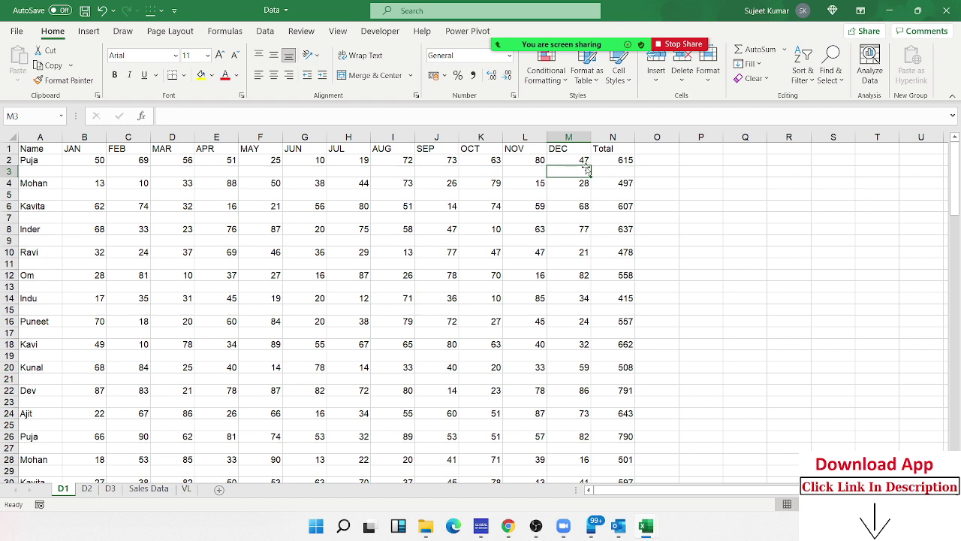
click(572, 194)
click(579, 217)
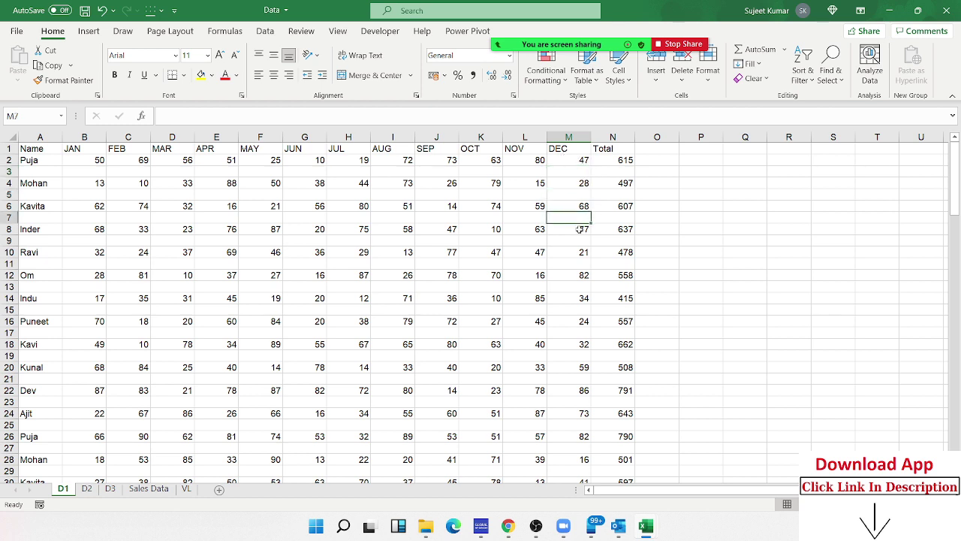
click(579, 239)
Select the DEC range M2:M128
click(570, 158)
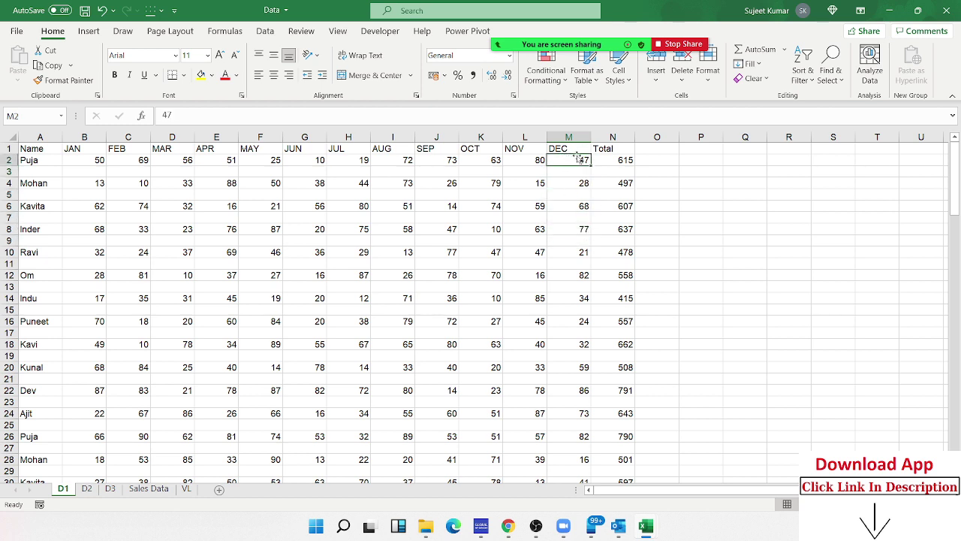
scroll(642, 183, down, 5)
scroll(751, 191, down, 7)
drag(957, 246, 955, 412)
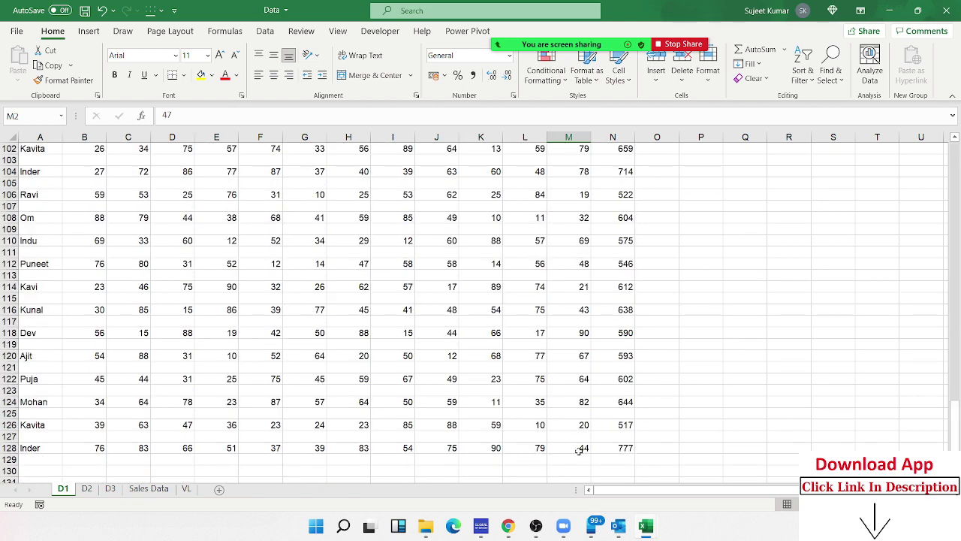
shift+click(579, 449)
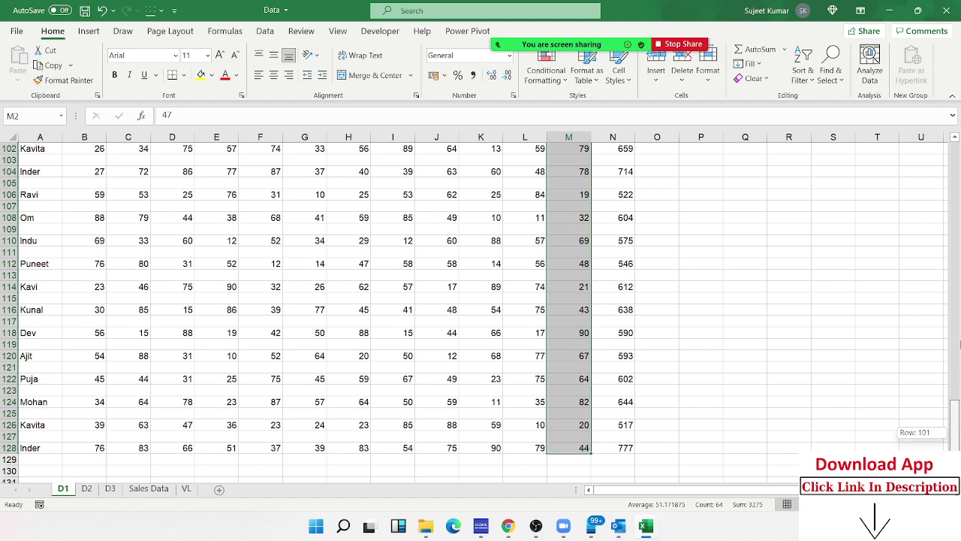
drag(957, 152, 956, 150)
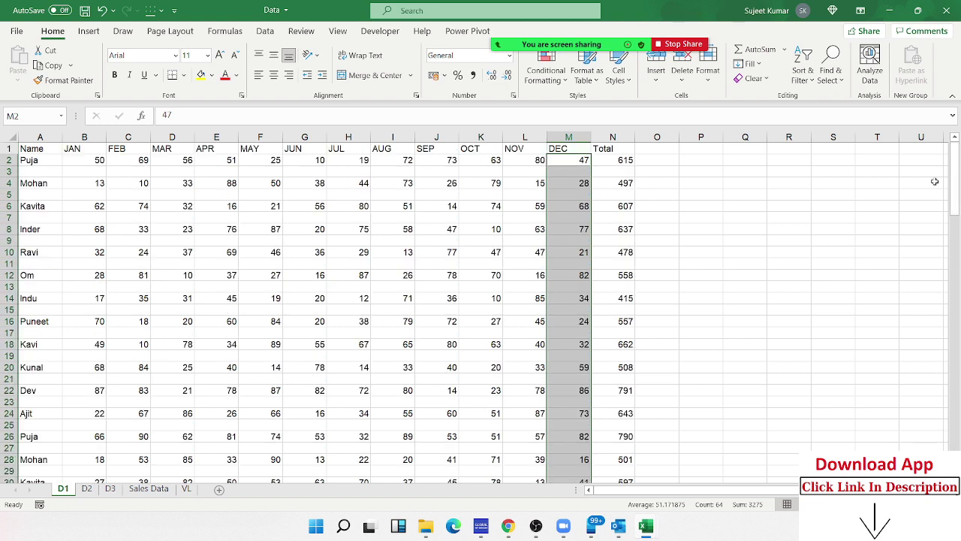
Use Go To Special > Blanks to select only the empty cells in that range
click(834, 80)
click(864, 151)
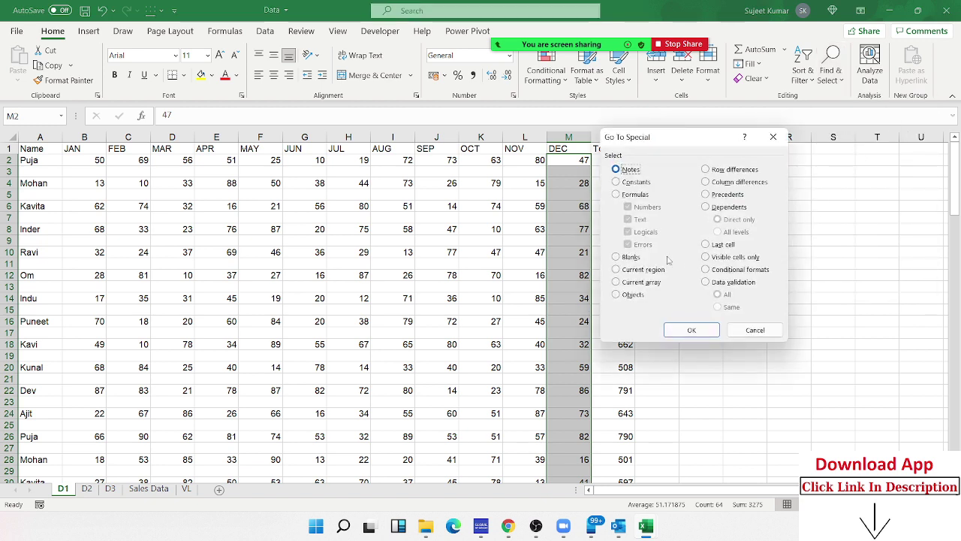
click(633, 259)
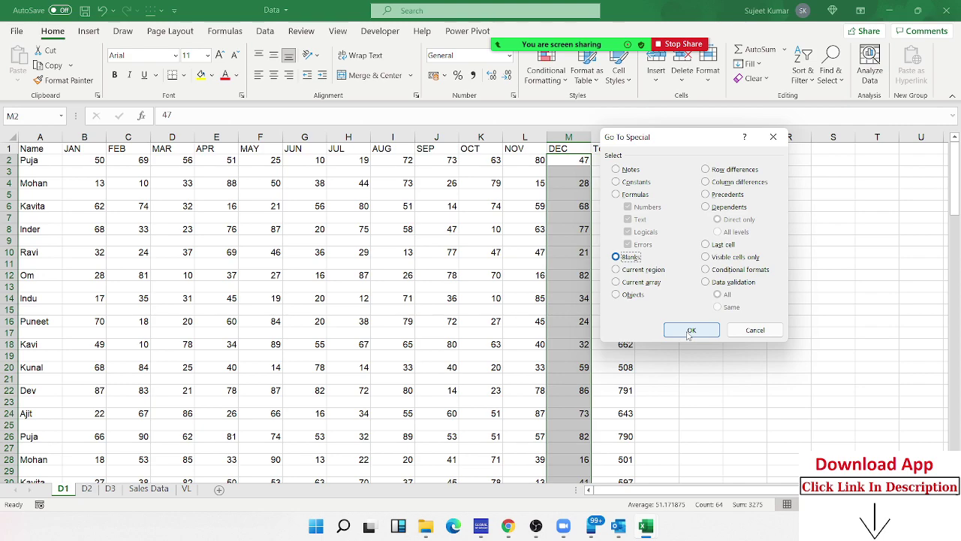
click(691, 331)
scroll(687, 329, down, 5)
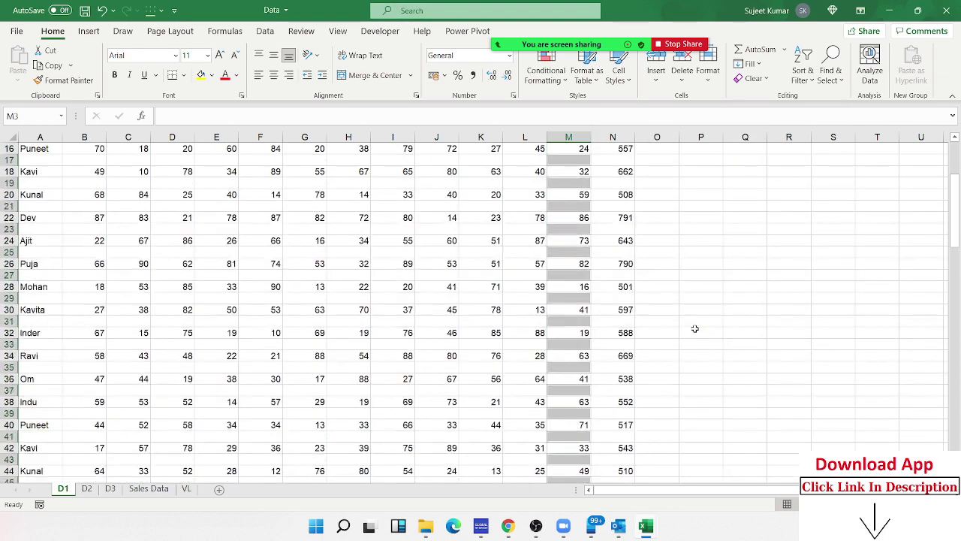
scroll(690, 328, down, 2)
scroll(691, 327, down, 5)
scroll(693, 327, down, 3)
scroll(693, 327, down, 3)
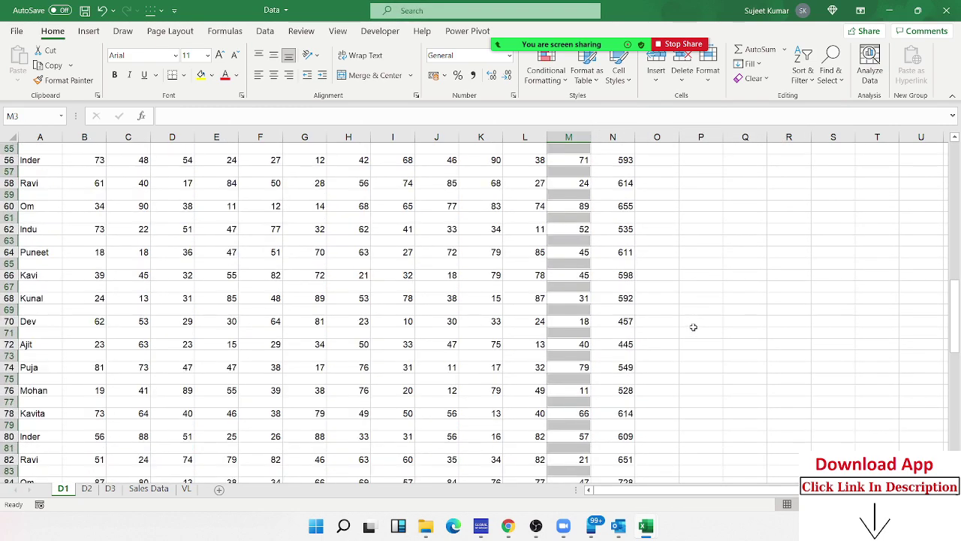
scroll(693, 316, up, 13)
scroll(692, 313, up, 5)
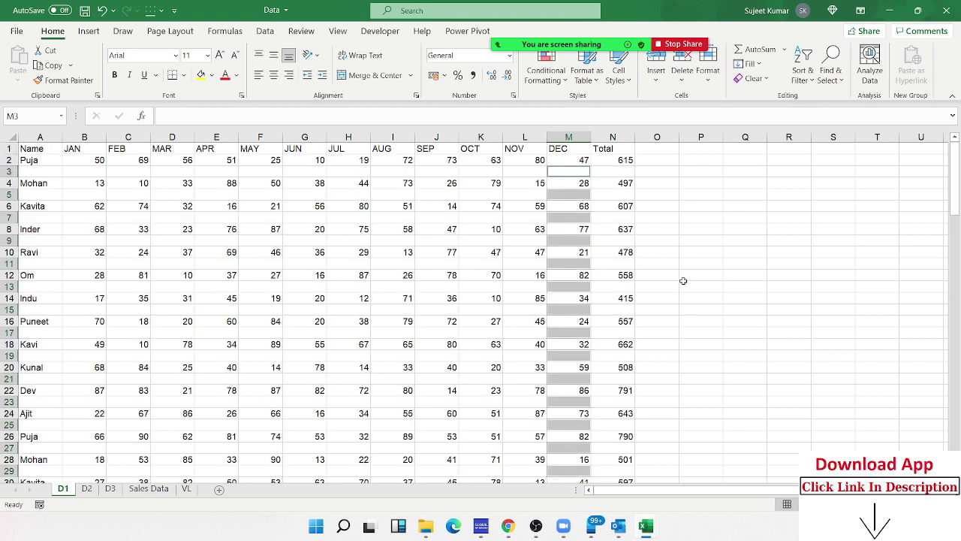
Fill 'GST' into all selected blank DEC cells at once with Ctrl+Enter
text(GST)
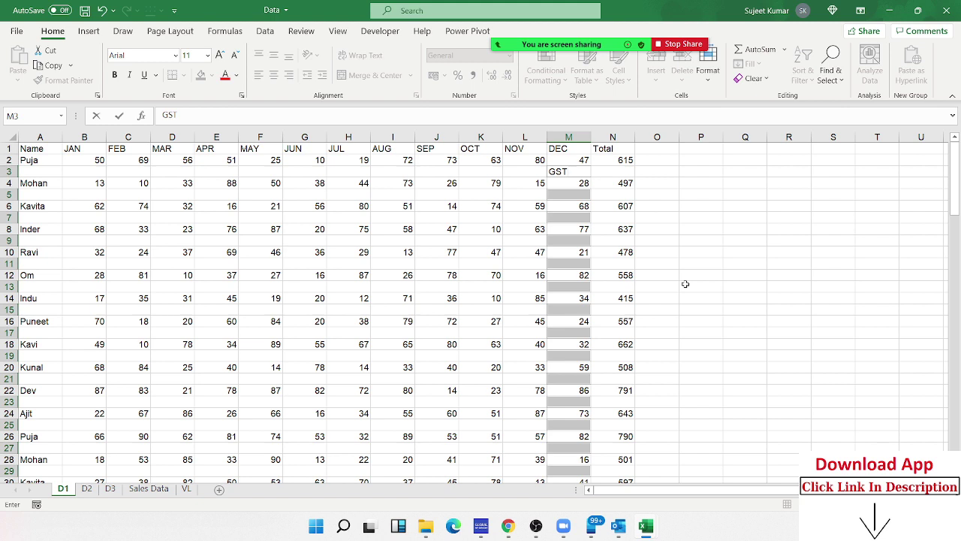
key(ctrl)
key(ctrl+Return)
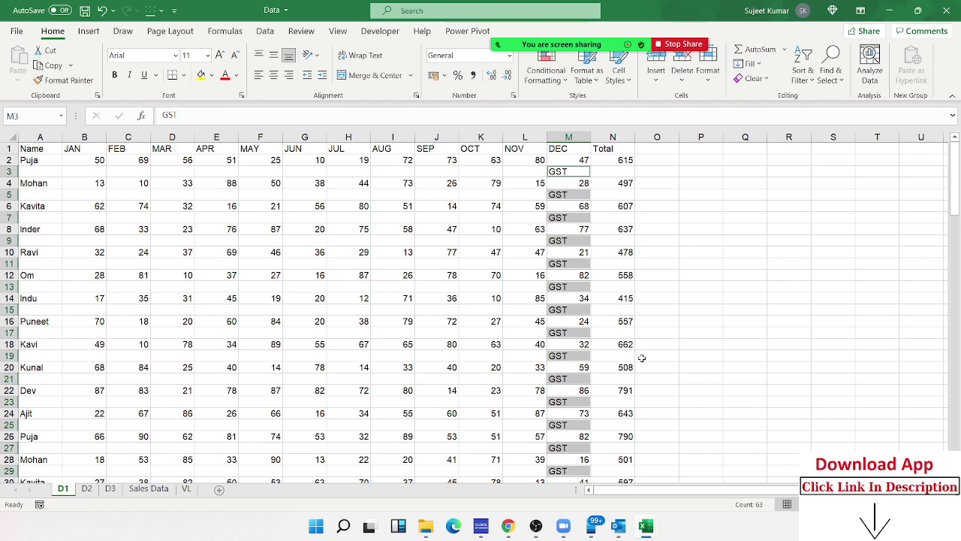
click(632, 207)
scroll(633, 218, down, 3)
scroll(633, 217, down, 4)
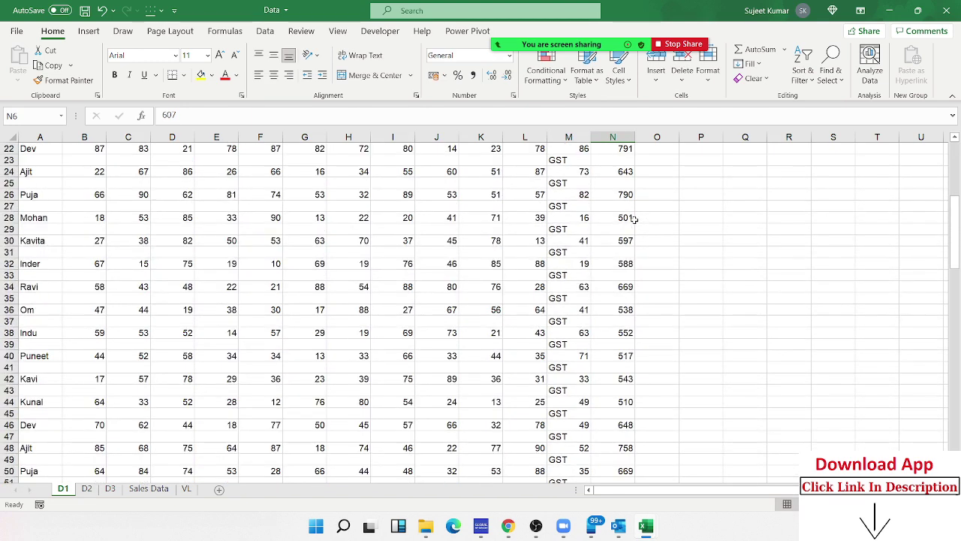
scroll(633, 218, up, 1)
scroll(633, 217, up, 4)
scroll(634, 219, up, 2)
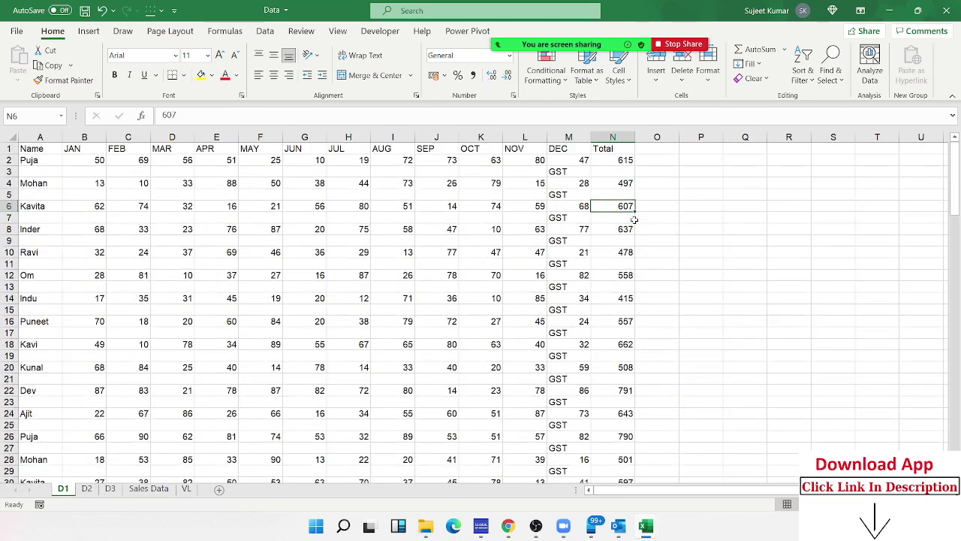
click(626, 174)
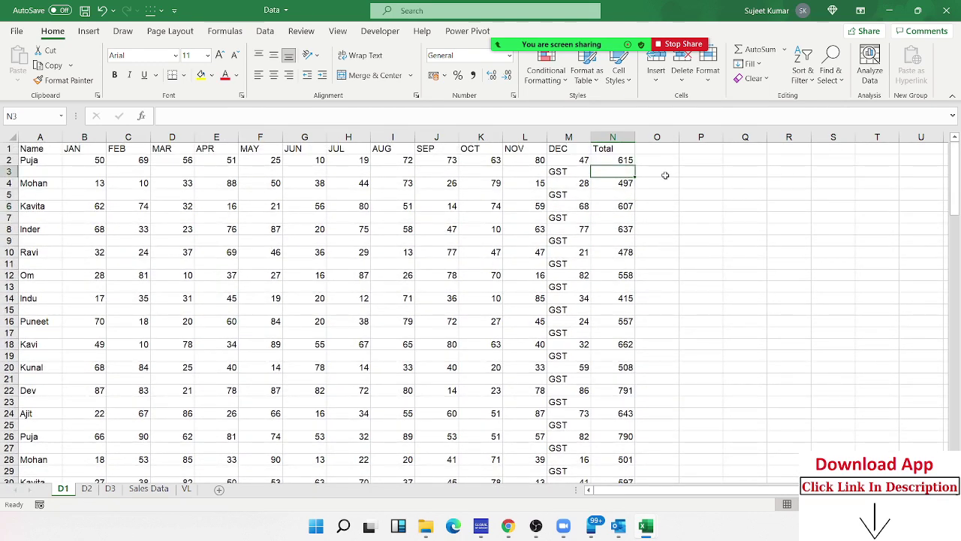
Select the Total range N2:N128
click(631, 160)
scroll(625, 263, down, 7)
scroll(626, 263, down, 11)
scroll(624, 353, down, 10)
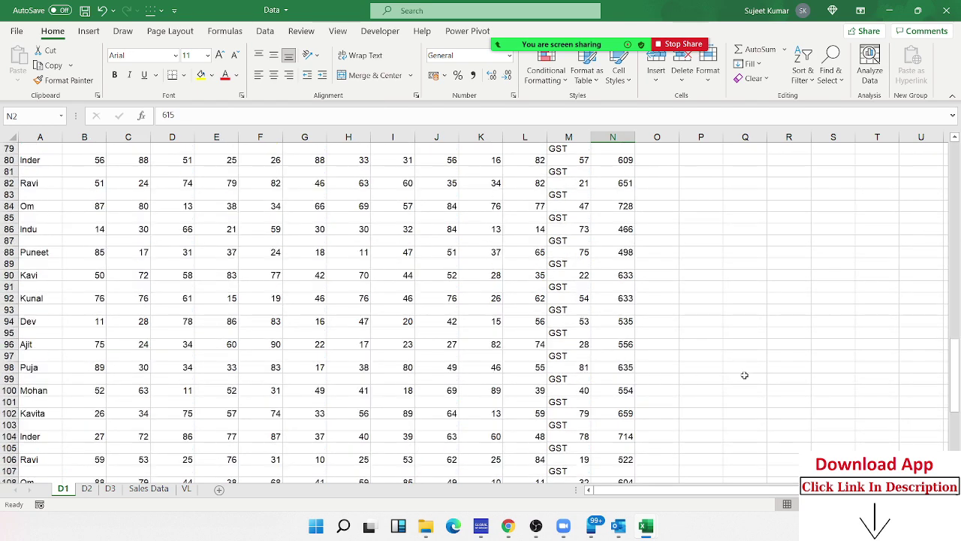
scroll(743, 375, down, 9)
shift+click(625, 335)
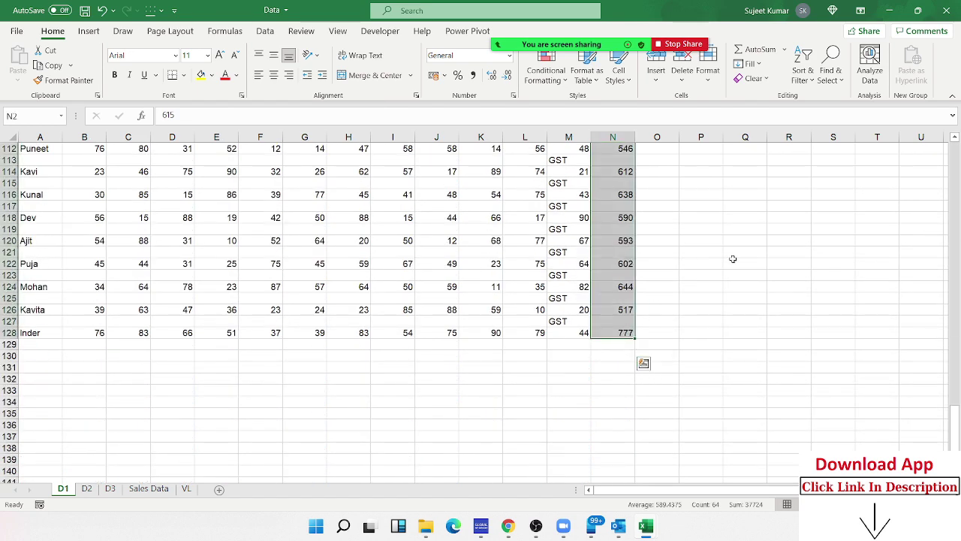
Select its blank cells via Go To Special and fill them with =N2*18%
click(831, 75)
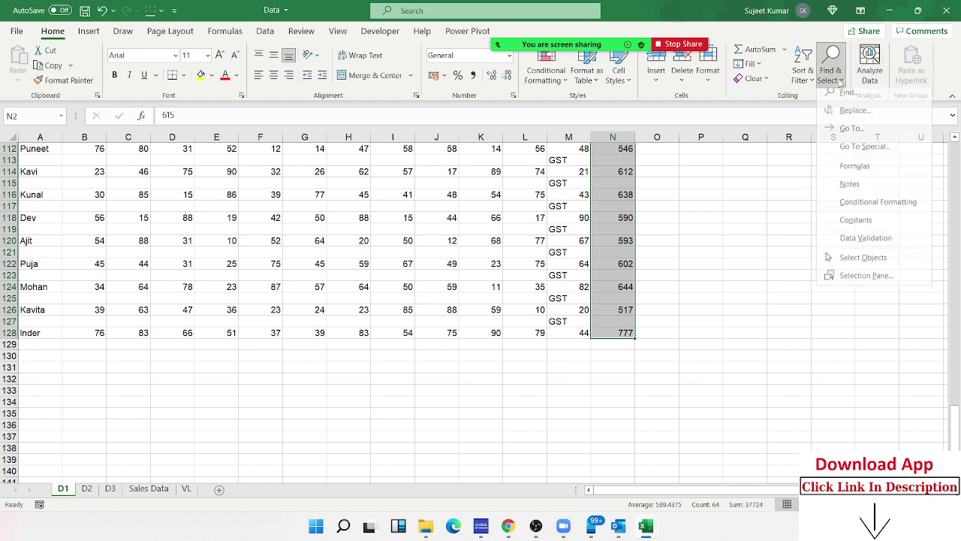
click(860, 153)
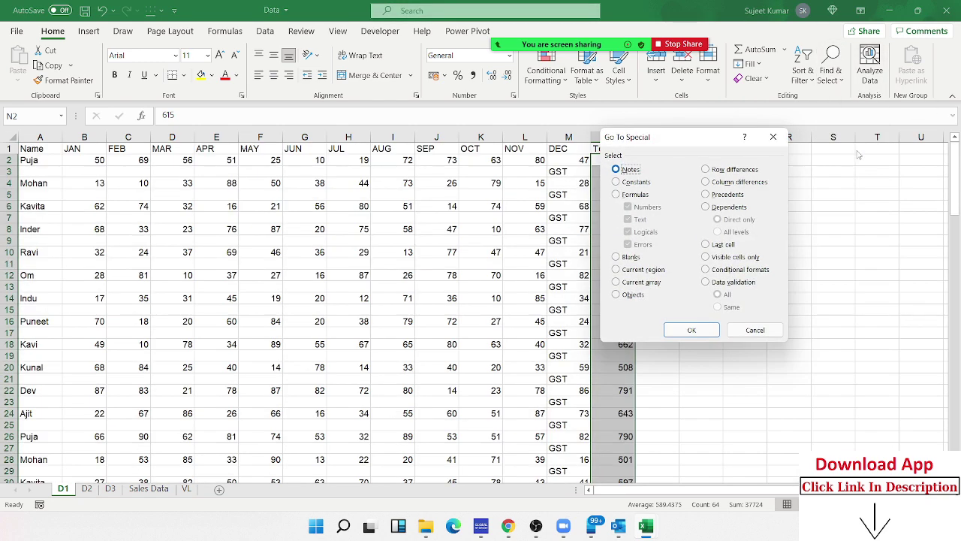
click(625, 259)
click(691, 331)
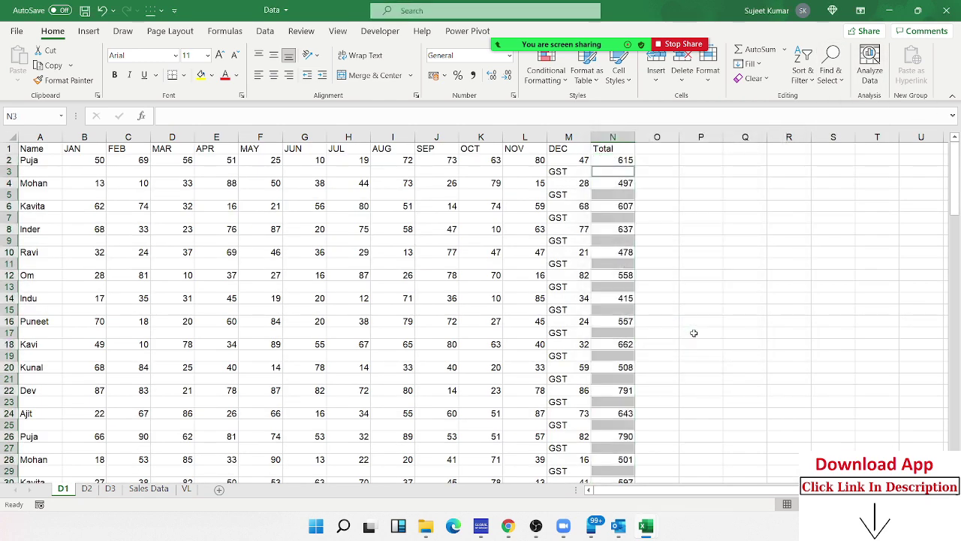
text(=N2)
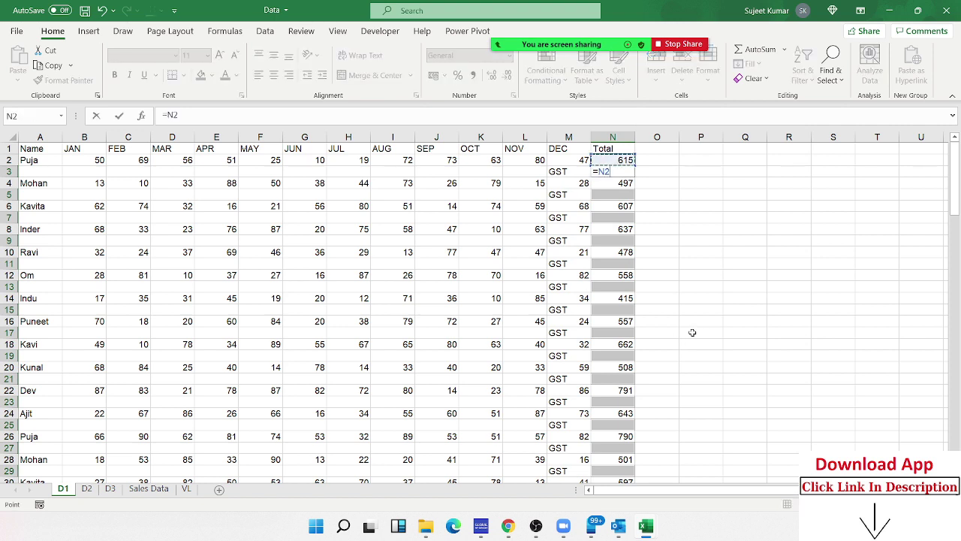
text(*18)
text(%)
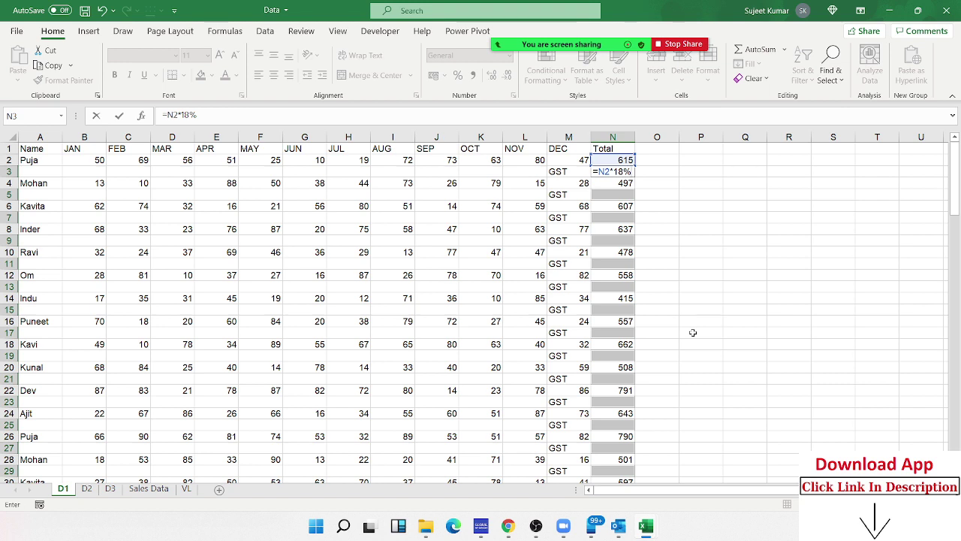
key(ctrl+Return)
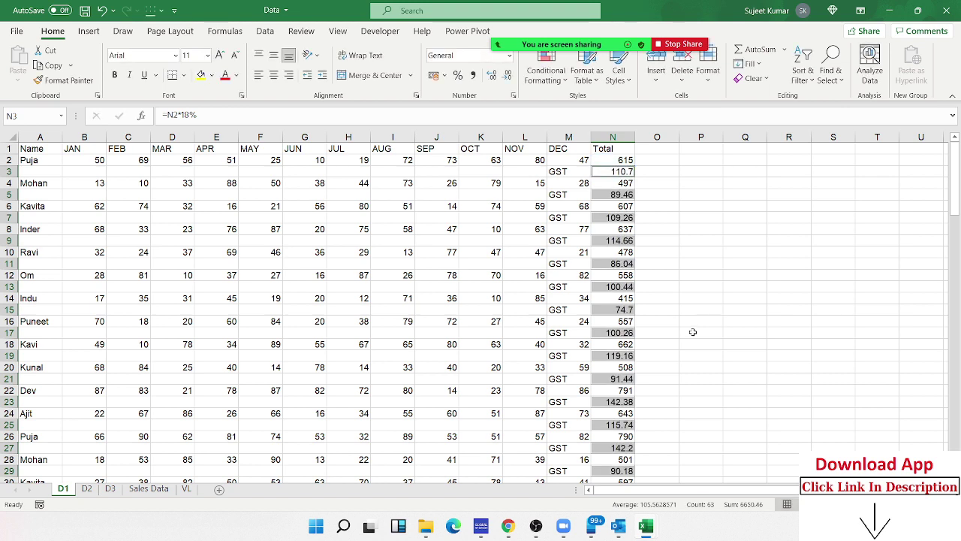
Add the heading 'Sr' in cell O1
click(673, 197)
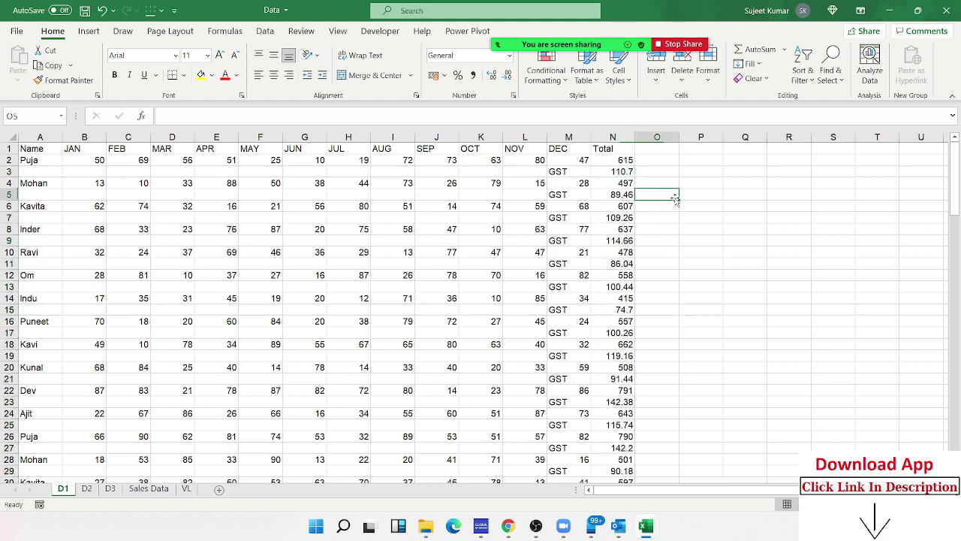
click(650, 159)
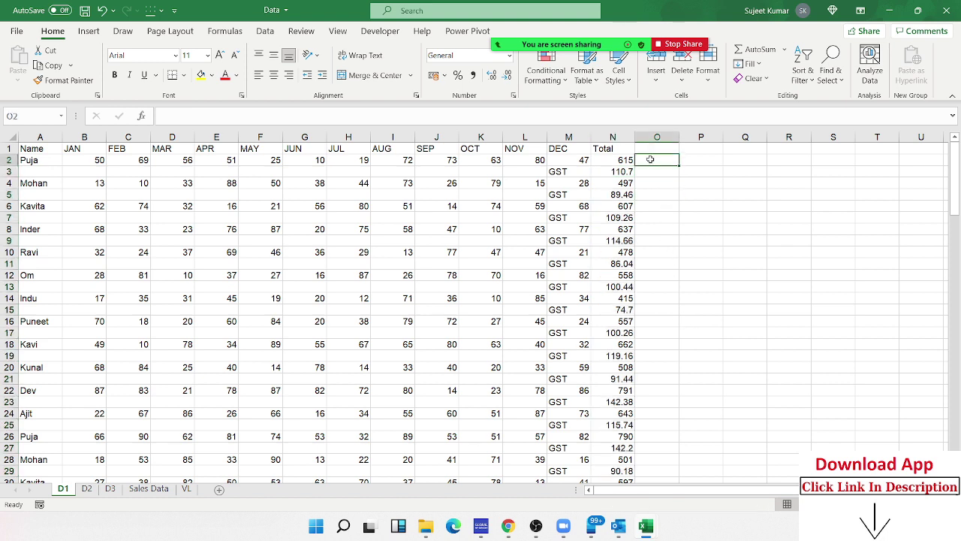
key(Down)
key(Down)
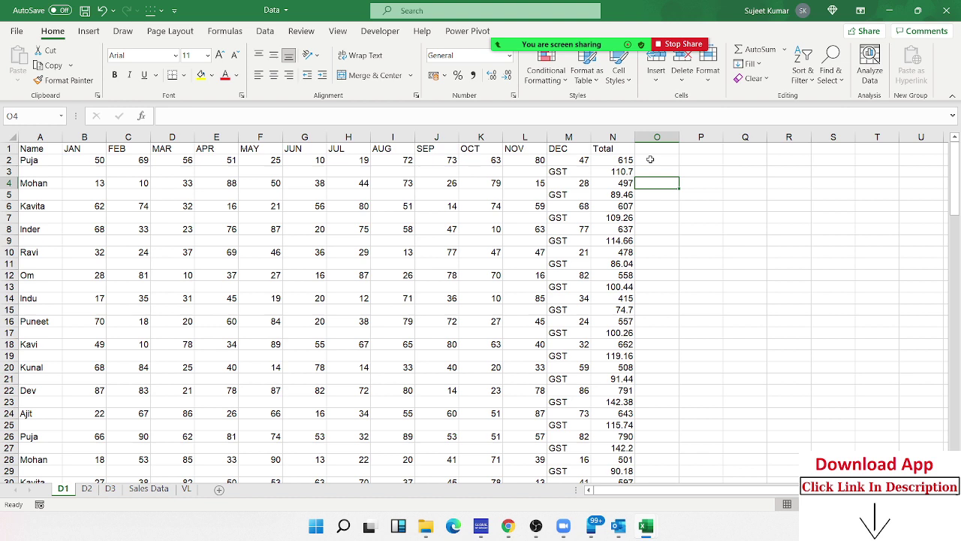
click(653, 151)
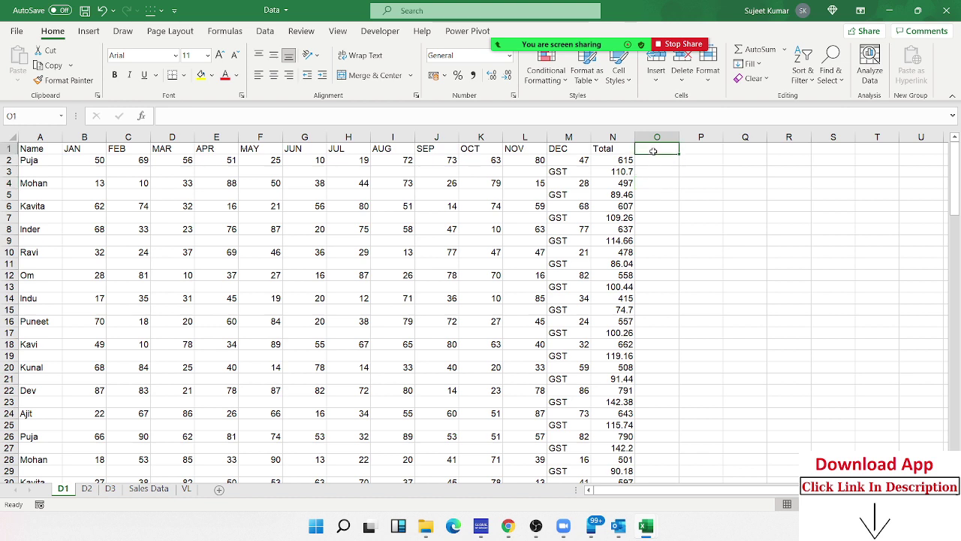
text(Sr)
key(Return)
Enter 1 in O2 and O3, and a formula in O4 adding the two cells above
text(1)
key(Return)
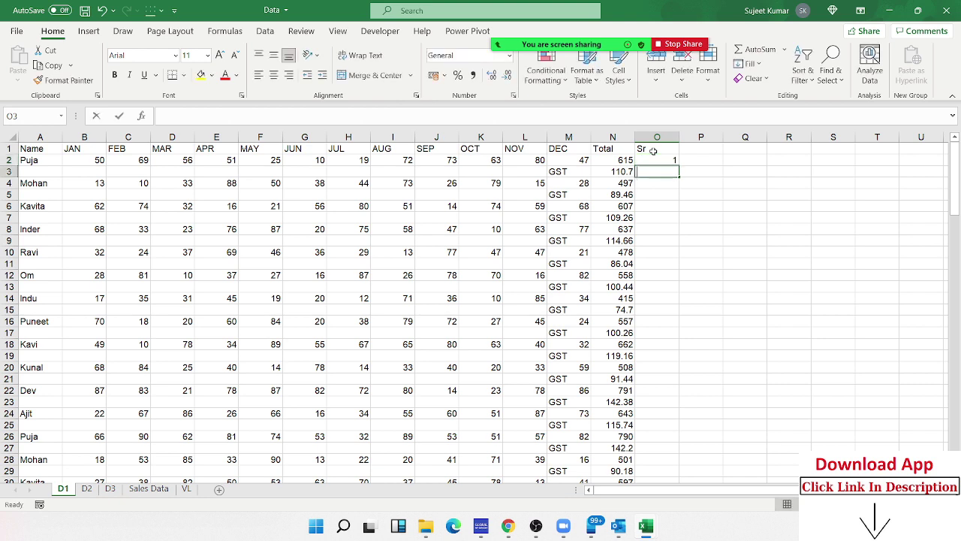
text(1)
key(Return)
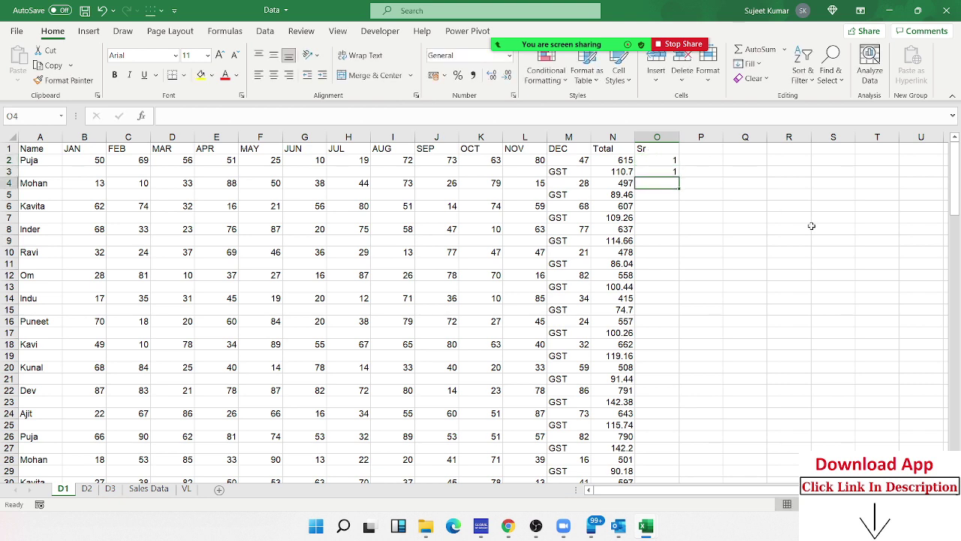
text(=)
key(Up)
key(Up)
text(+)
key(Up)
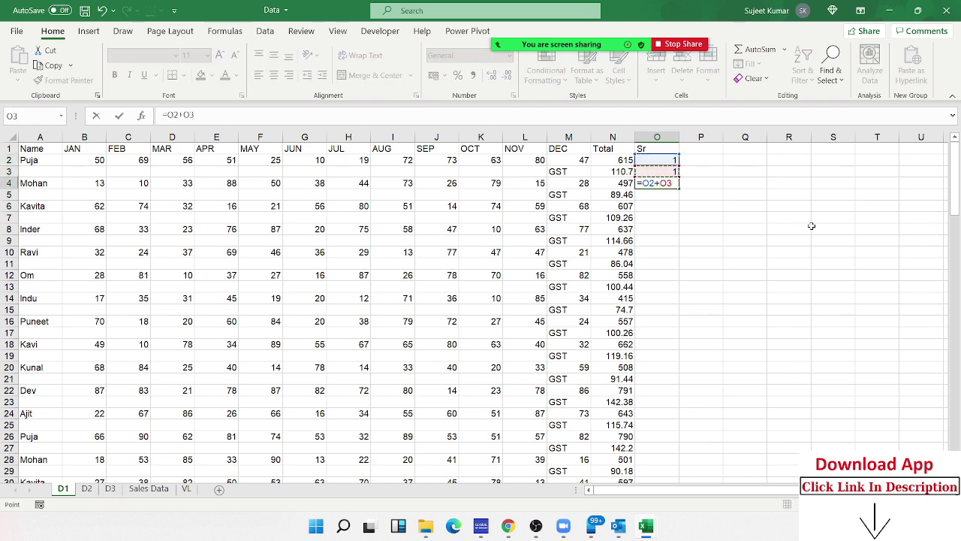
key(Return)
Try filling the O4 formula down column O and inspect it
click(661, 183)
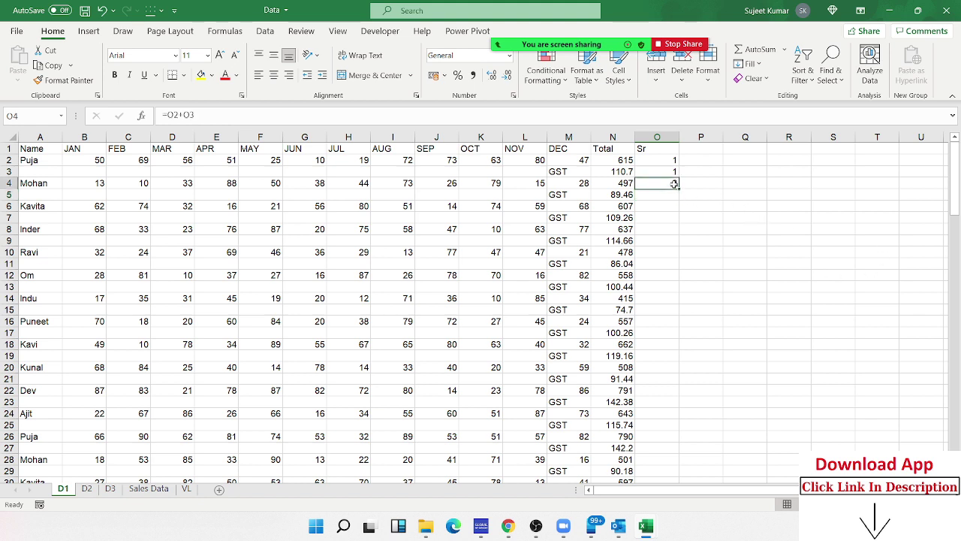
double_click(679, 188)
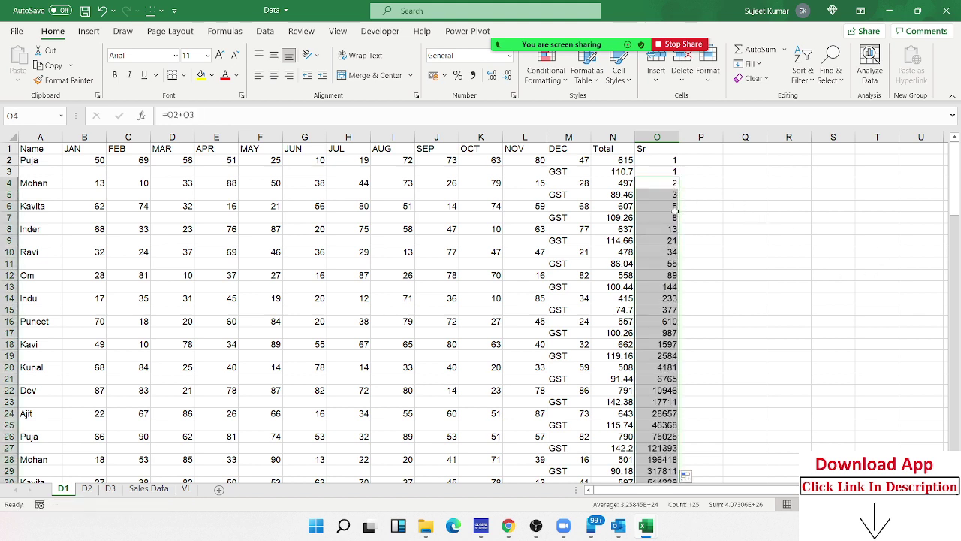
click(675, 185)
double_click(676, 185)
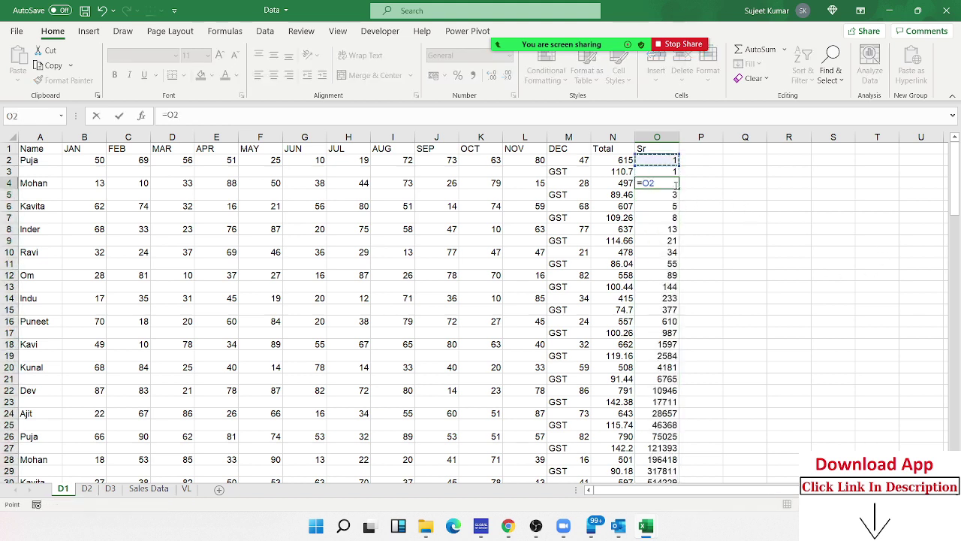
key(Escape)
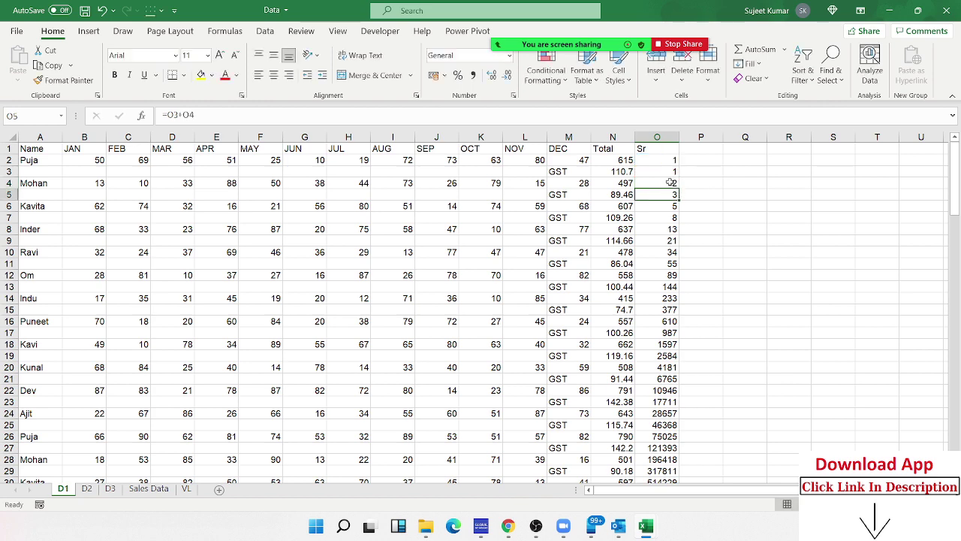
double_click(678, 188)
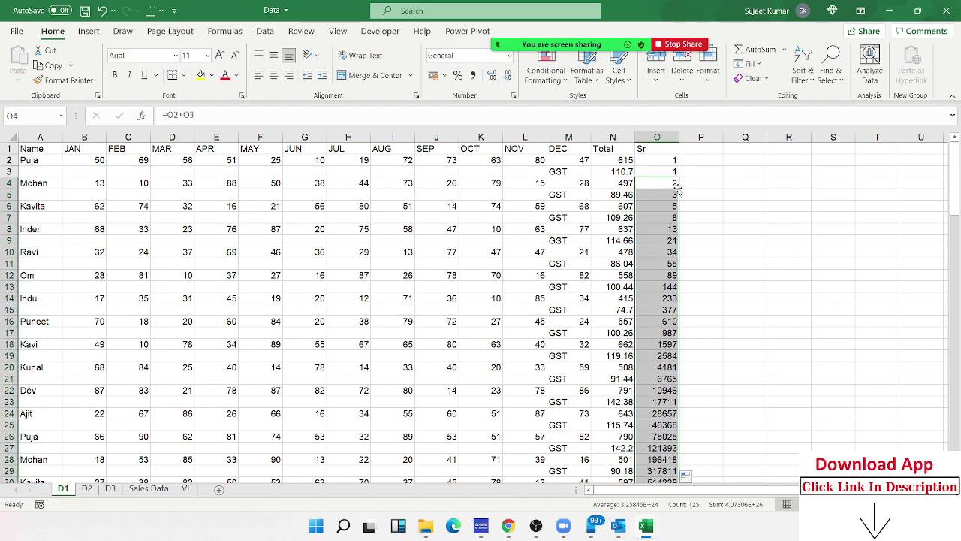
click(667, 185)
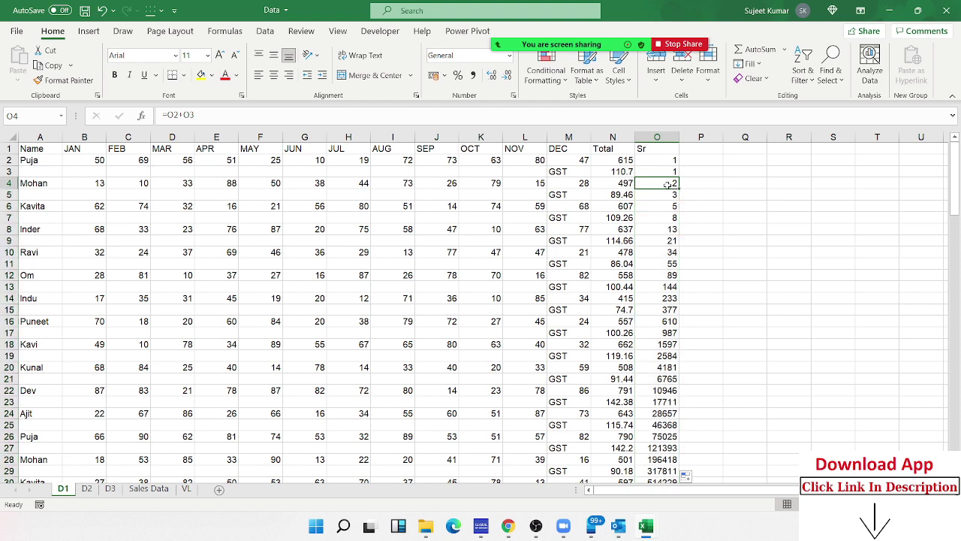
double_click(667, 184)
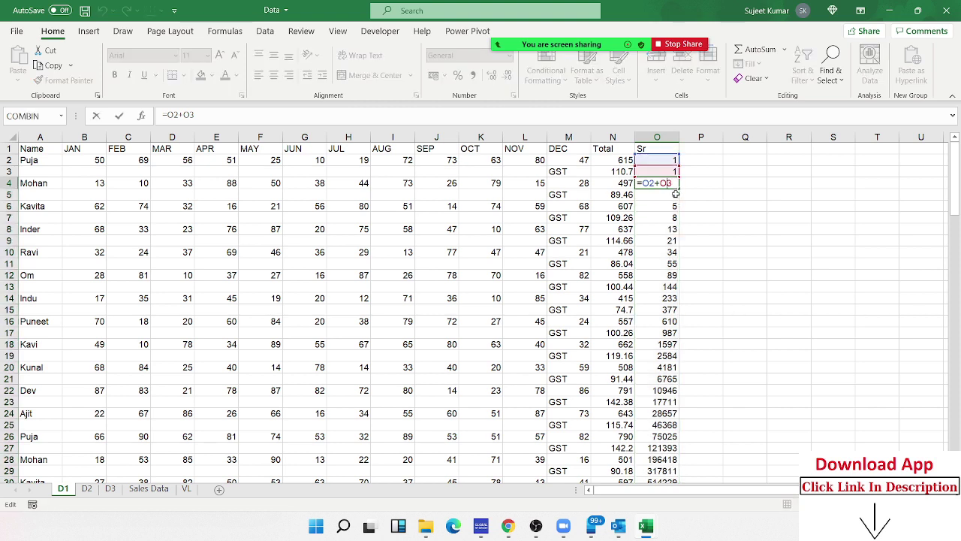
key(Escape)
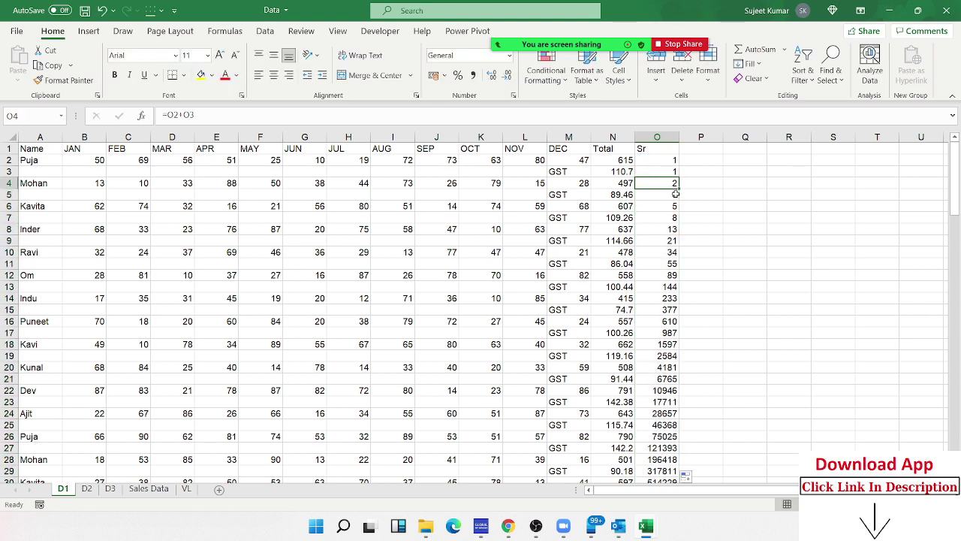
Change O4 to =O2+1 and fill it down to the end of the data
key(F2)
key(BackSpace)
key(BackSpace)
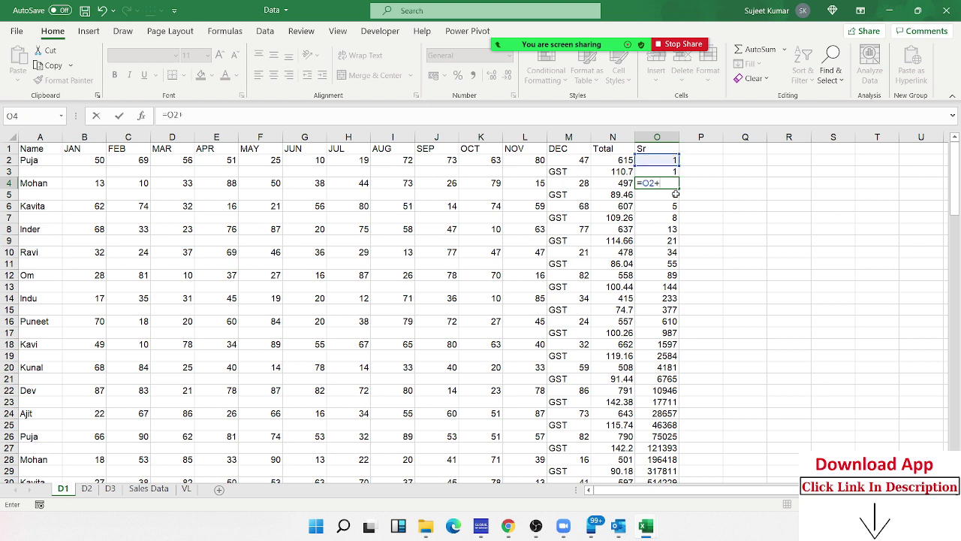
text(1)
key(Return)
click(677, 187)
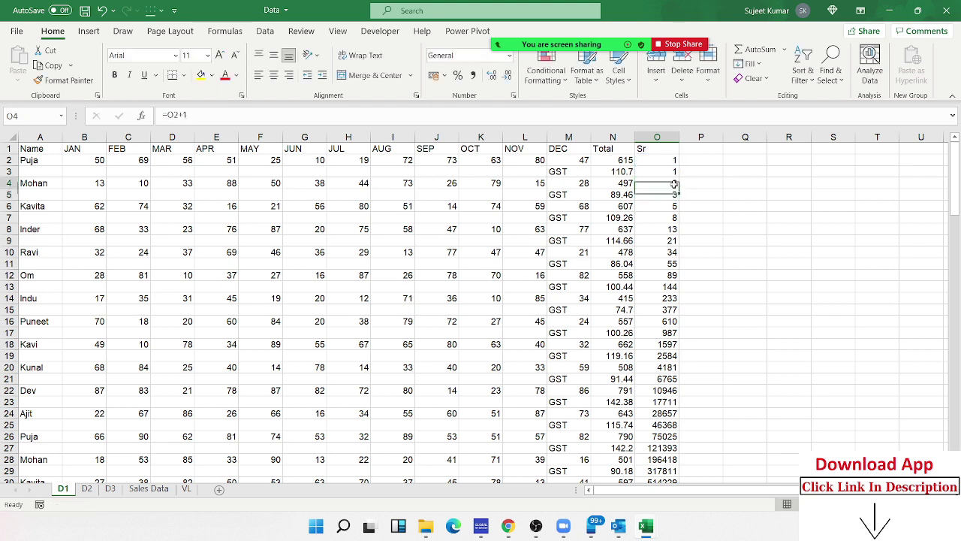
drag(678, 189, 668, 481)
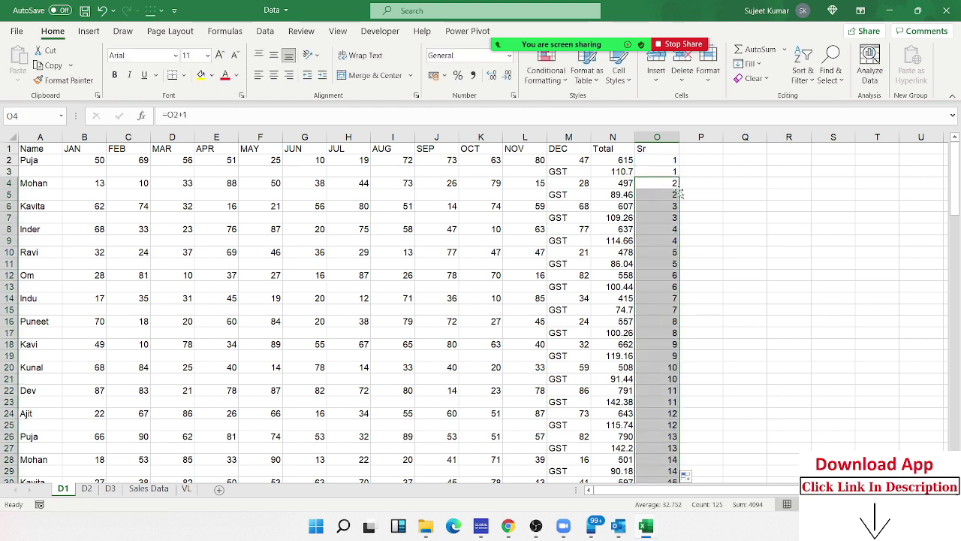
double_click(670, 187)
key(Escape)
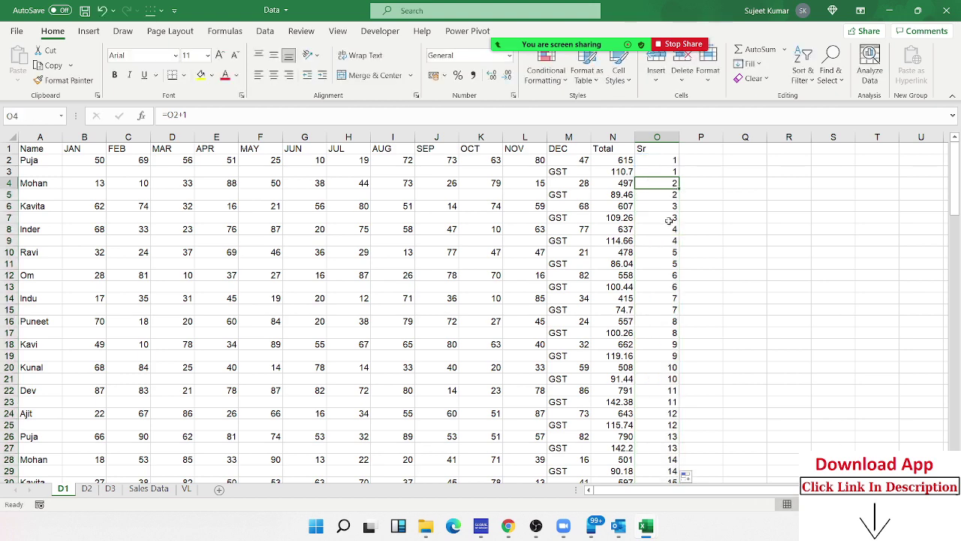
Check the series reaches row 128 and select the Sr numbers upward
scroll(670, 225, down, 4)
scroll(670, 240, down, 5)
scroll(670, 240, down, 8)
scroll(669, 251, down, 6)
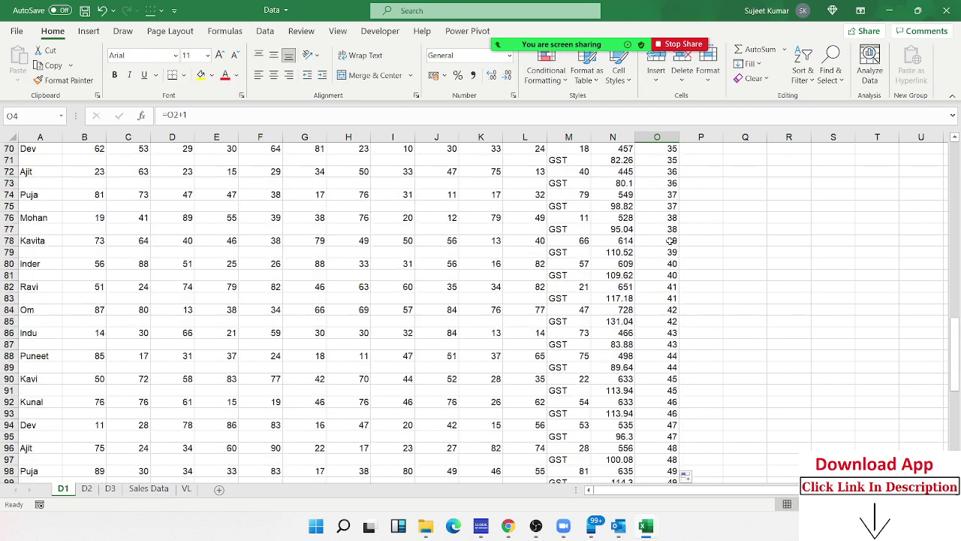
scroll(665, 266, down, 10)
scroll(662, 287, down, 4)
click(663, 321)
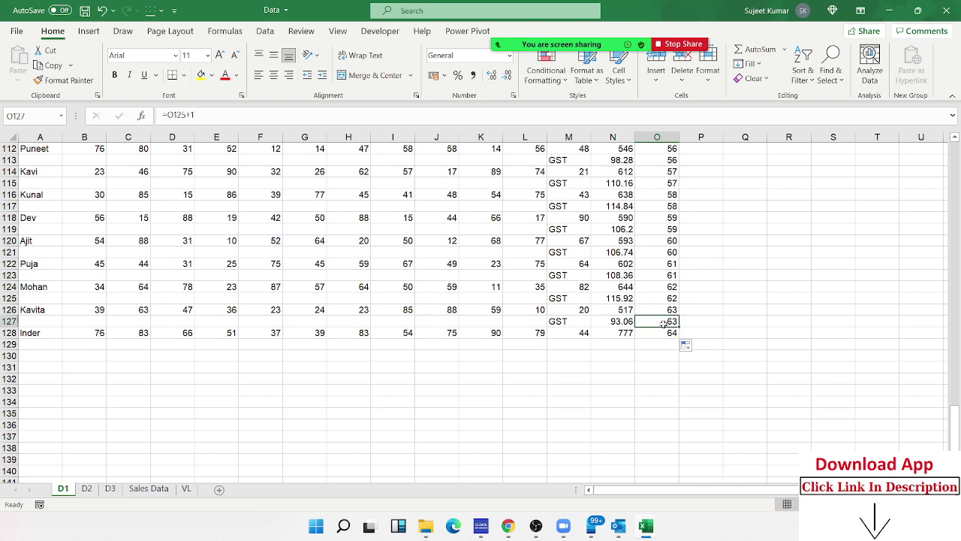
click(664, 332)
key(ctrl+shift+Up)
Copy O2:O128 and paste the Sr numbers back as plain values
key(shift+Down)
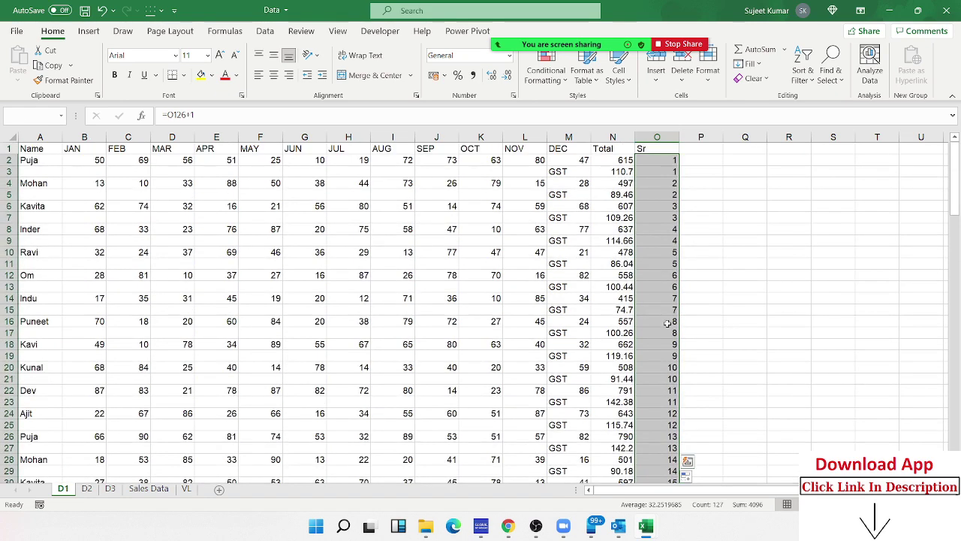
key(ctrl+c)
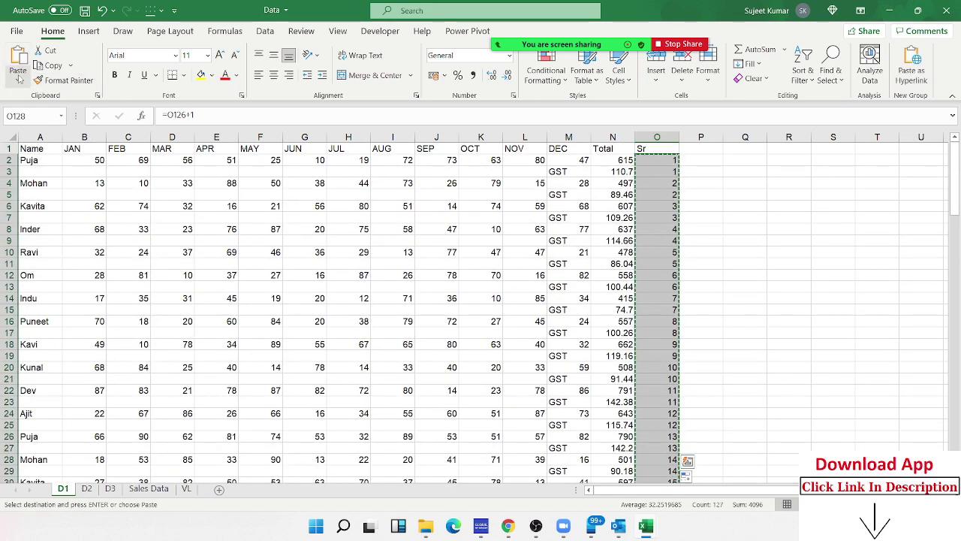
click(18, 80)
click(16, 175)
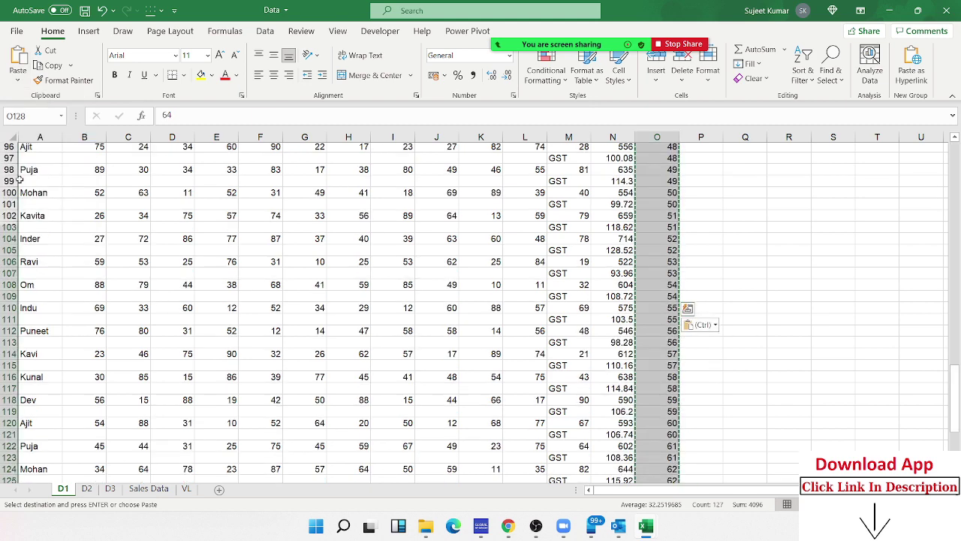
key(Escape)
Enter 1 and 2 in O129:O130, extend to 64 at row 192, then select A1:O192
click(650, 324)
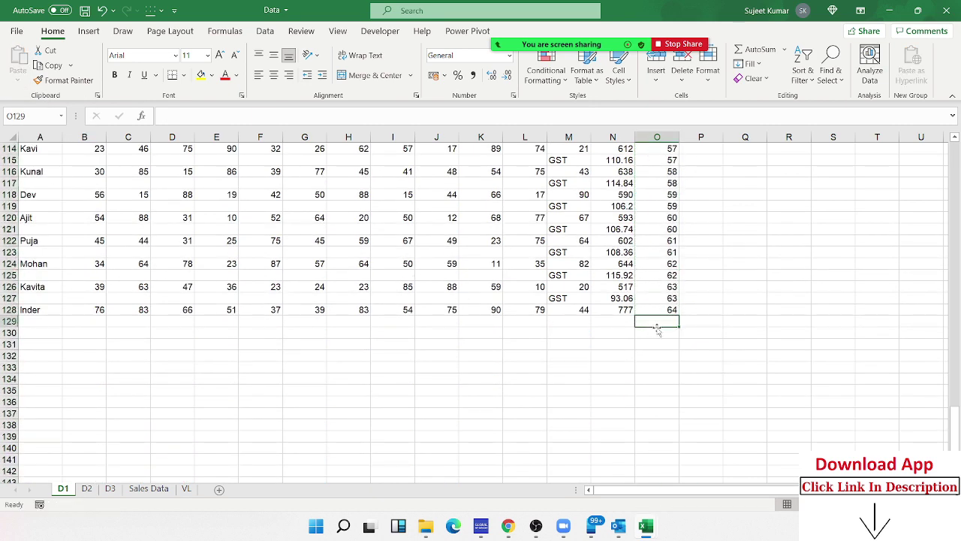
text(1)
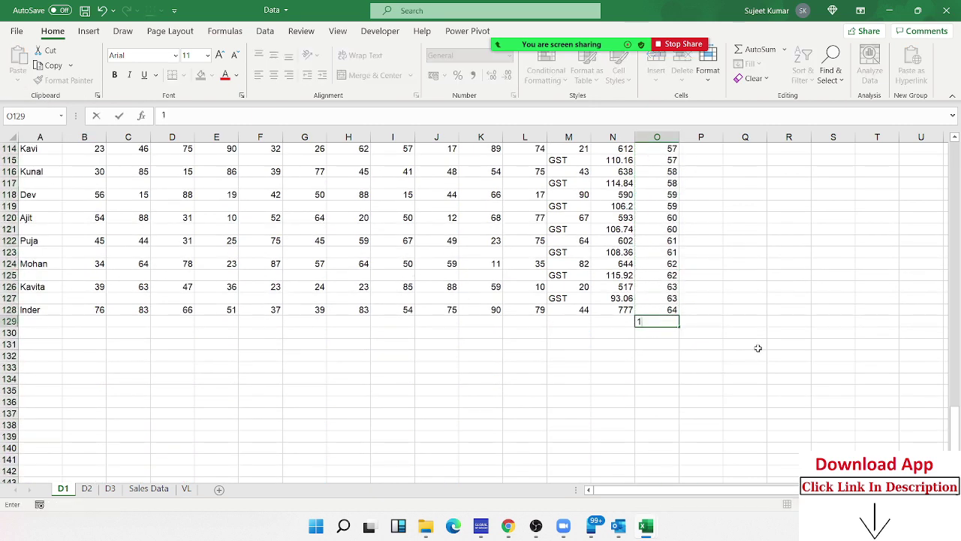
key(Return)
text(2)
key(Return)
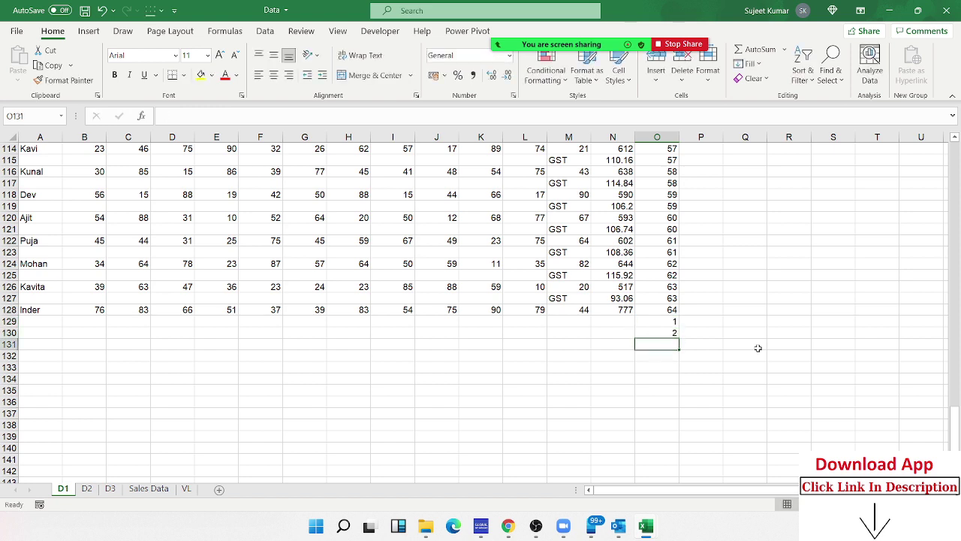
key(Up)
key(Up)
key(shift+Down)
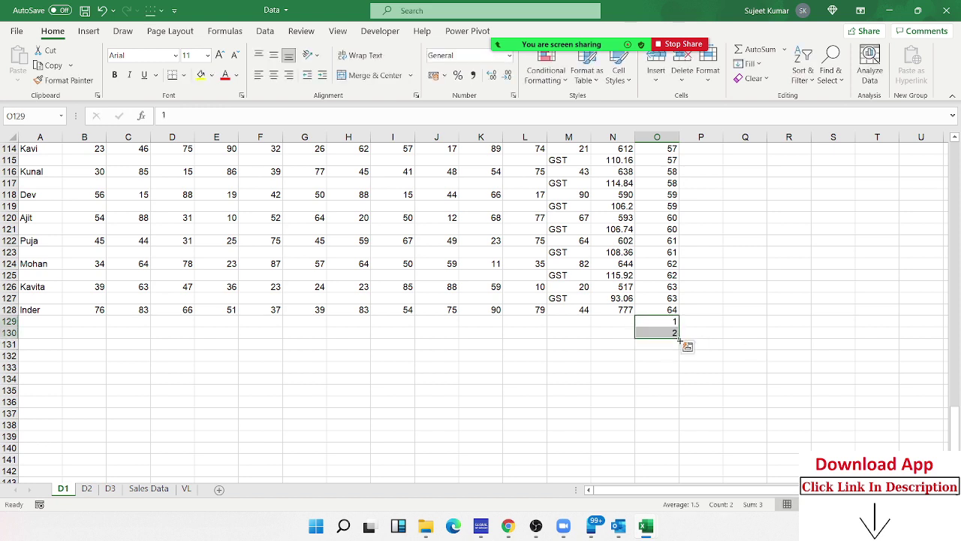
drag(679, 340, 682, 514)
drag(668, 455, 667, 385)
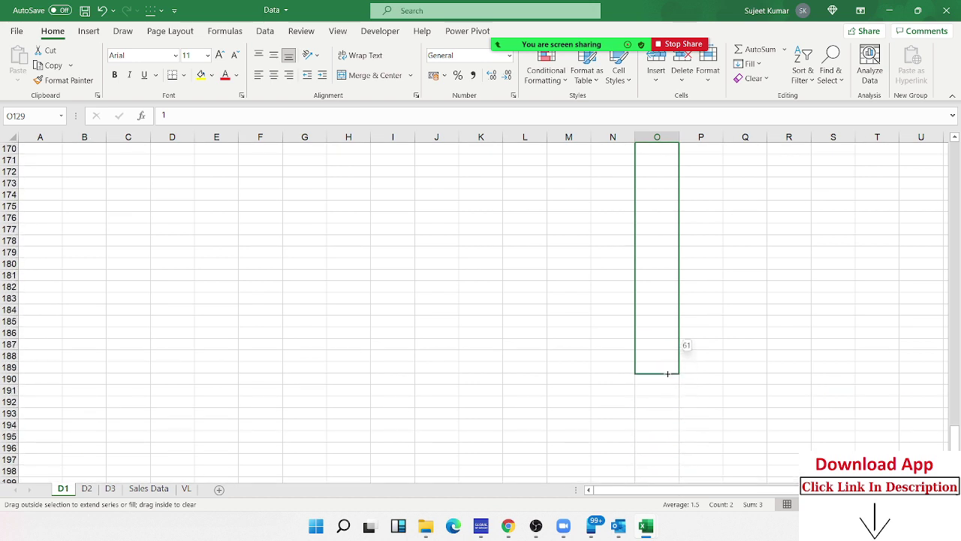
drag(668, 385, 668, 405)
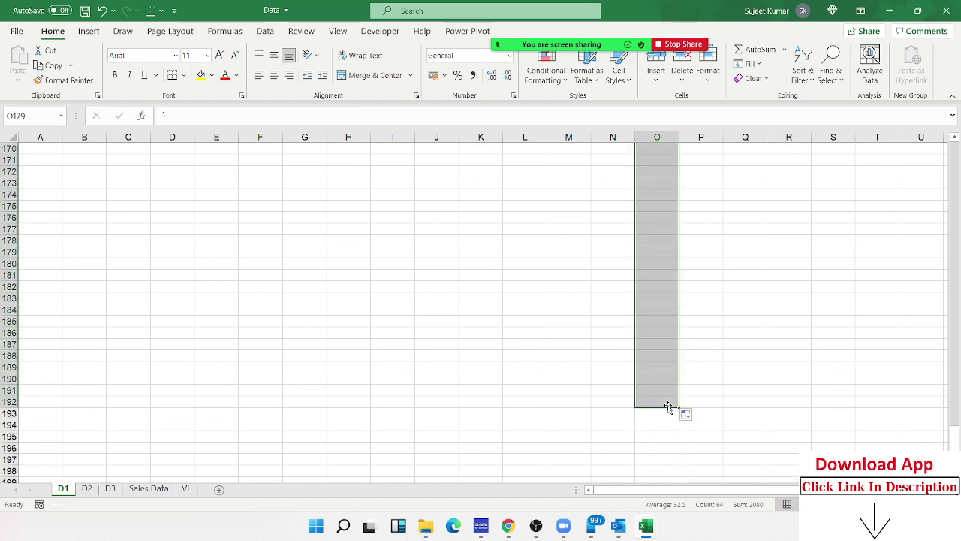
key(shift+Home)
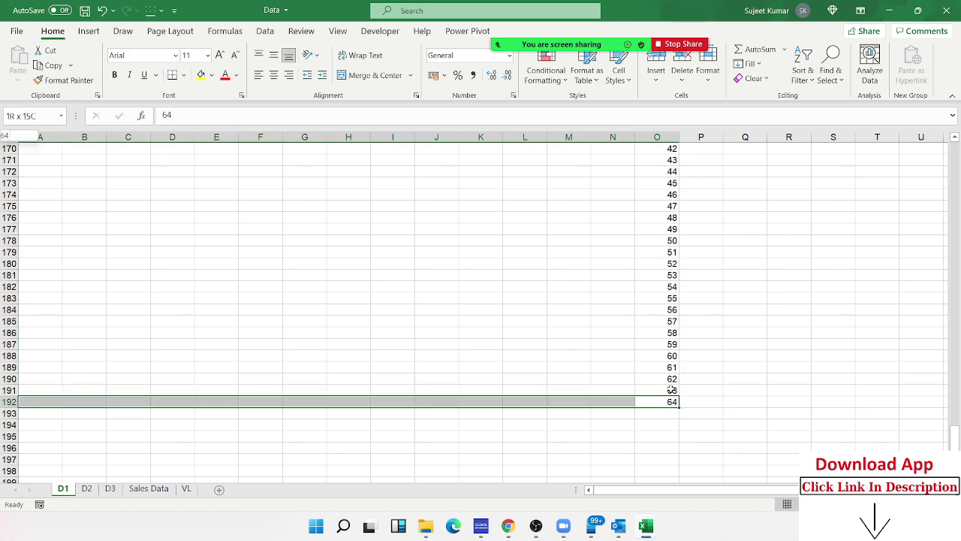
key(ctrl+shift+Up)
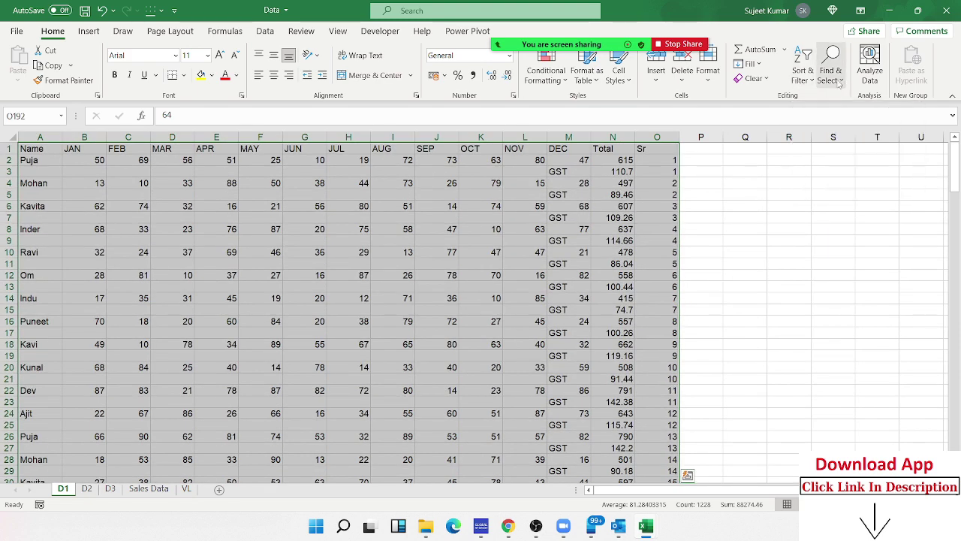
Custom-sort A1:O192 by Sr, smallest to largest, then select column O
click(830, 67)
click(803, 71)
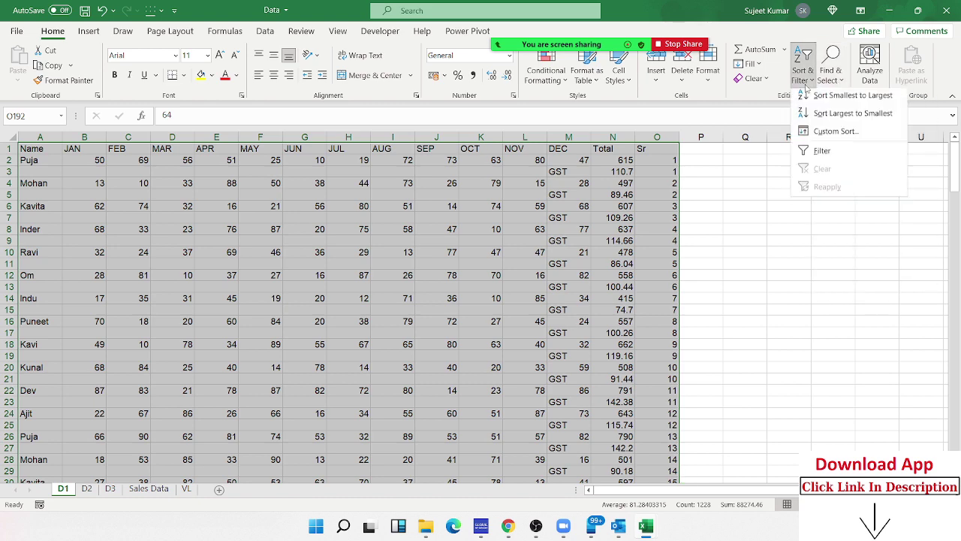
click(833, 134)
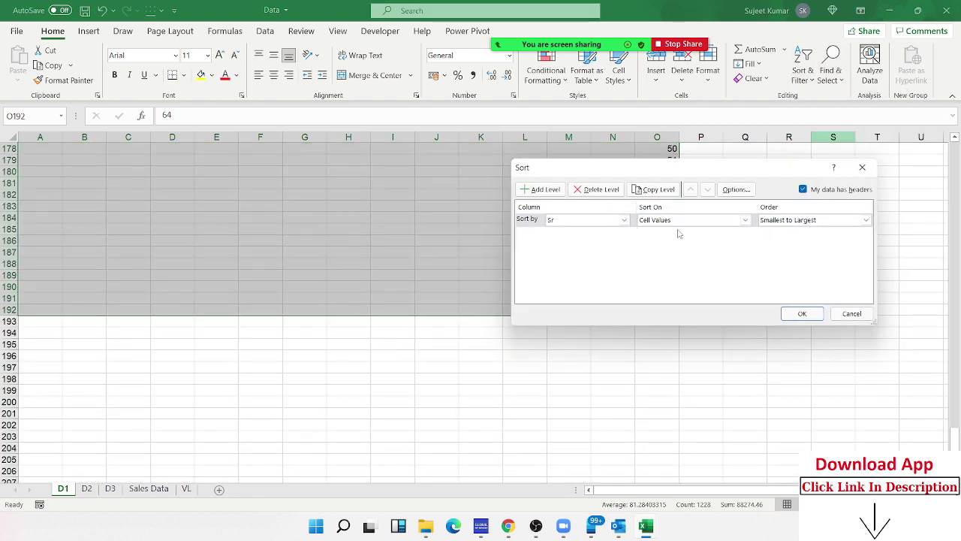
click(802, 313)
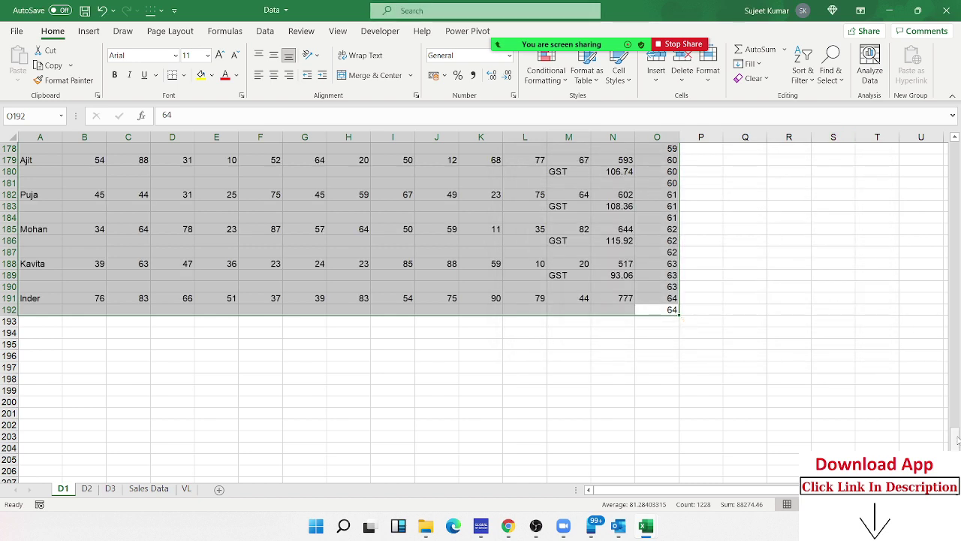
drag(956, 445, 959, 268)
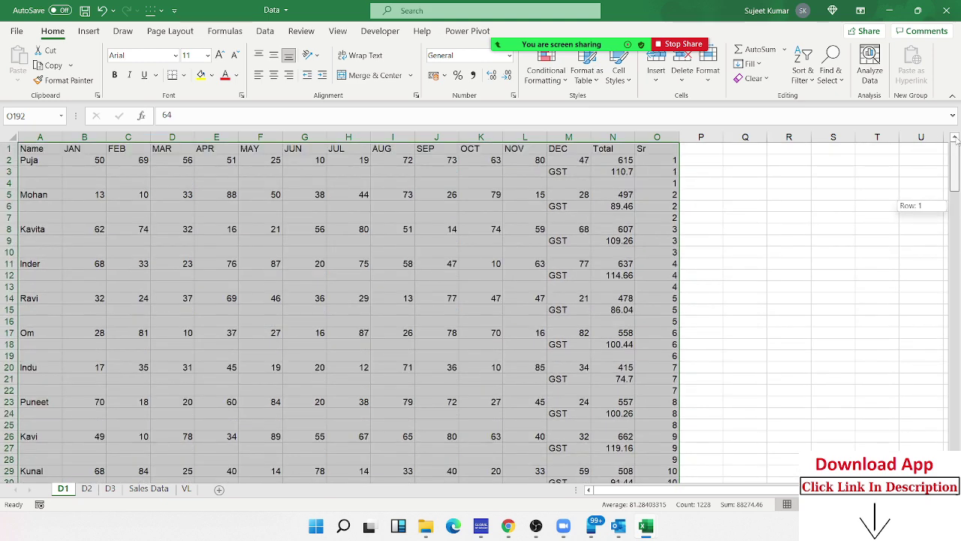
drag(959, 215, 957, 203)
click(763, 178)
click(657, 138)
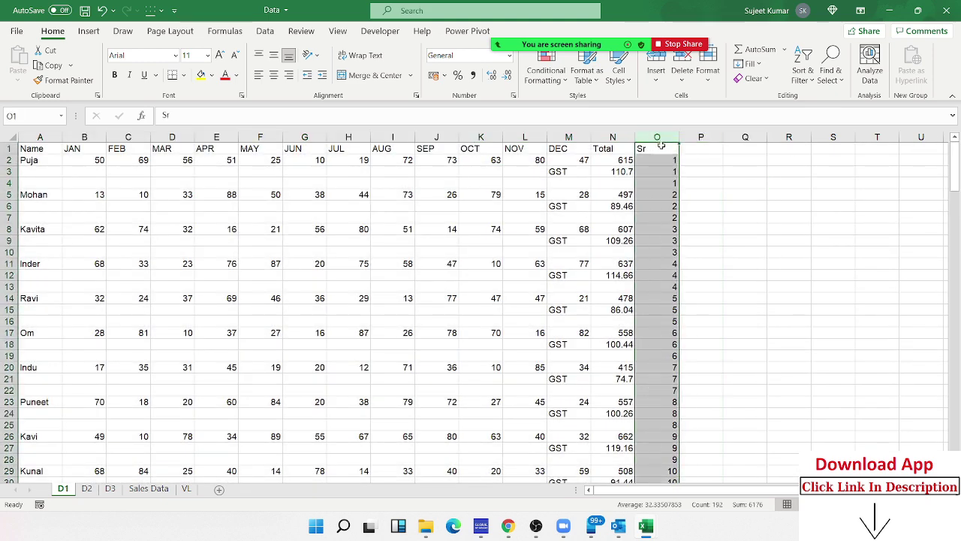
Clear the Sr column and select the DEC range M1:M191
key(Delete)
click(564, 149)
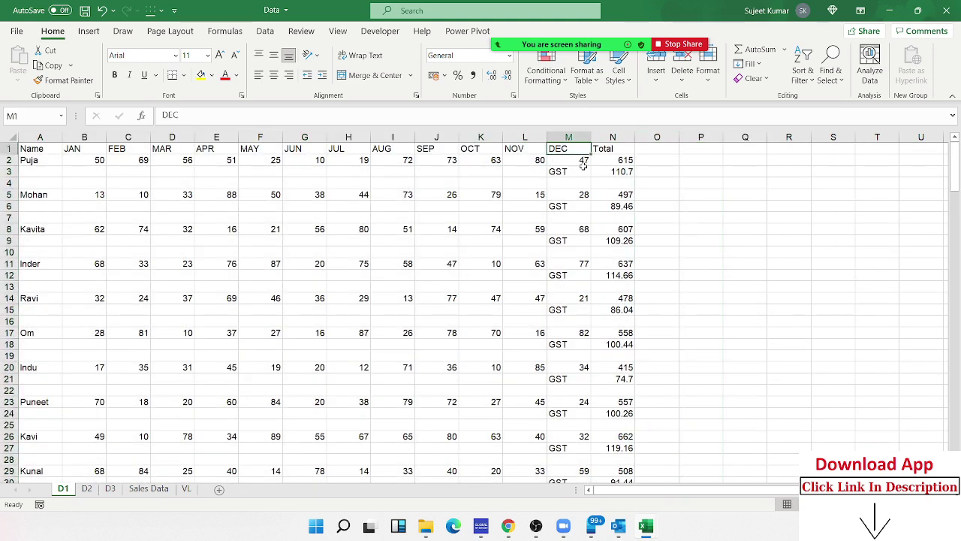
drag(954, 172, 937, 371)
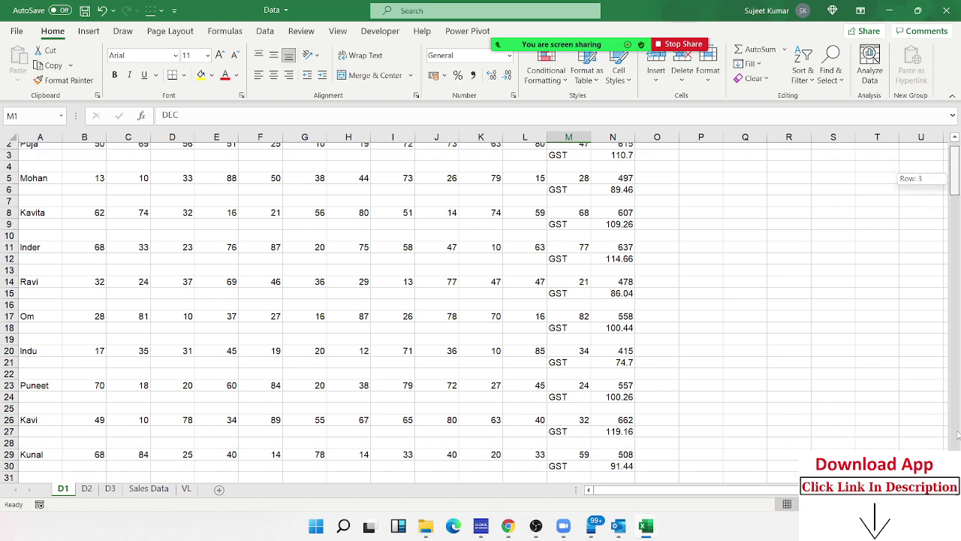
scroll(734, 390, down, 4)
scroll(729, 375, down, 8)
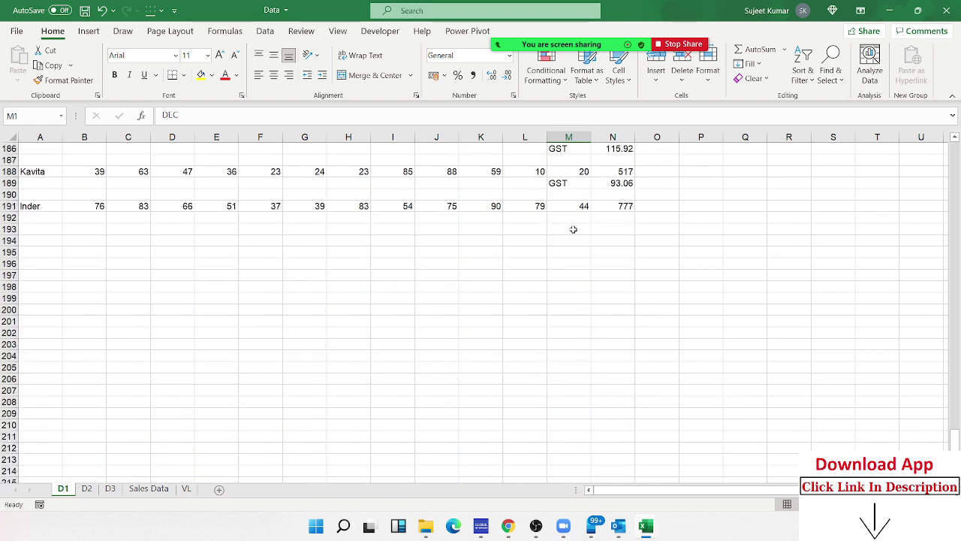
shift+click(568, 205)
Select the range's blanks with Ctrl+G > Special > Blanks and fill them with 'Total'
key(ctrl+g)
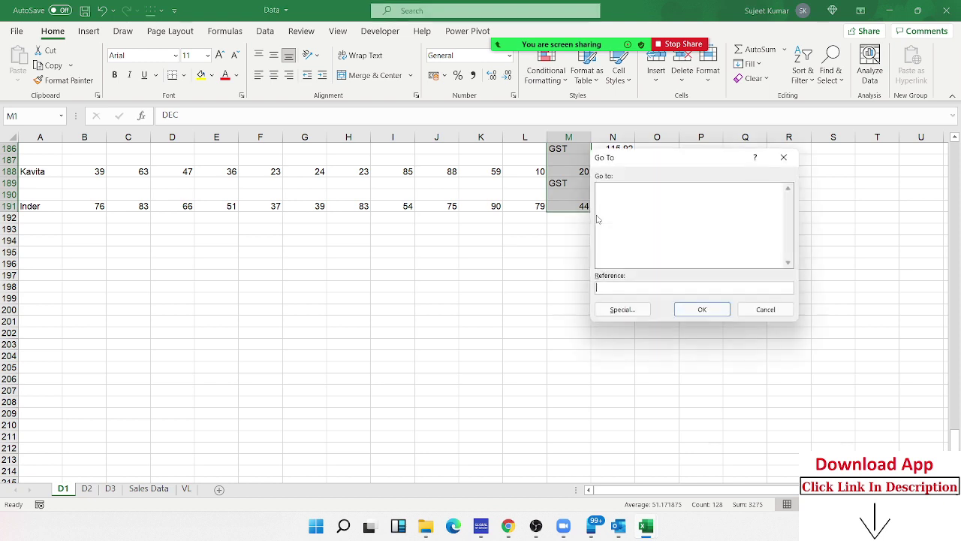
click(631, 311)
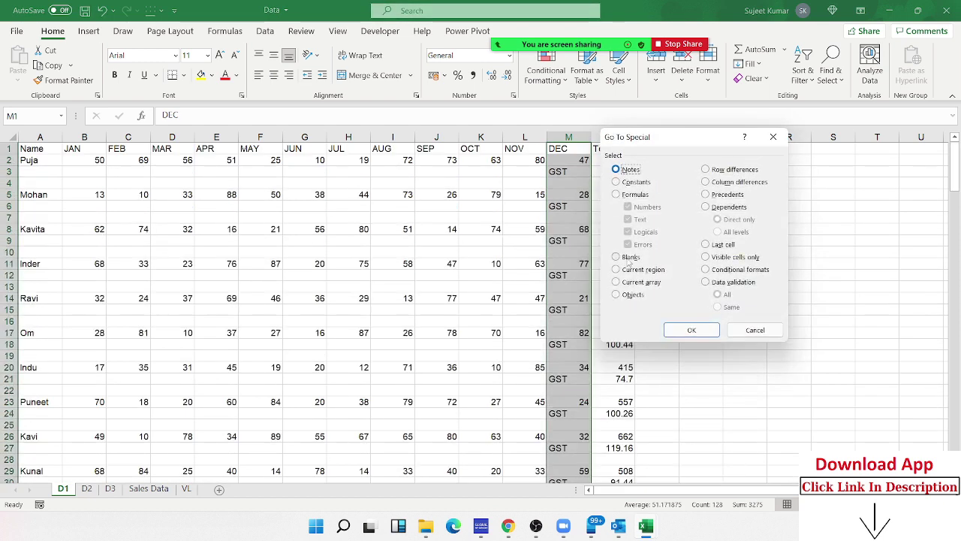
click(629, 258)
click(692, 330)
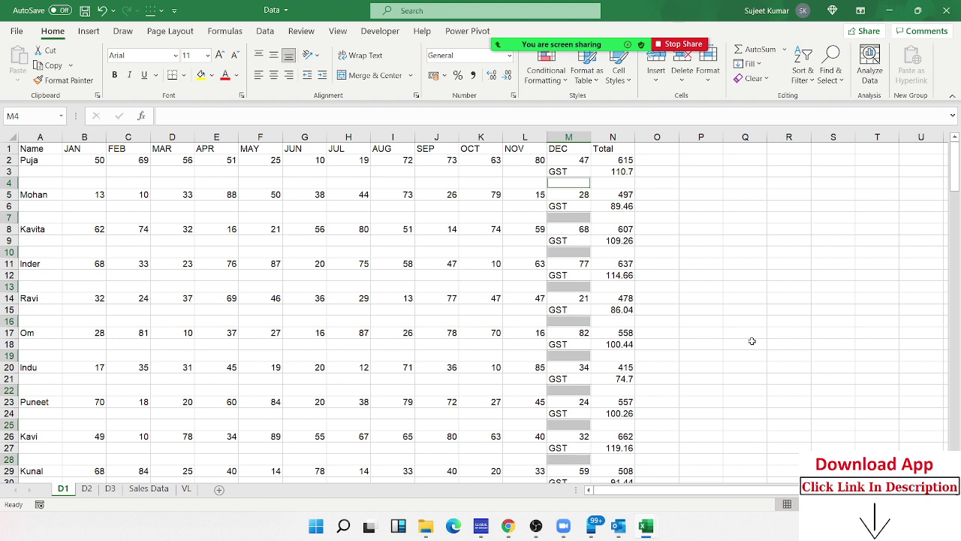
text(Total)
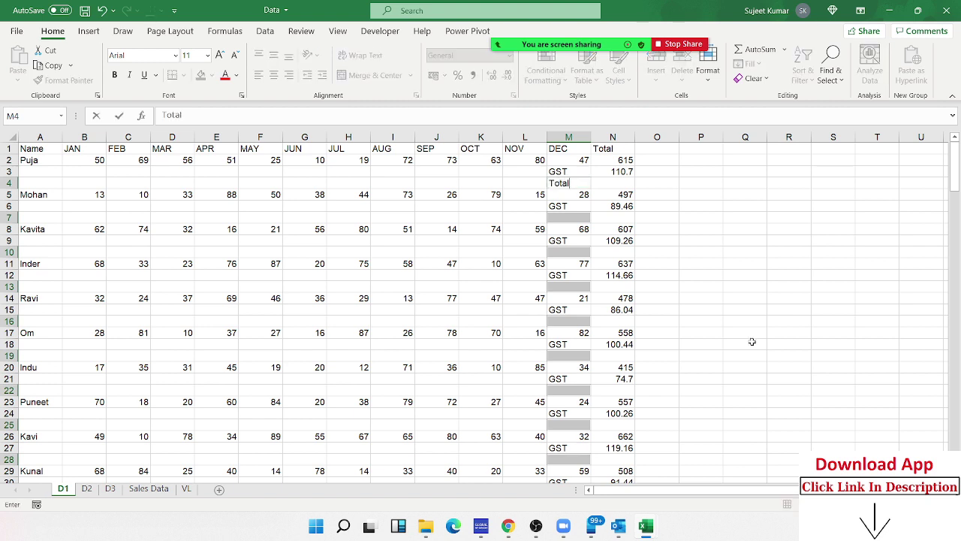
key(ctrl+Return)
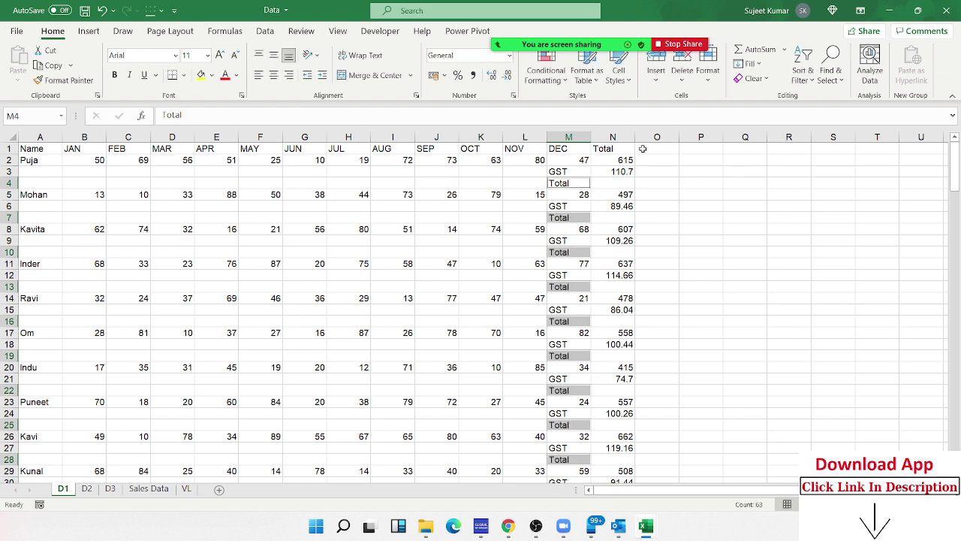
drag(631, 153, 630, 161)
key(Down)
Select only the blank Total cells within N2:N191 using Go To Special > Blanks
scroll(653, 180, down, 7)
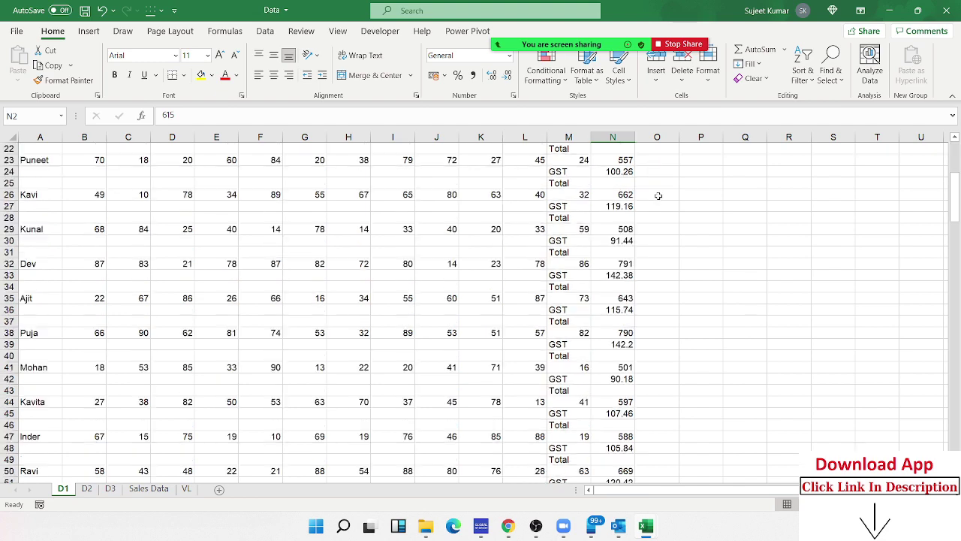
scroll(664, 207, down, 12)
scroll(673, 220, down, 16)
scroll(675, 222, down, 13)
scroll(659, 249, down, 7)
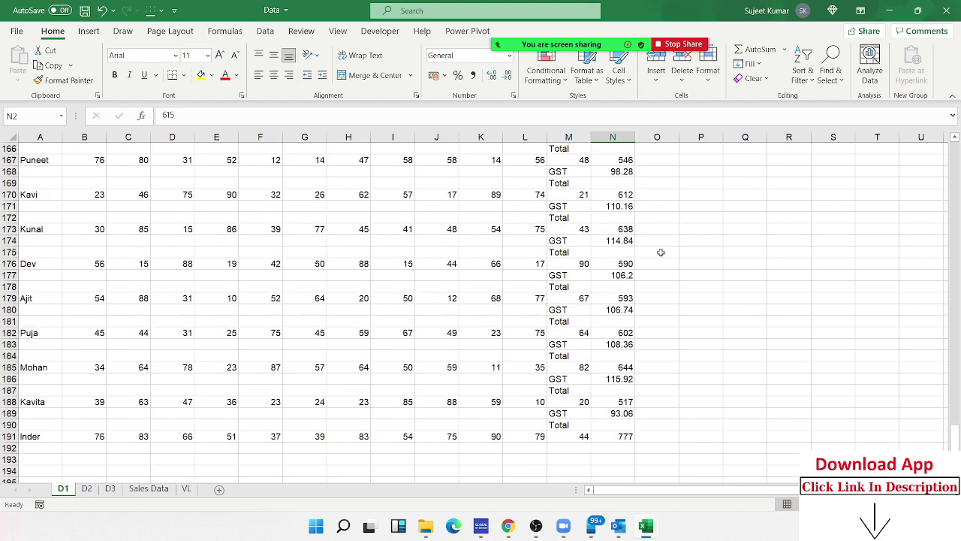
shift+click(625, 436)
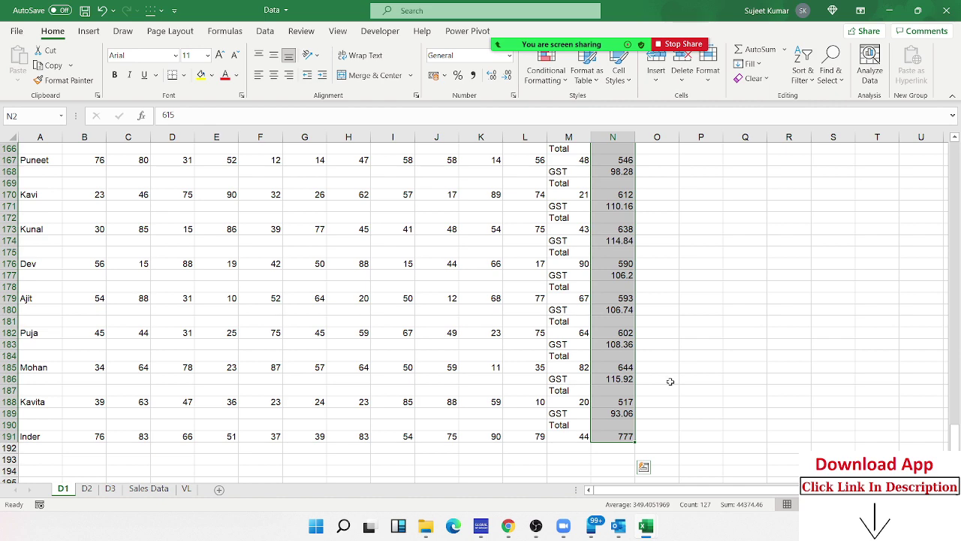
key(ctrl+g)
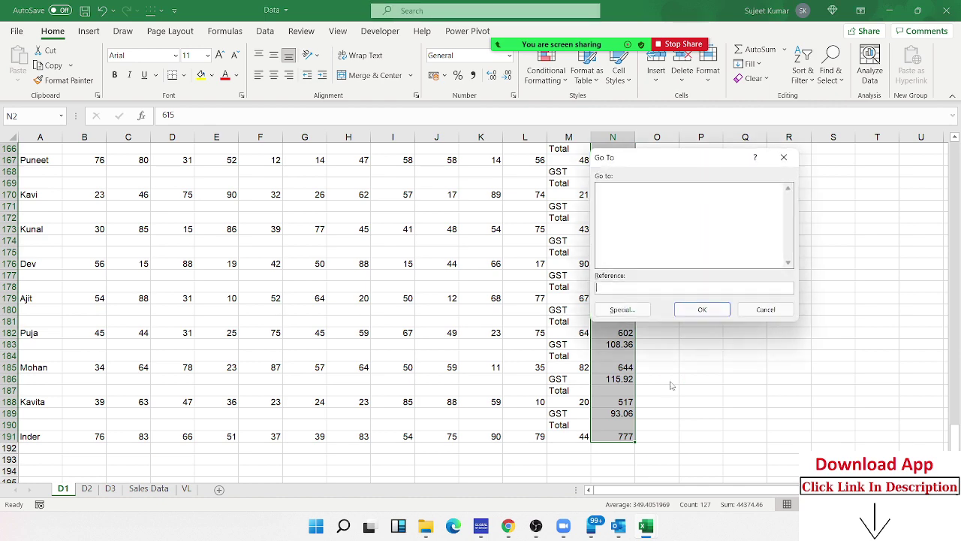
click(627, 316)
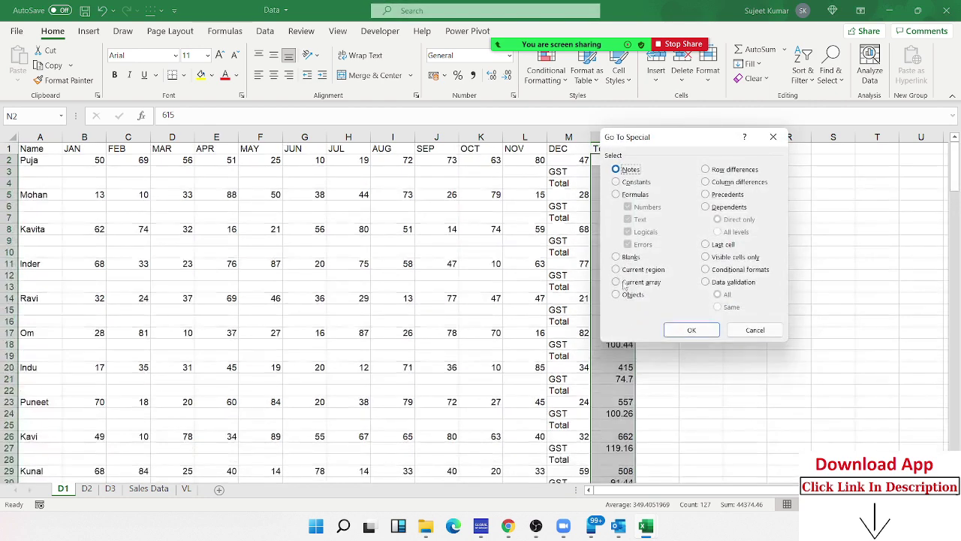
click(617, 257)
click(691, 331)
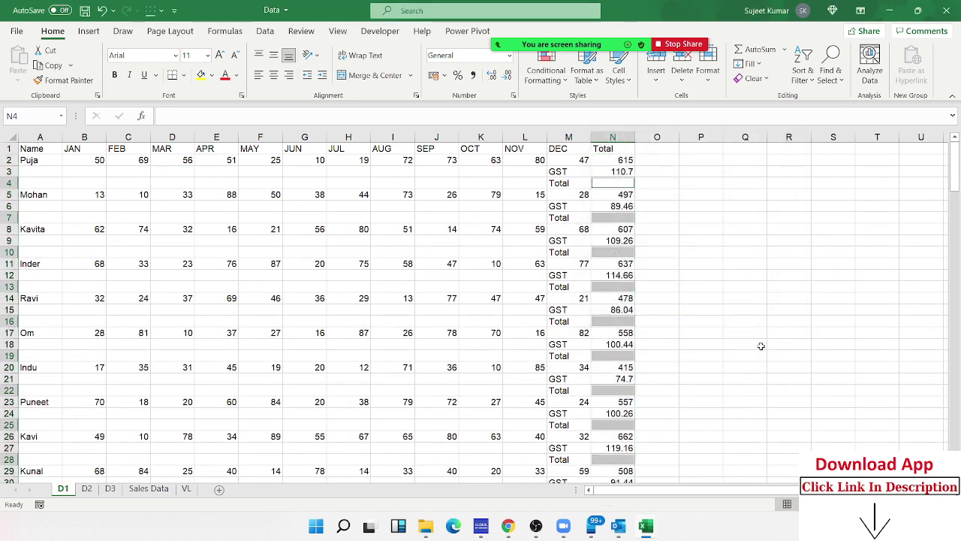
Fill every blank Total cell with the student's total plus the GST amount above it
text(=)
key(Up)
key(Up)
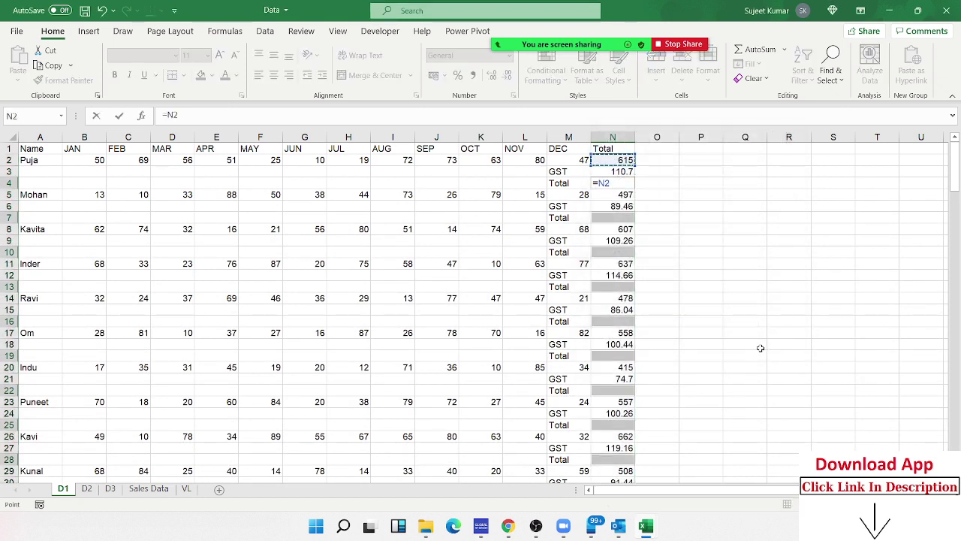
text(+)
key(Up)
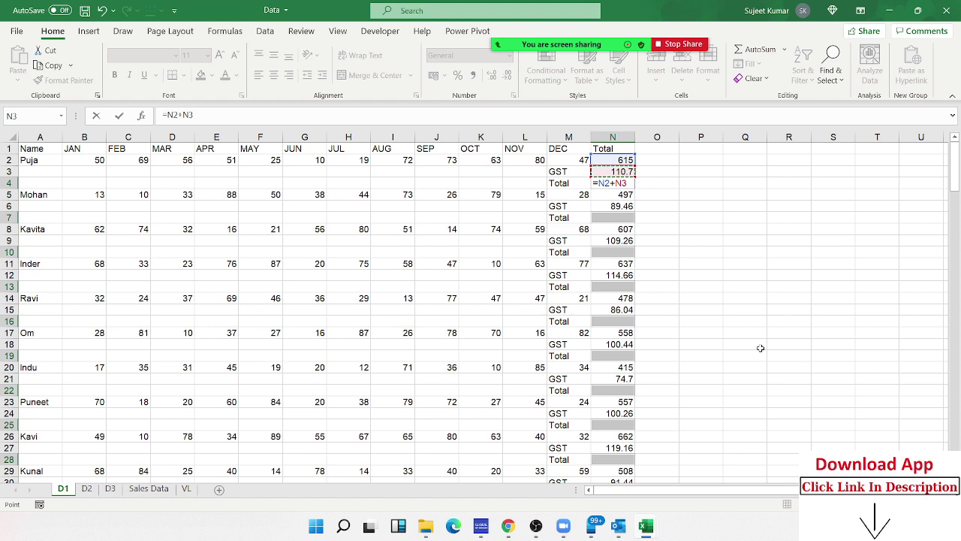
key(ctrl+Return)
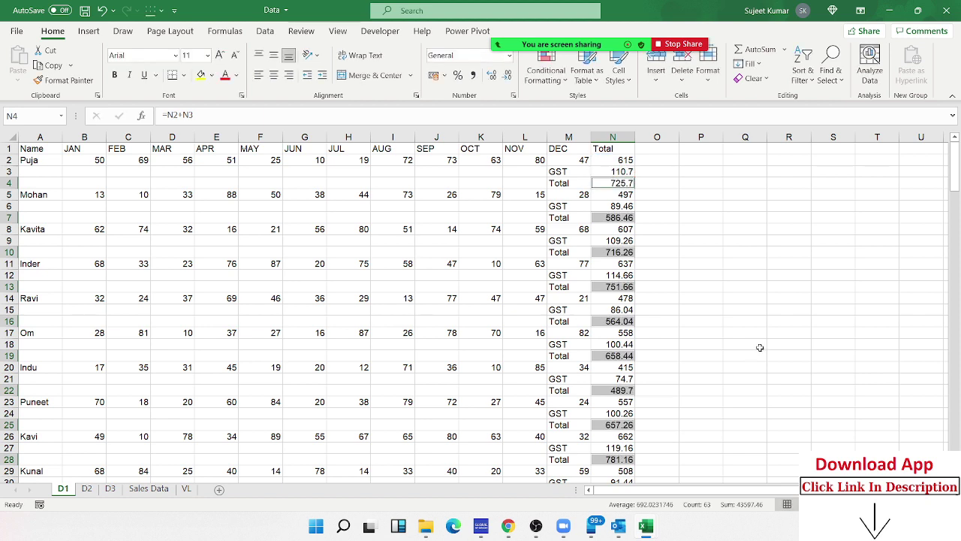
double_click(622, 171)
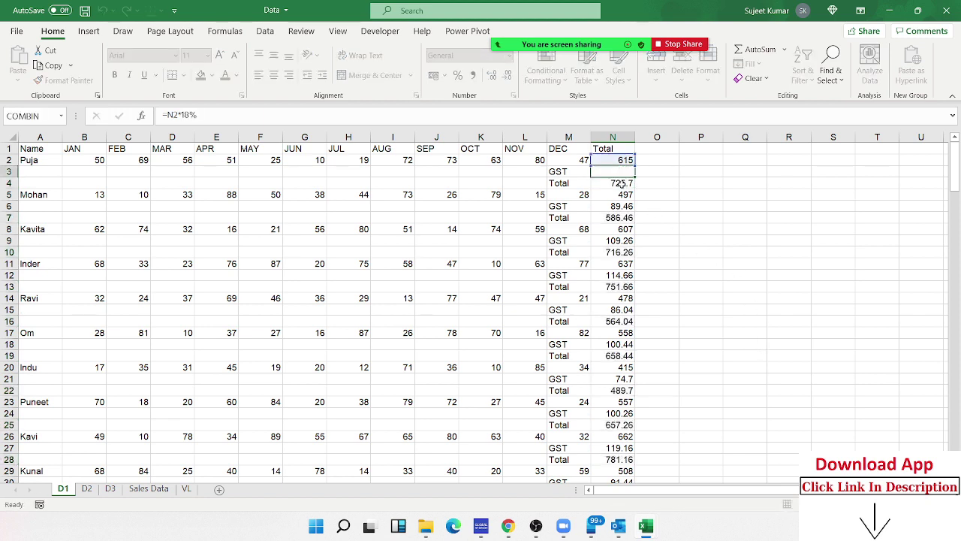
key(Return)
double_click(622, 184)
key(Return)
click(623, 217)
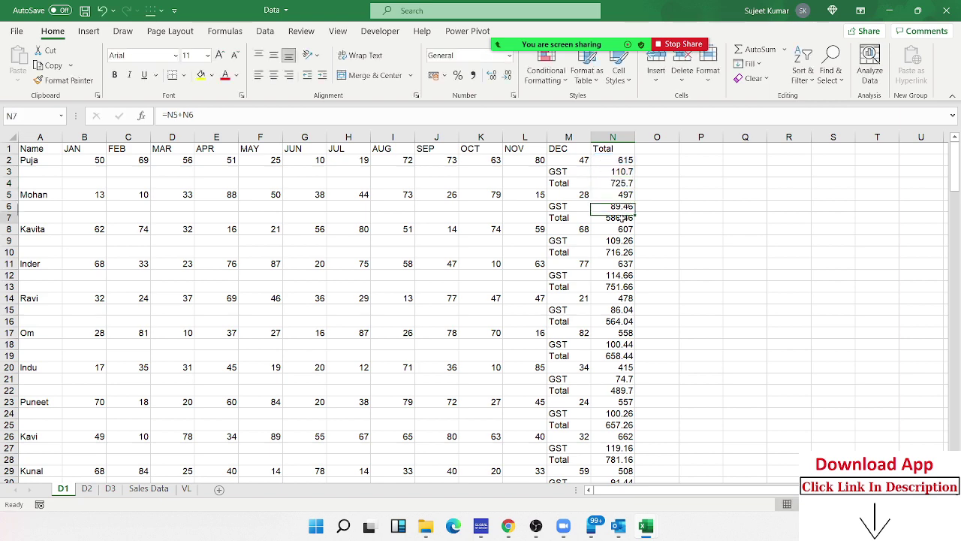
double_click(622, 218)
key(Return)
click(629, 242)
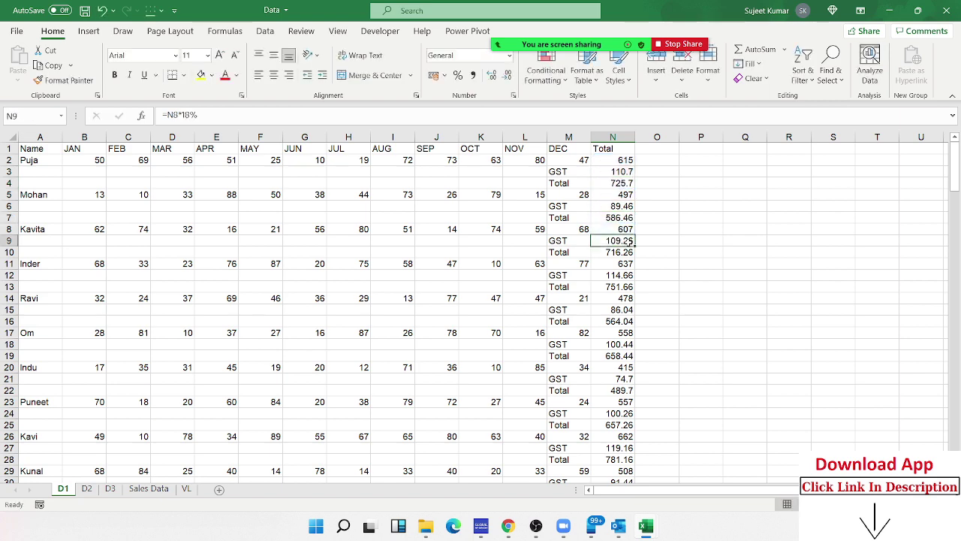
scroll(661, 242, down, 1)
scroll(661, 242, down, 6)
scroll(661, 244, up, 7)
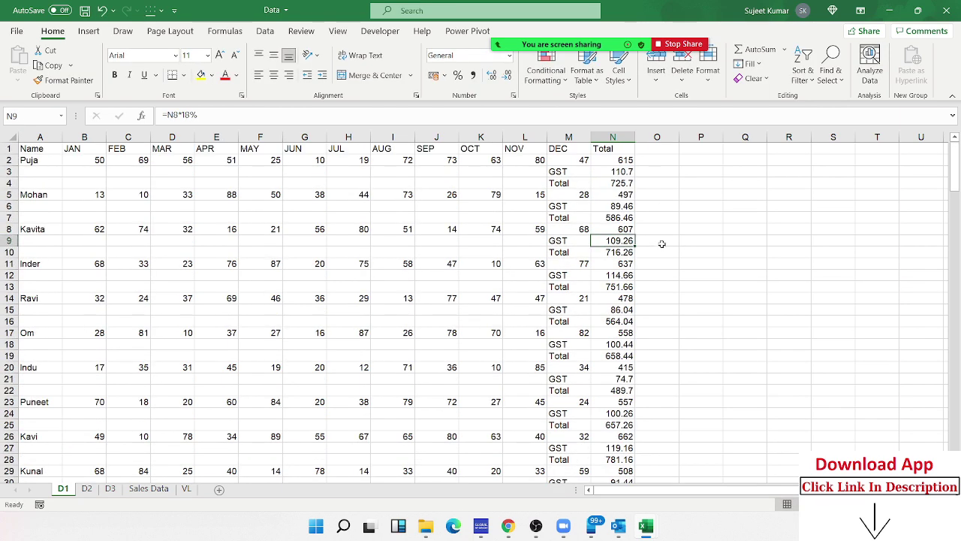